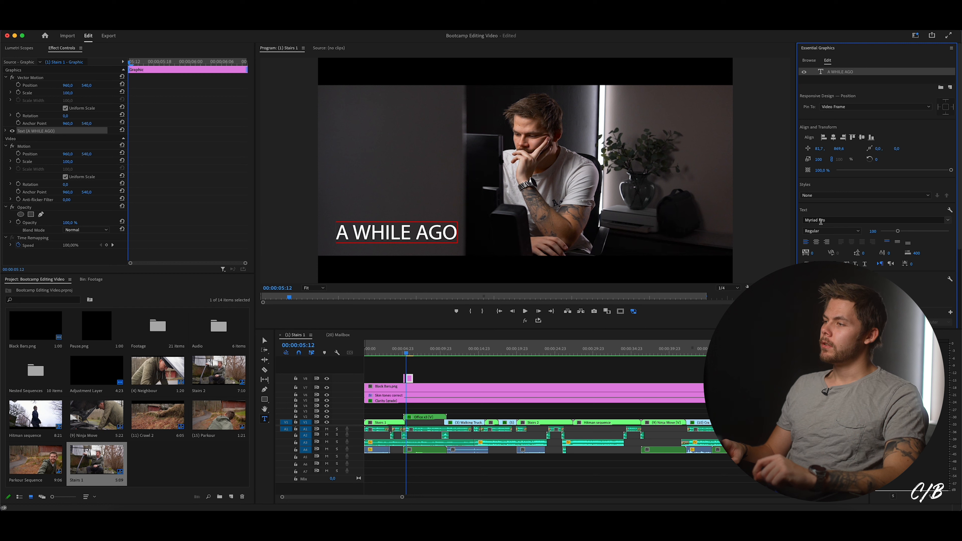
Change the font of the A WHILE AGO title to Montserrat Thin.
{"action": "left_click", "coordinate": [841, 221]}
{"action": "scroll", "coordinate": [871, 258], "scroll_direction": "down", "scroll_amount": 5}
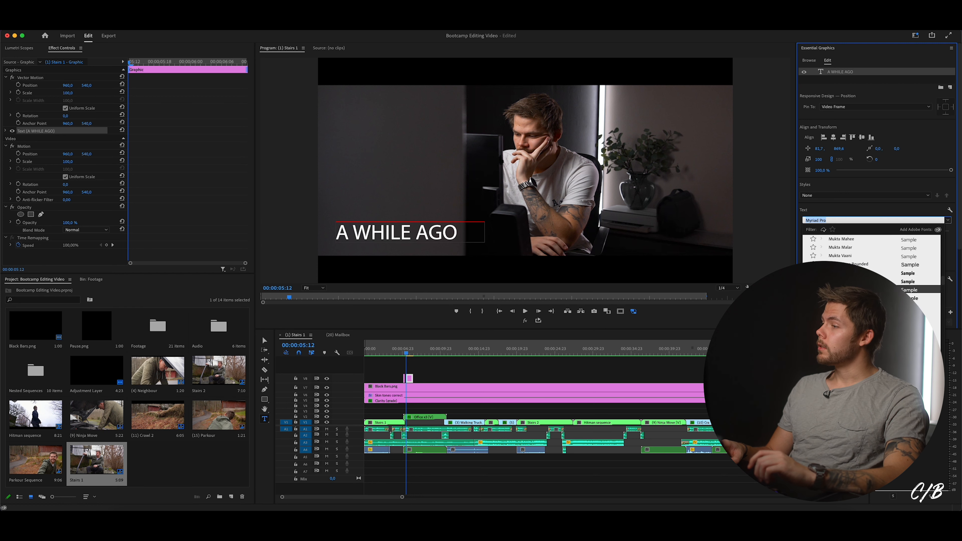
{"action": "scroll", "coordinate": [871, 257], "scroll_direction": "up", "scroll_amount": 8}
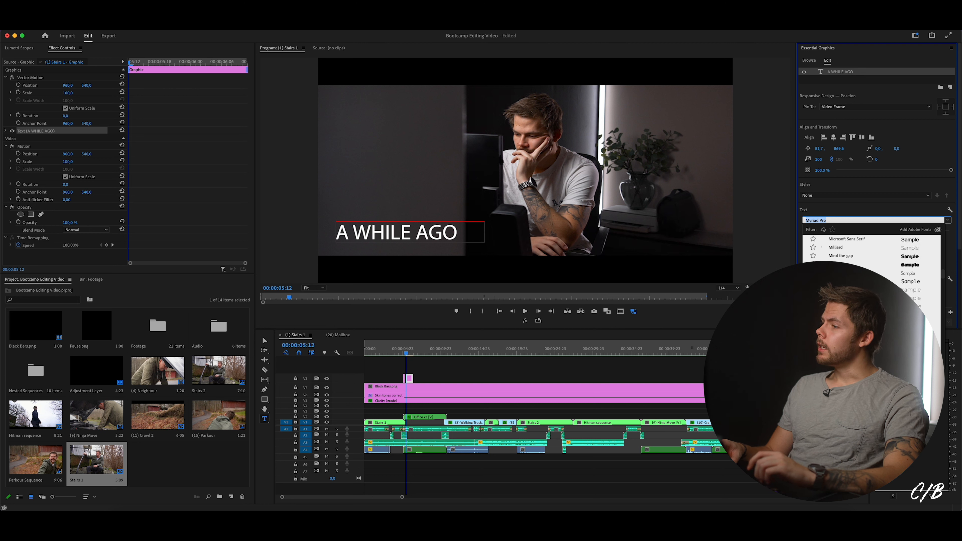
{"action": "left_click", "coordinate": [845, 289]}
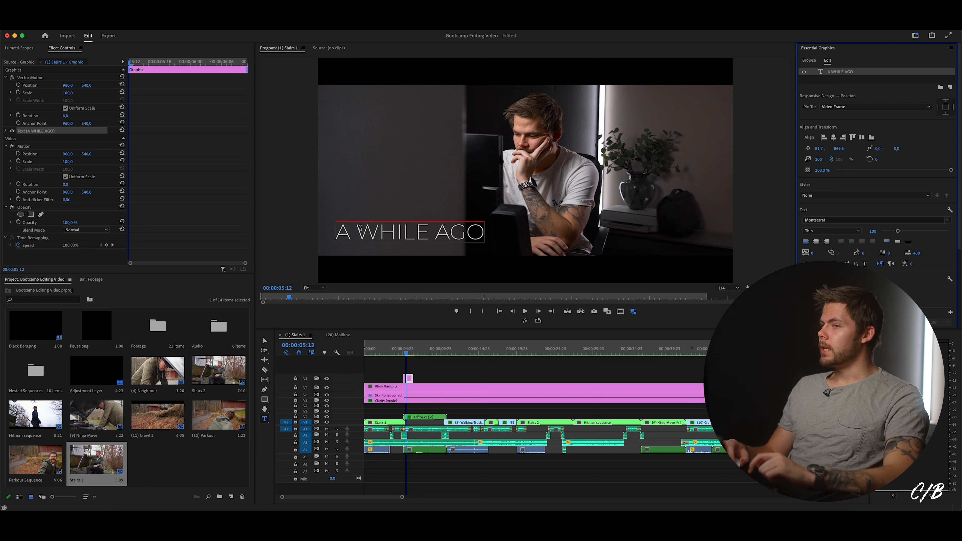
Set the font size of the entire A WHILE AGO title to 75.
{"action": "left_click_drag", "start_coordinate": [337, 228], "coordinate": [552, 248]}
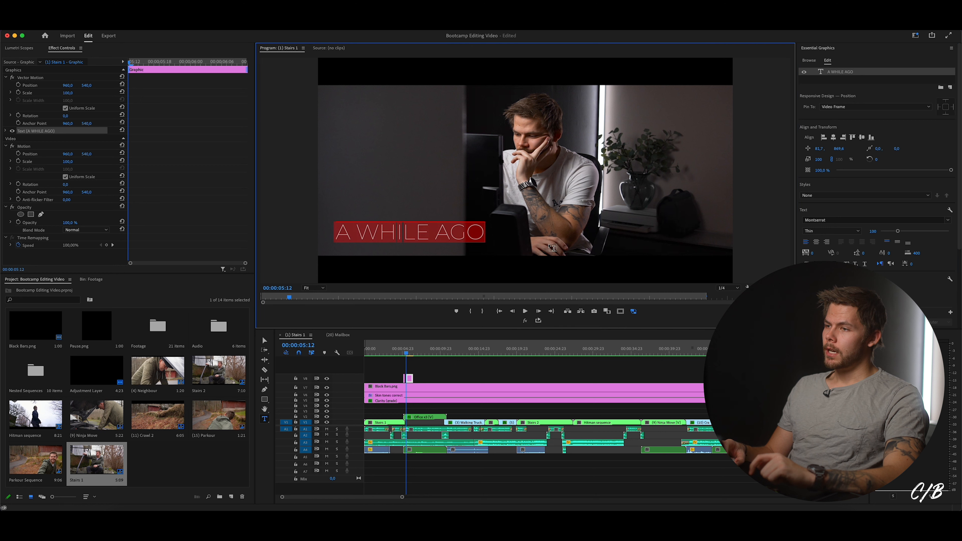
{"action": "left_click", "coordinate": [873, 231]}
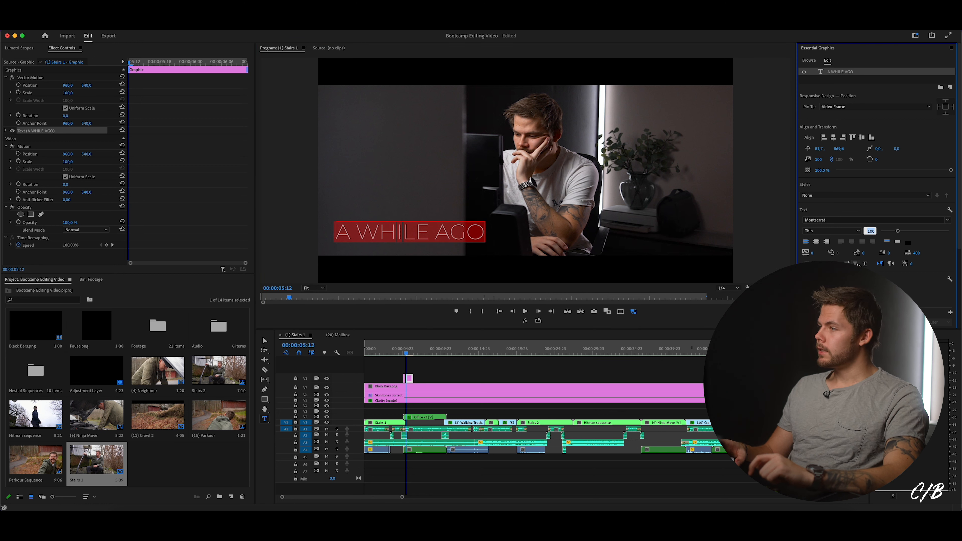
{"action": "type", "text": "75"}
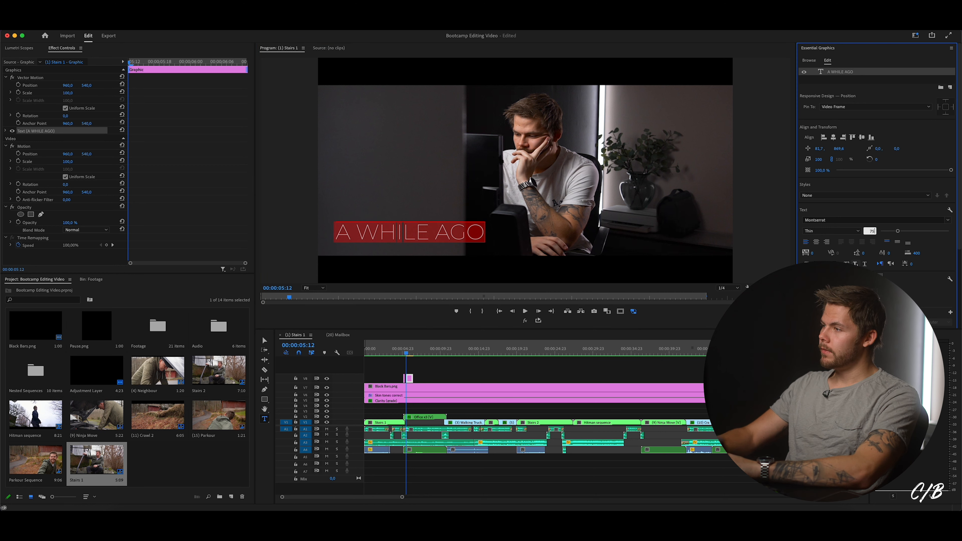
{"action": "left_click", "coordinate": [396, 368]}
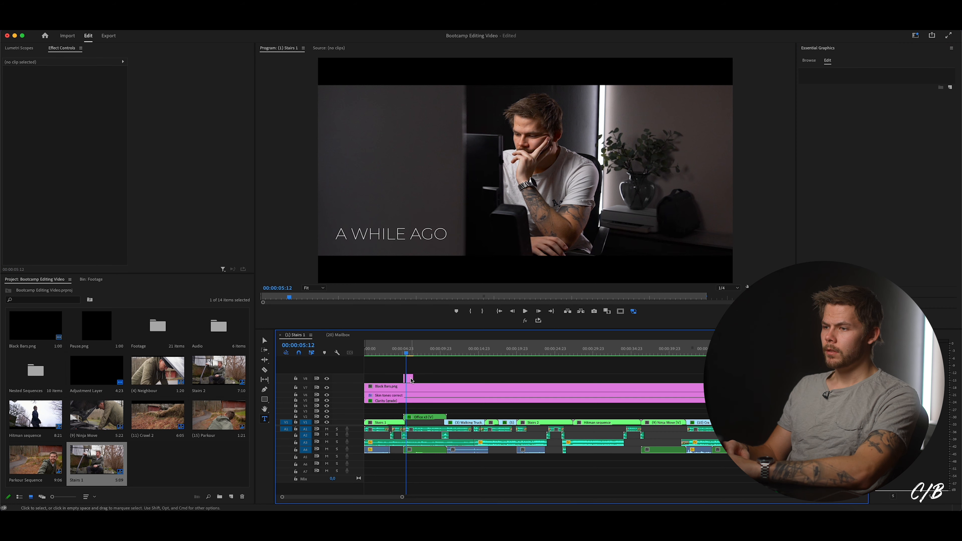
Set the title graphic's Vector Motion position to 955, 571 and save the project.
{"action": "left_click_drag", "start_coordinate": [87, 86], "coordinate": [99, 87]}
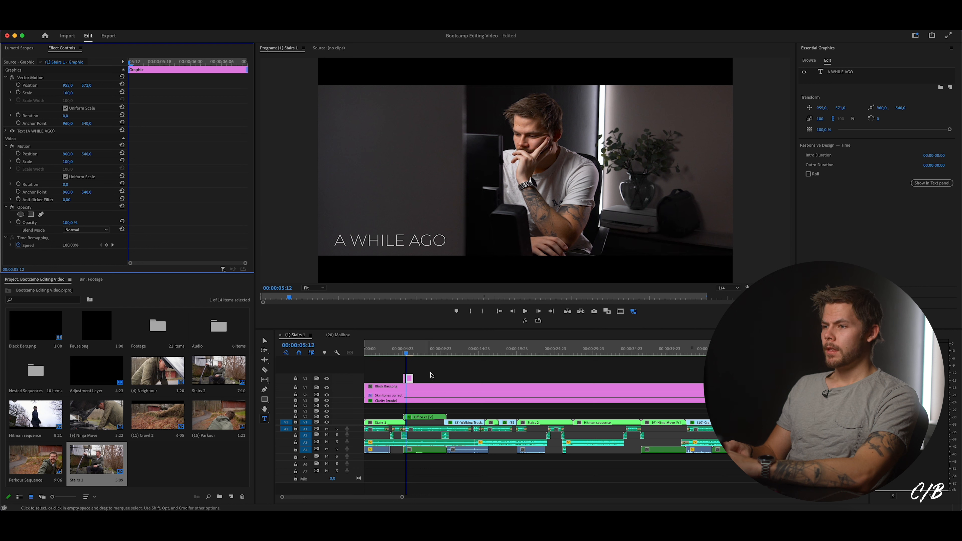
{"action": "key", "text": "super+s"}
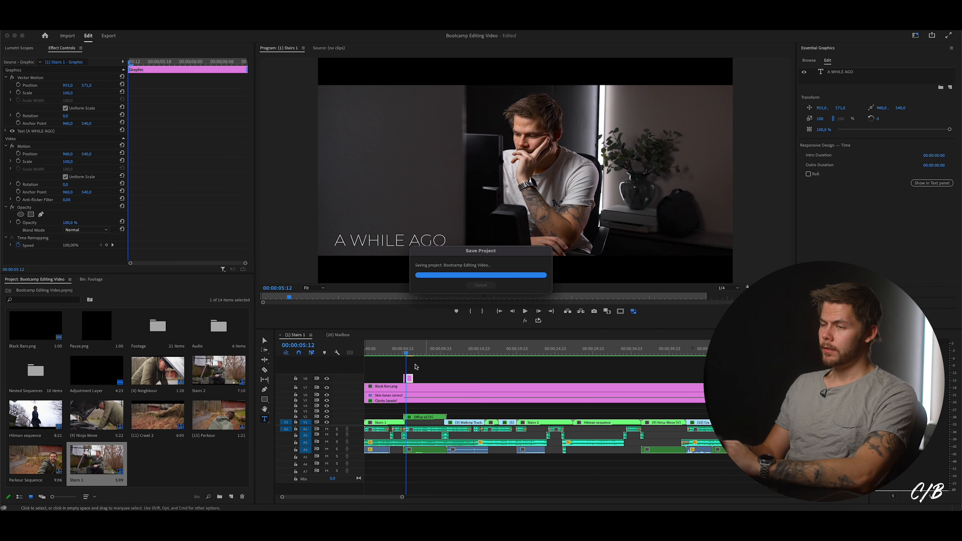
Extend the A WHILE AGO title clip to almost the end of the office clip and play the sequence to review it.
{"action": "left_click_drag", "start_coordinate": [418, 376], "coordinate": [443, 378]}
{"action": "mouse_move", "coordinate": [402, 497]}
{"action": "left_mouse_down"}
{"action": "mouse_move", "coordinate": [365, 494]}
{"action": "mouse_move", "coordinate": [375, 495]}
{"action": "left_mouse_up"}
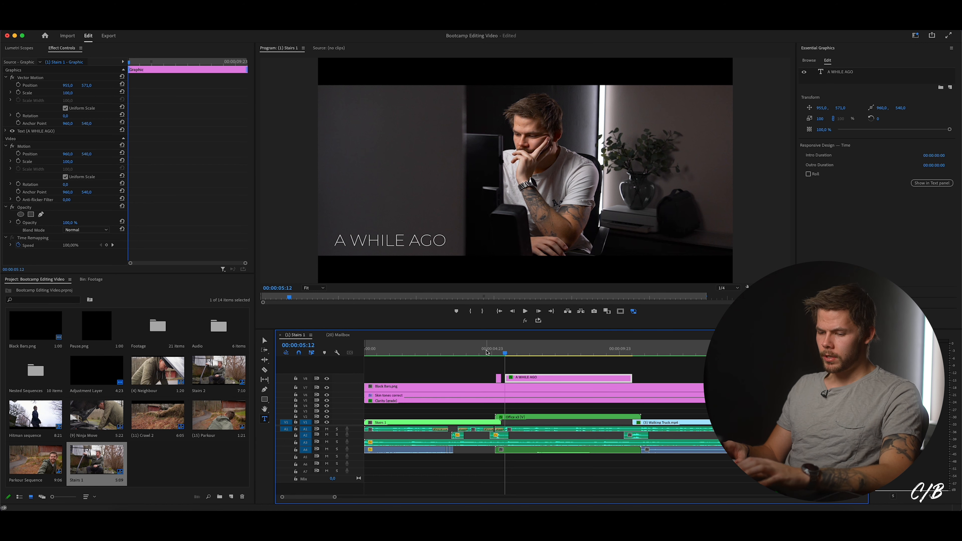
{"action": "key", "text": "Return"}
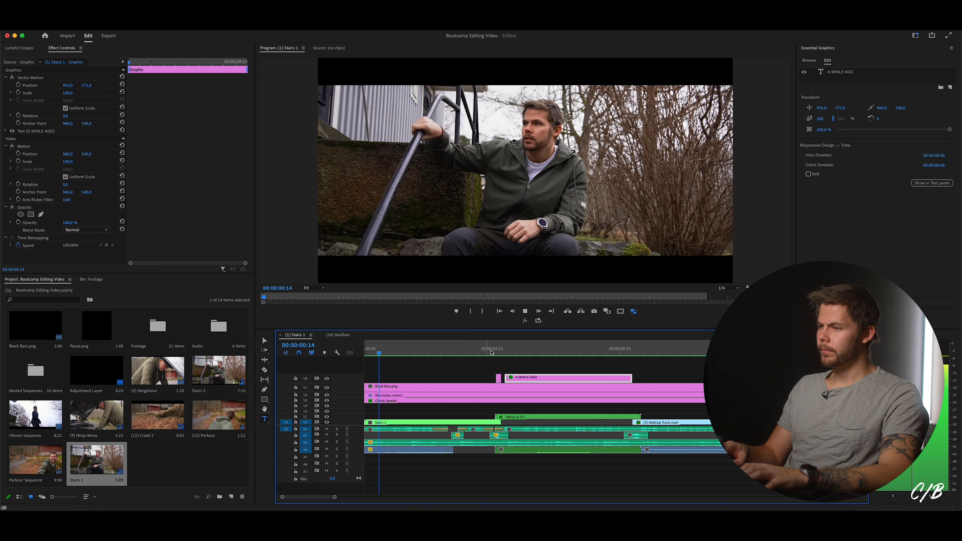
{"action": "left_click", "coordinate": [490, 353]}
{"action": "key", "text": "space"}
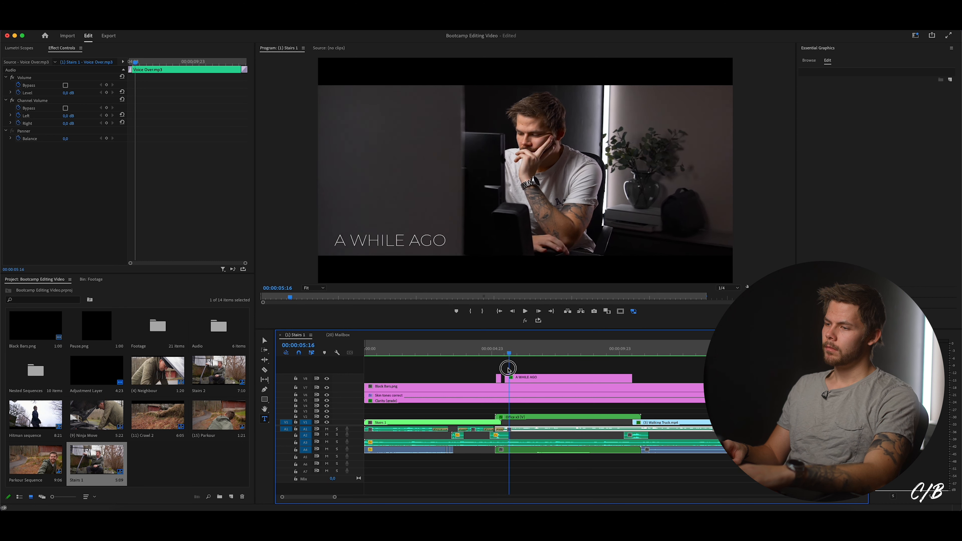
{"action": "key", "text": "space"}
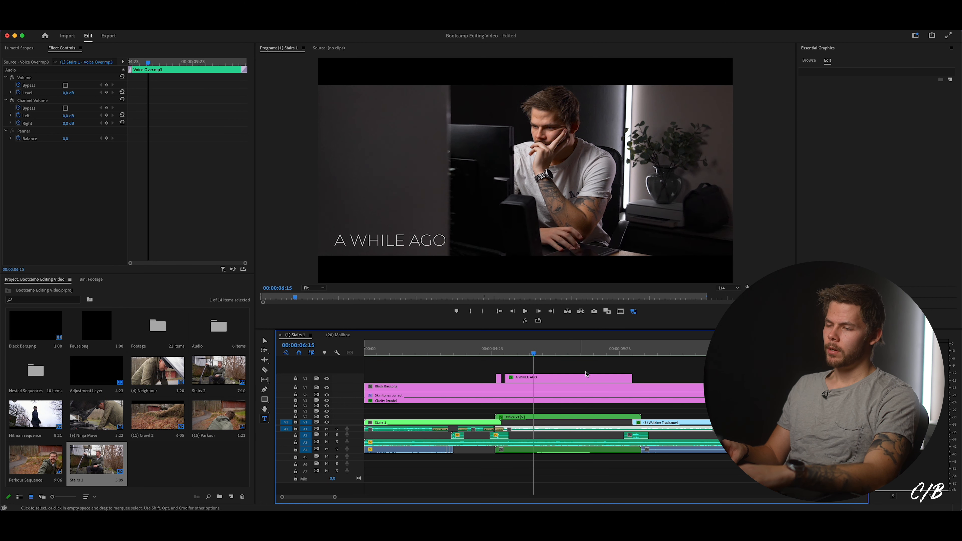
Add opacity keyframes that fade the title in from 0% at the clip's start to 100% at 00:00:06:15.
{"action": "left_click", "coordinate": [539, 379]}
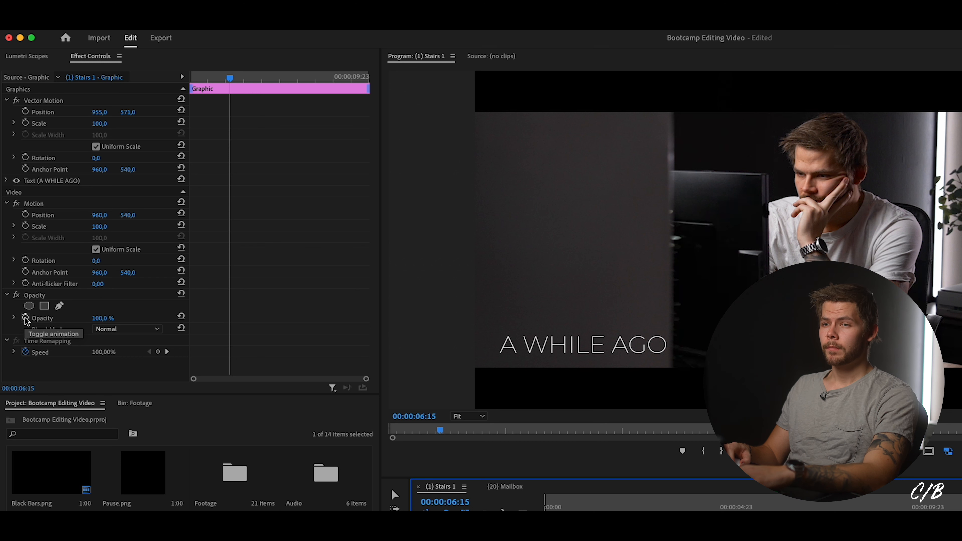
{"action": "left_click", "coordinate": [25, 317]}
{"action": "left_click_drag", "start_coordinate": [230, 78], "coordinate": [152, 125]}
{"action": "left_click_drag", "start_coordinate": [105, 319], "coordinate": [66, 319]}
Ease both fade-in opacity keyframes of the title into a smooth curve in the value graph.
{"action": "left_click", "coordinate": [13, 317]}
{"action": "left_click_drag", "start_coordinate": [366, 378], "coordinate": [304, 379]}
{"action": "left_click", "coordinate": [252, 318]}
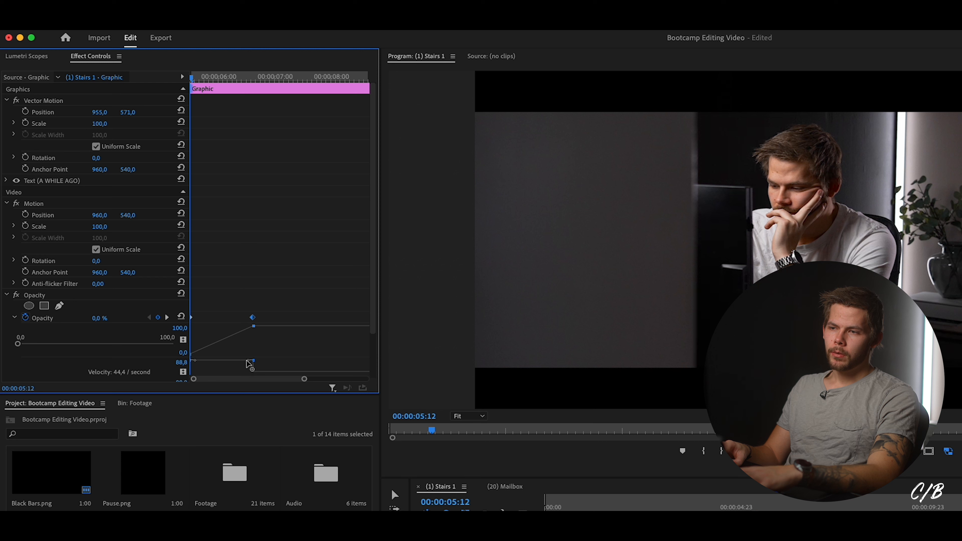
{"action": "left_click", "coordinate": [248, 360]}
{"action": "left_click_drag", "start_coordinate": [247, 361], "coordinate": [232, 373]}
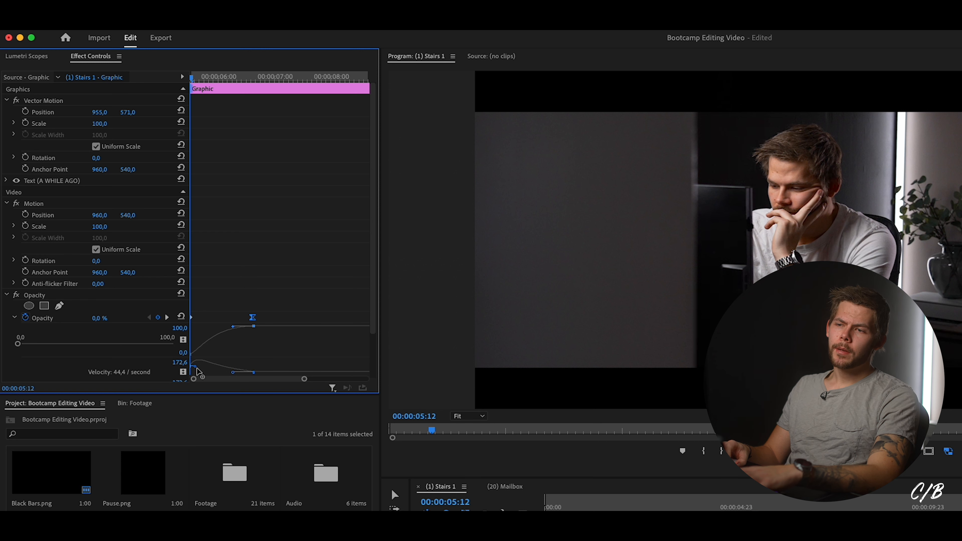
{"action": "left_click_drag", "start_coordinate": [193, 379], "coordinate": [196, 380]}
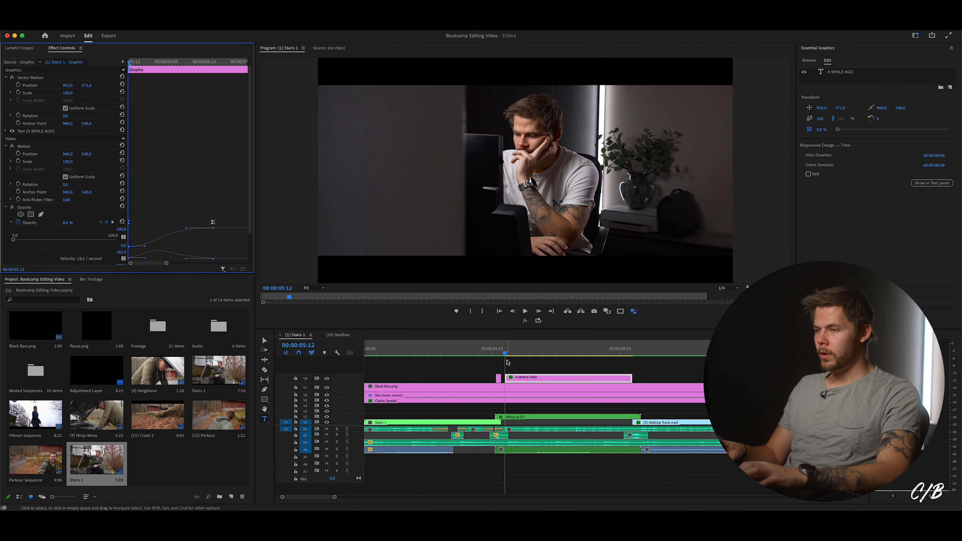
Lengthen the title's fade-in by moving its 100% opacity keyframe to 00:00:07:12, previewing the fade before and after.
{"action": "key", "text": "Return"}
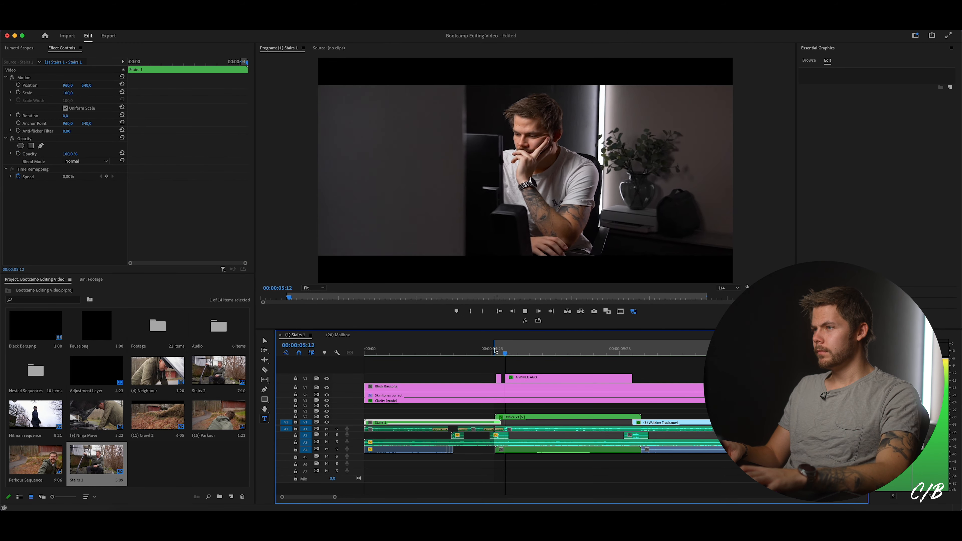
{"action": "key", "text": "space"}
{"action": "left_click", "coordinate": [529, 379]}
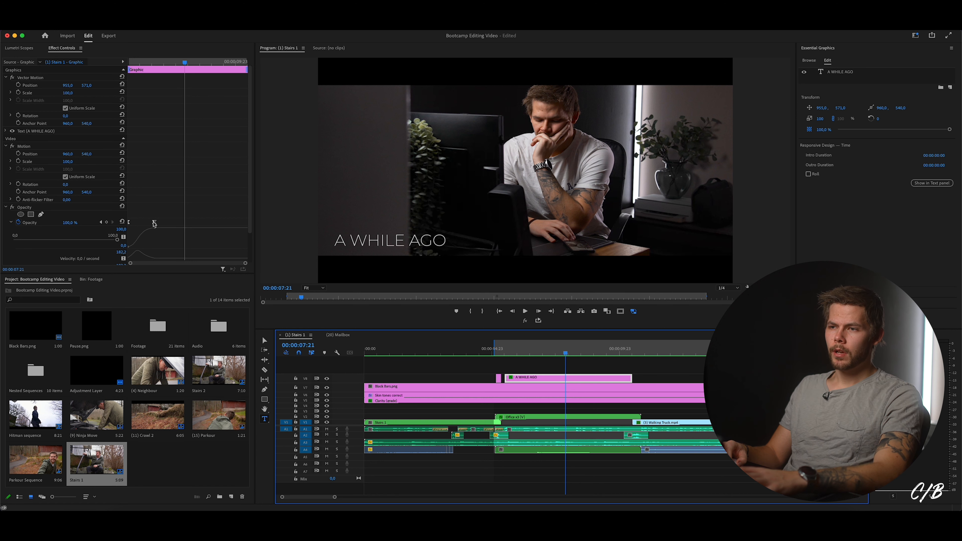
{"action": "left_click_drag", "start_coordinate": [154, 223], "coordinate": [175, 223]}
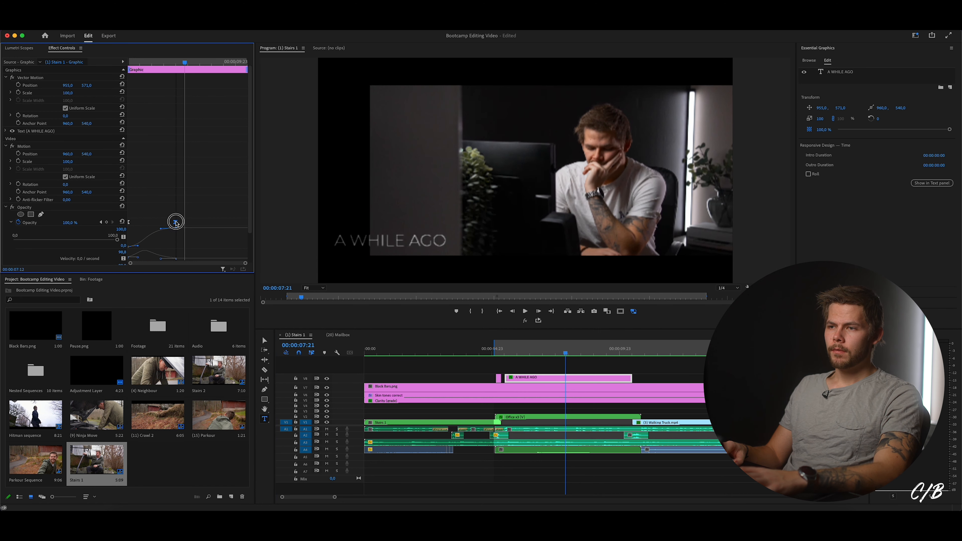
{"action": "key", "text": "Return"}
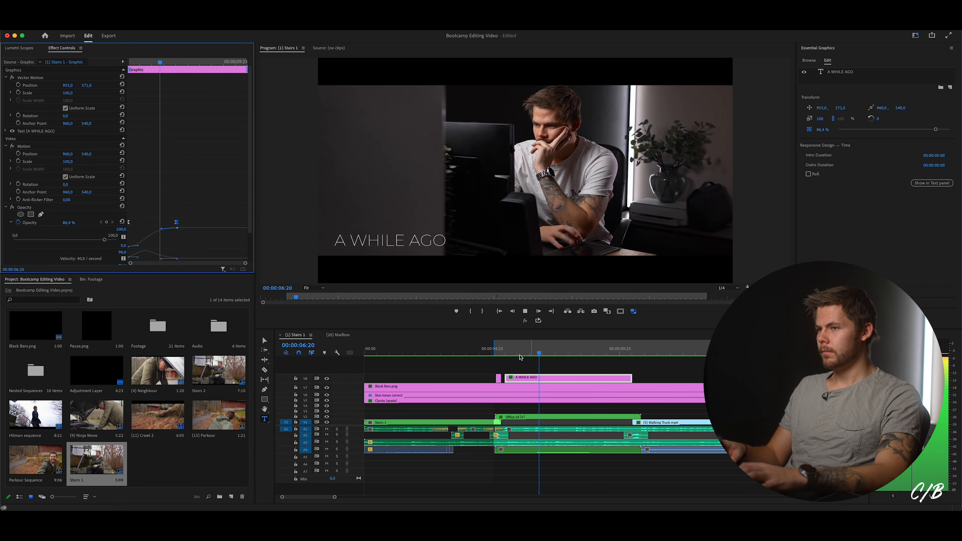
{"action": "key", "text": "space"}
Shift the A WHILE AGO clip slightly earlier, against the short graphic clip before it, and play back the fade-in.
{"action": "left_click_drag", "start_coordinate": [515, 378], "coordinate": [512, 378]}
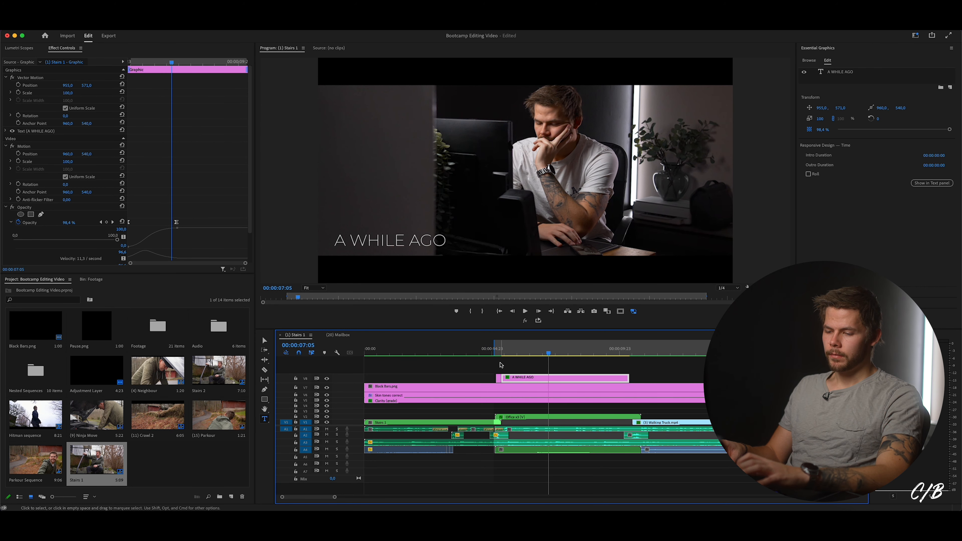
{"action": "key", "text": "Return"}
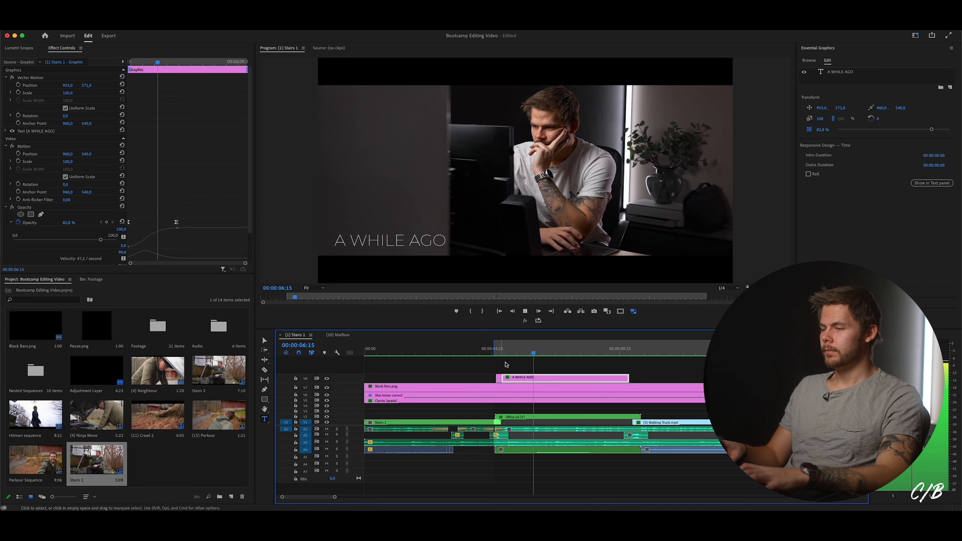
{"action": "key", "text": "space"}
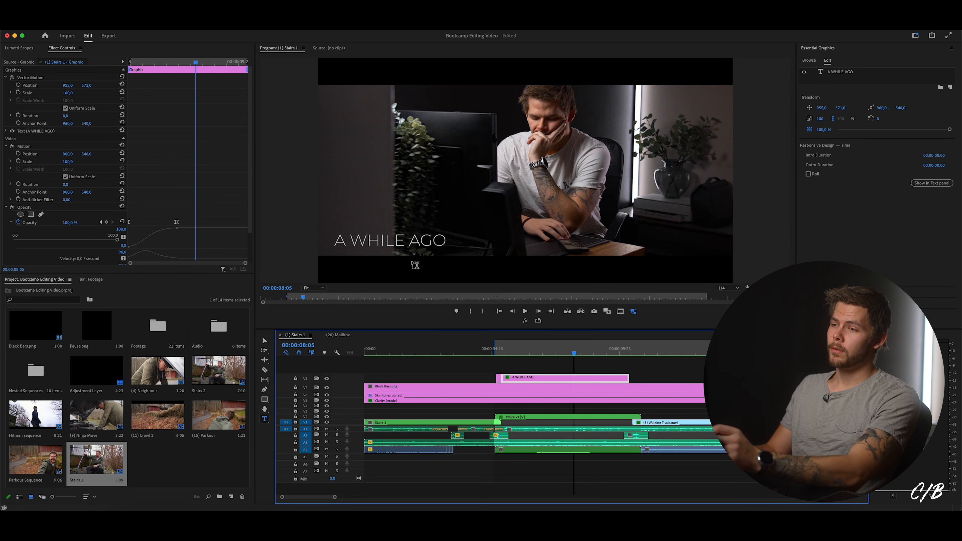
Fade the title out with opacity keyframes of 100% at 00:00:08:05 and 0% at 00:00:09:16, and smooth their curve.
{"action": "left_click", "coordinate": [106, 222]}
{"action": "left_click_drag", "start_coordinate": [200, 66], "coordinate": [232, 63]}
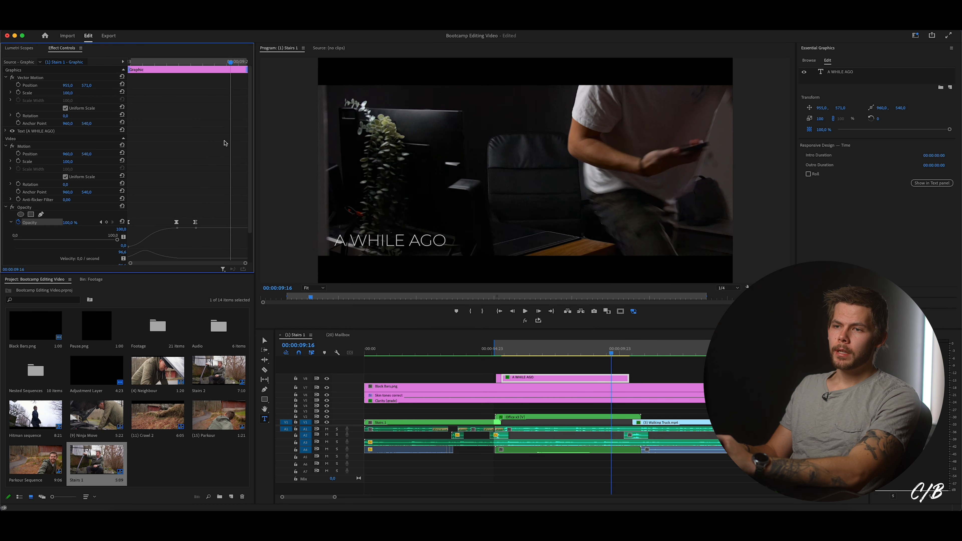
{"action": "left_click_drag", "start_coordinate": [70, 222], "coordinate": [41, 223]}
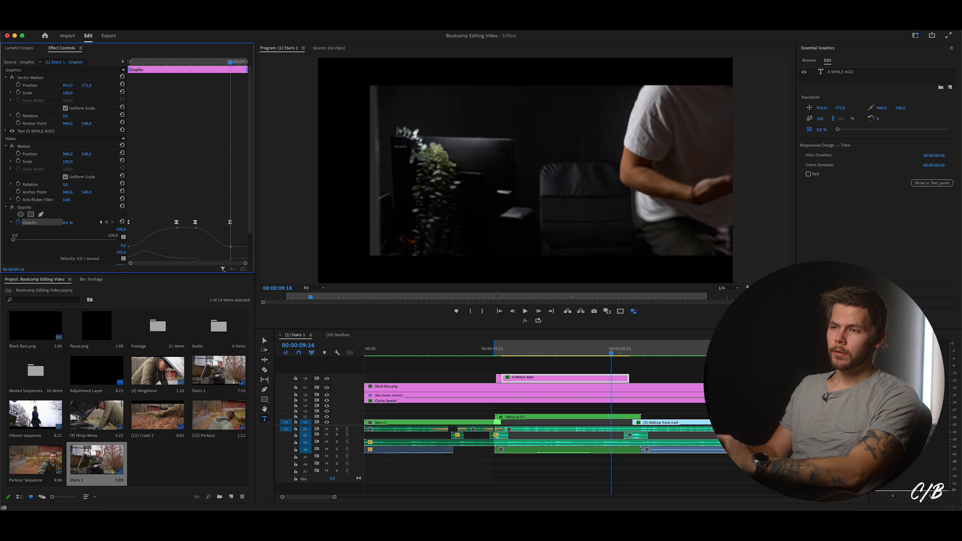
{"action": "left_click", "coordinate": [230, 223]}
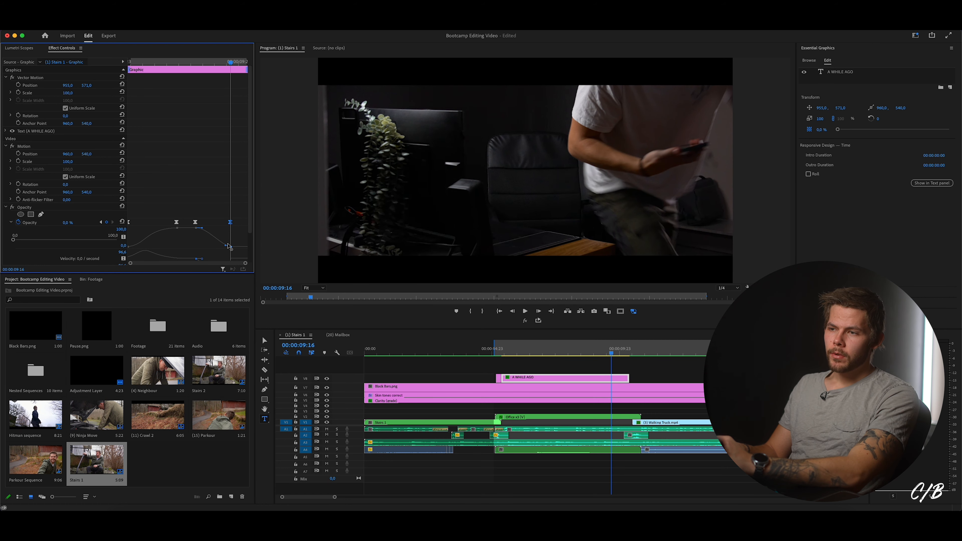
{"action": "left_click_drag", "start_coordinate": [226, 246], "coordinate": [205, 228]}
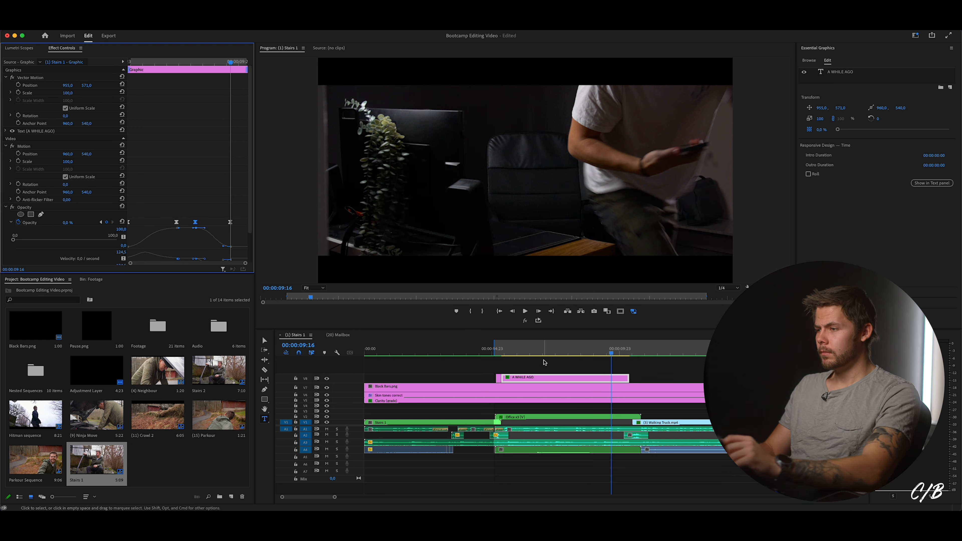
Reset the sequence's in point to the start of the timeline and play the sequence from the beginning.
{"action": "left_click_drag", "start_coordinate": [494, 352], "coordinate": [340, 354]}
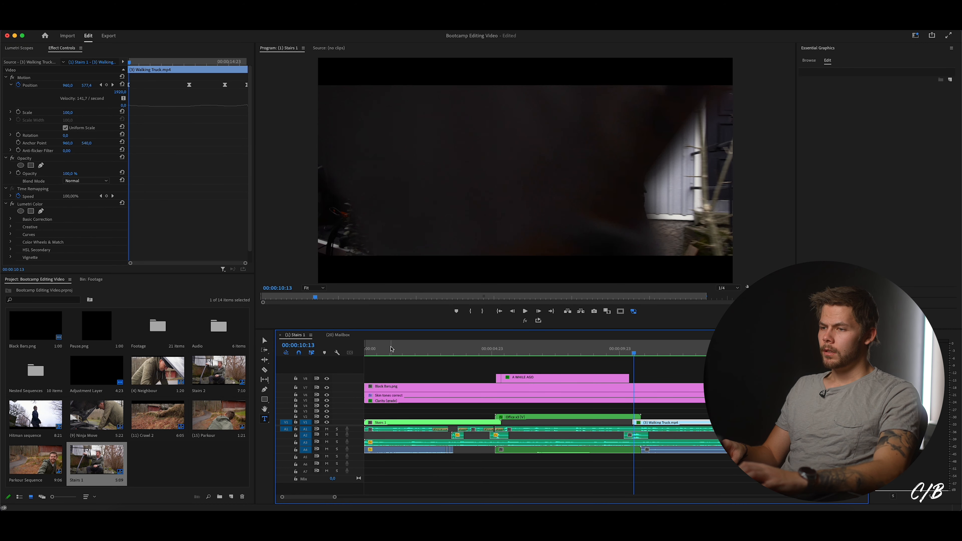
{"action": "key", "text": "Home"}
{"action": "key", "text": "space"}
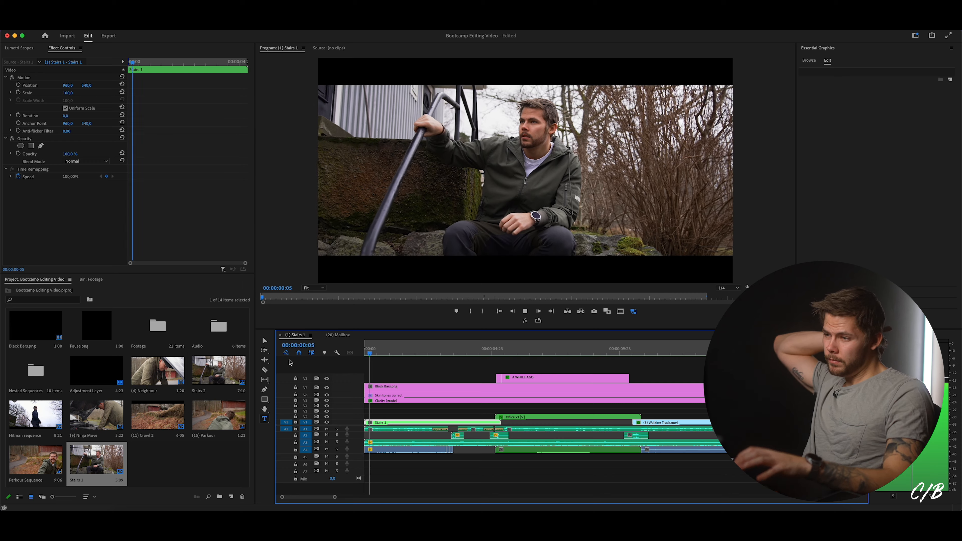
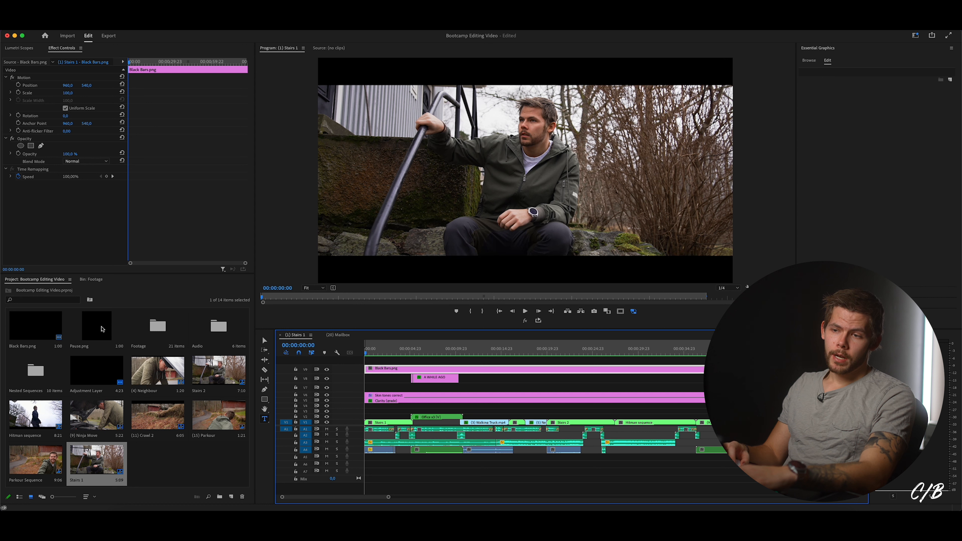
Place Pause.png on the empty track directly below the A WHILE AGO clip, starting at 00:00:03:12.
{"action": "left_click_drag", "start_coordinate": [98, 328], "coordinate": [411, 391]}
{"action": "left_click", "coordinate": [408, 352]}
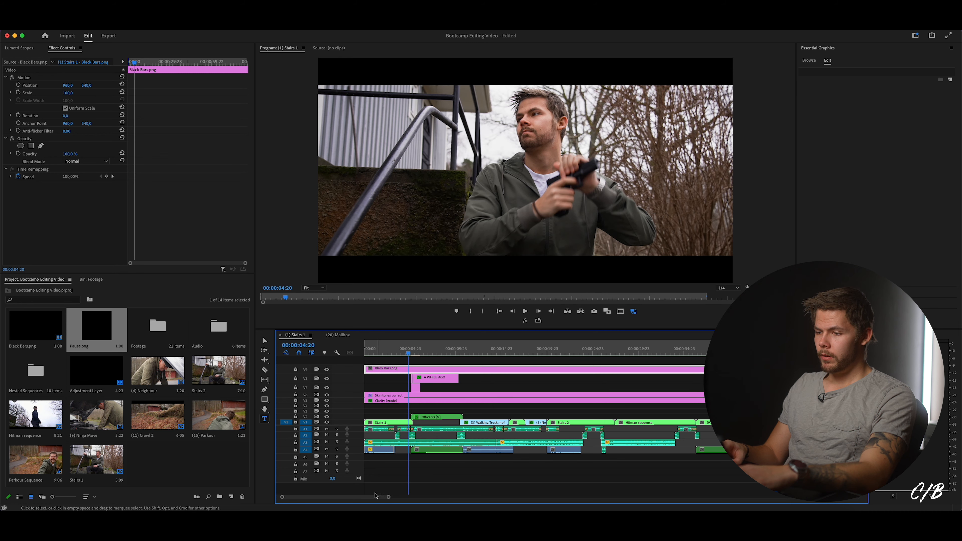
{"action": "left_click_drag", "start_coordinate": [388, 497], "coordinate": [356, 497]}
{"action": "left_click", "coordinate": [486, 350]}
{"action": "key", "text": "Right"}
{"action": "key", "text": "Right"}
{"action": "key", "text": "Right"}
{"action": "key", "text": "Left"}
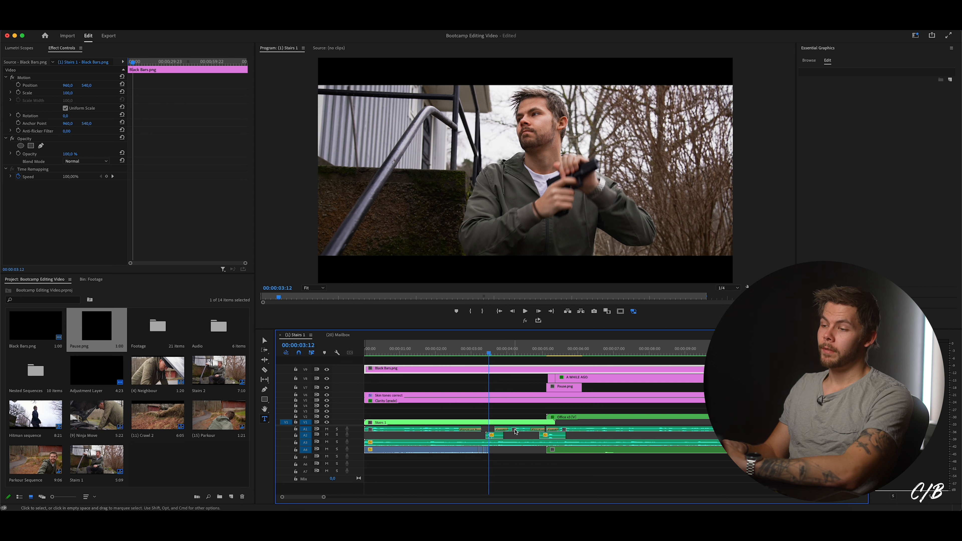
{"action": "key", "text": "Left"}
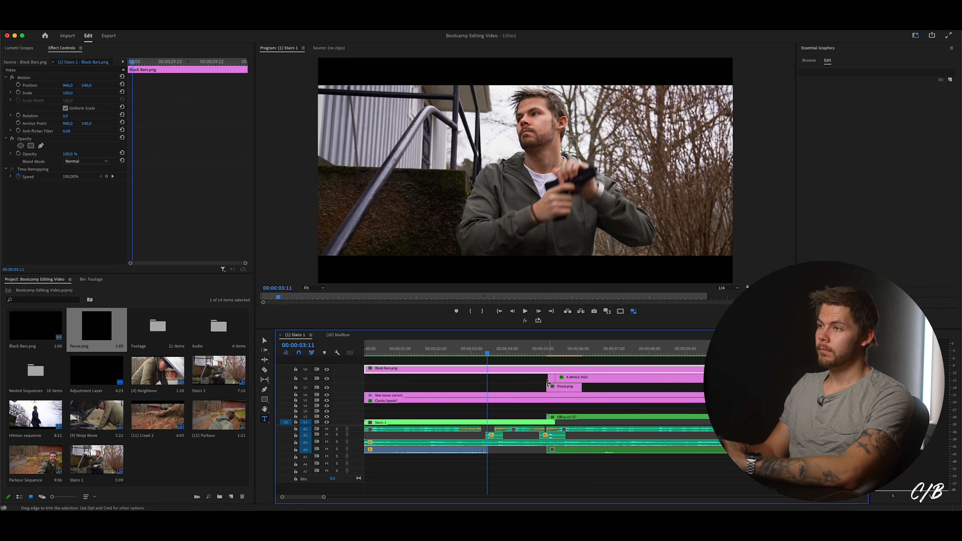
{"action": "key", "text": "Right"}
{"action": "left_click_drag", "start_coordinate": [564, 390], "coordinate": [507, 389]}
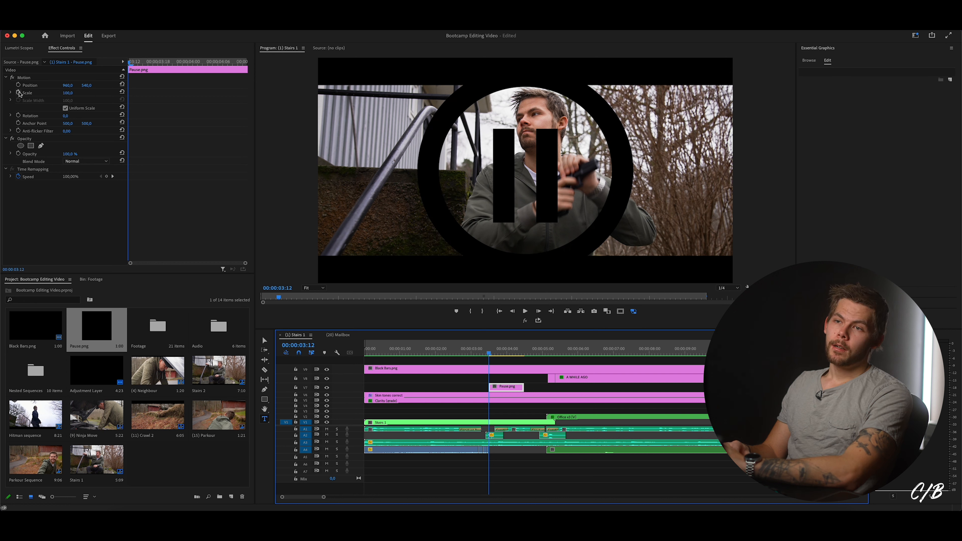
Set the Pause.png clip's Motion scale to 25.
{"action": "left_click", "coordinate": [68, 93]}
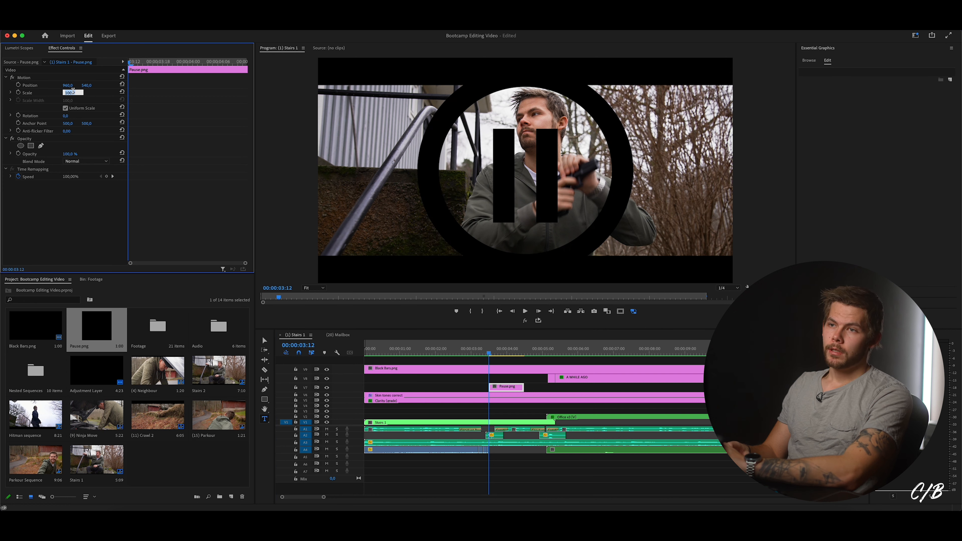
{"action": "type", "text": "25"}
{"action": "key", "text": "Return"}
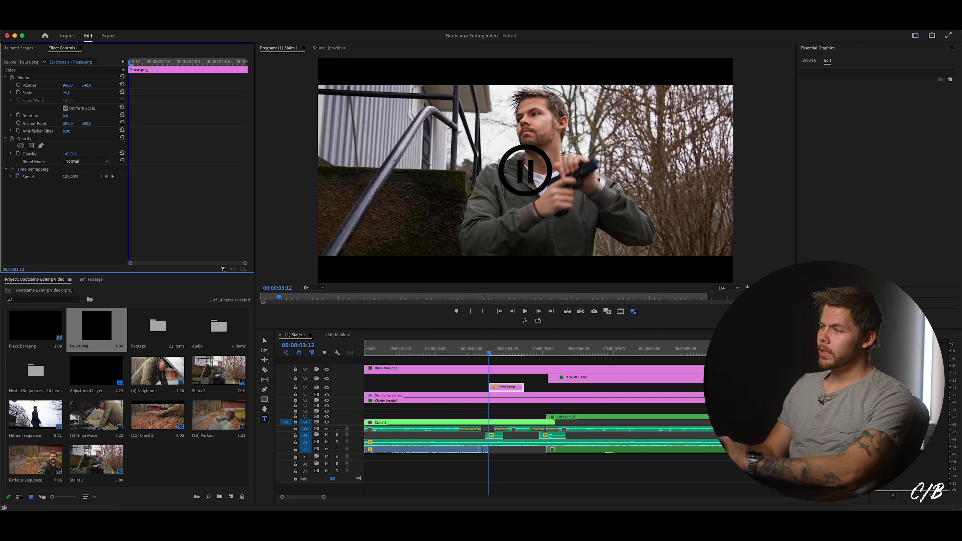
Turn the pause icon white by raising the black point of its Lumetri RGB curve to the maximum.
{"action": "left_click", "coordinate": [814, 302]}
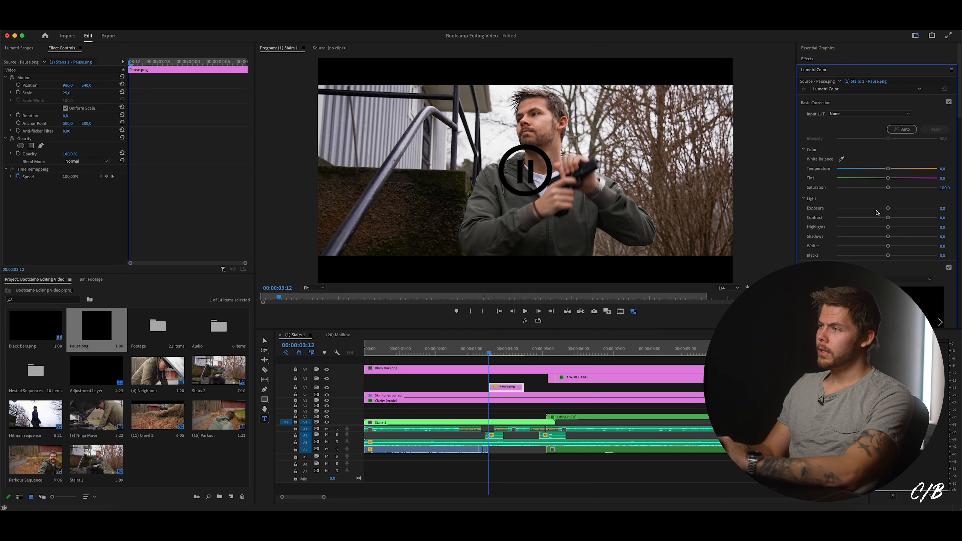
{"action": "scroll", "coordinate": [958, 159], "scroll_direction": "down", "scroll_amount": 10}
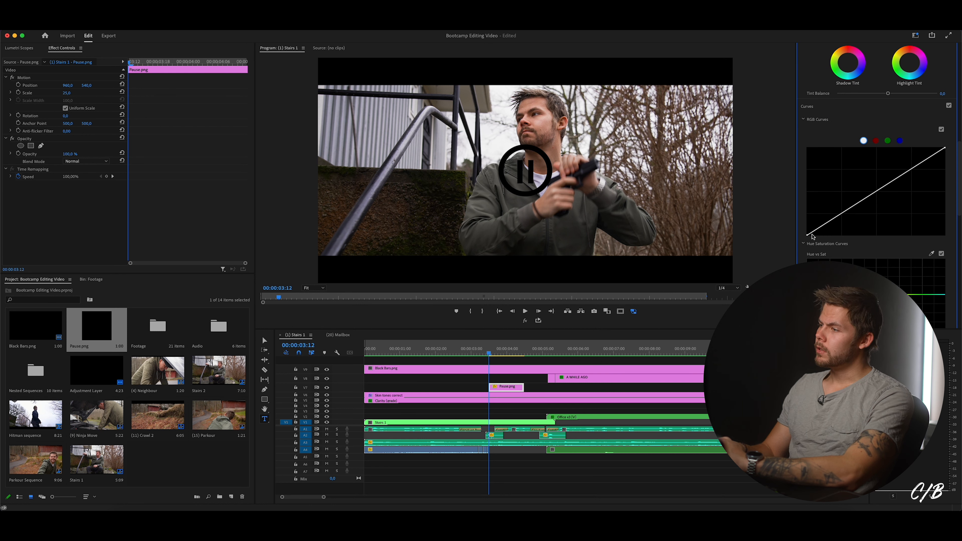
{"action": "left_click_drag", "start_coordinate": [807, 237], "coordinate": [794, 127]}
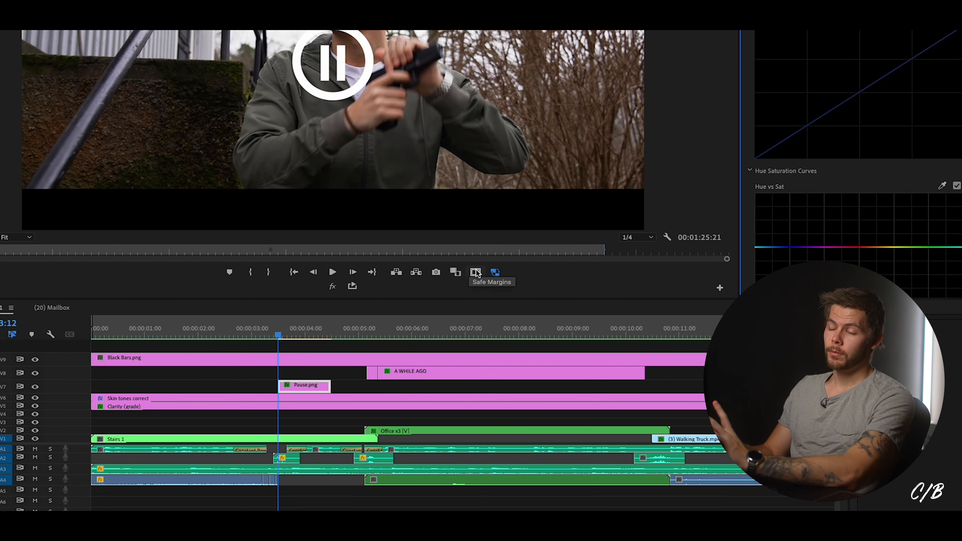
Place the Safe Margins button among the program monitor's controls and turn on the safe margins.
{"action": "left_click", "coordinate": [719, 289]}
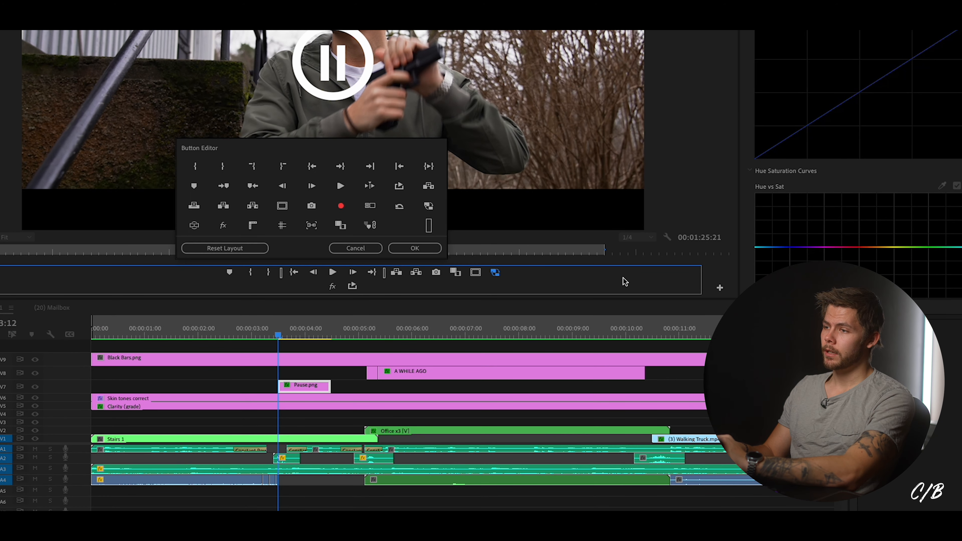
{"action": "left_click_drag", "start_coordinate": [284, 206], "coordinate": [479, 275]}
{"action": "left_click", "coordinate": [415, 249]}
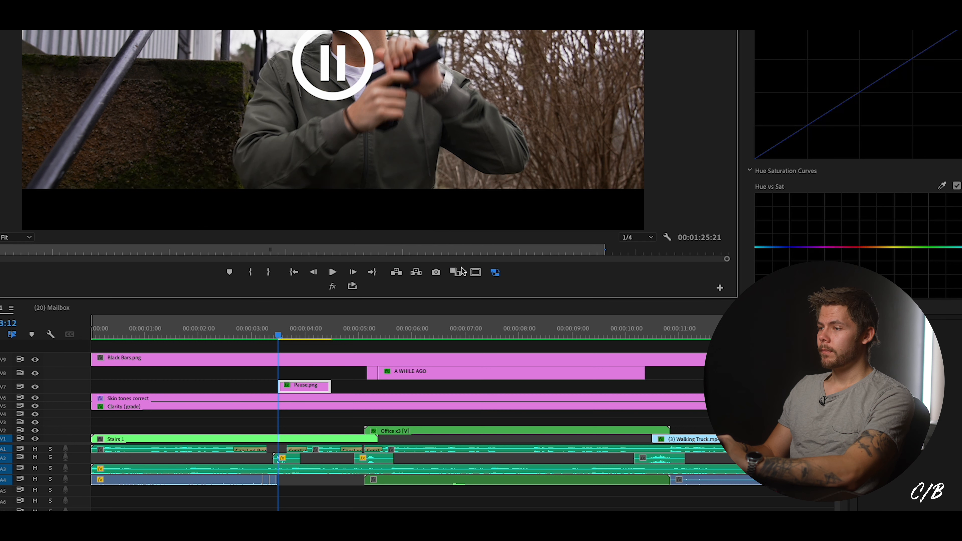
{"action": "left_click", "coordinate": [477, 275]}
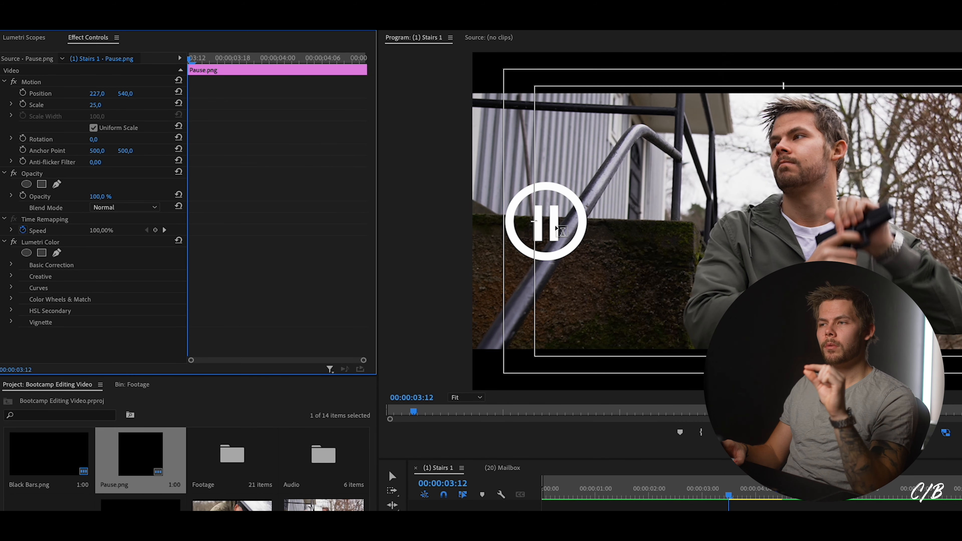
Set the pause icon's Motion position to 960, 530 and turn the safe margins off.
{"action": "left_click", "coordinate": [120, 95]}
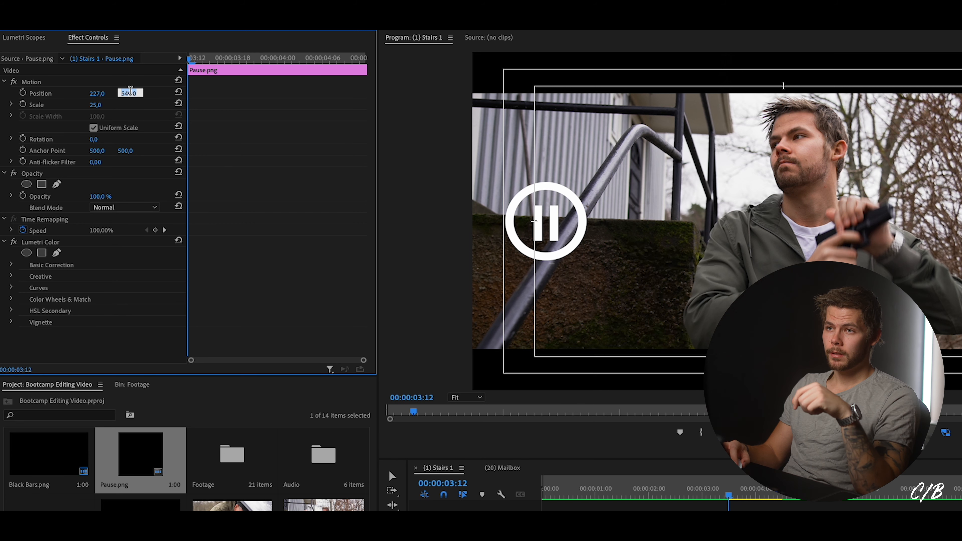
{"action": "type", "text": "530"}
{"action": "key", "text": "Return"}
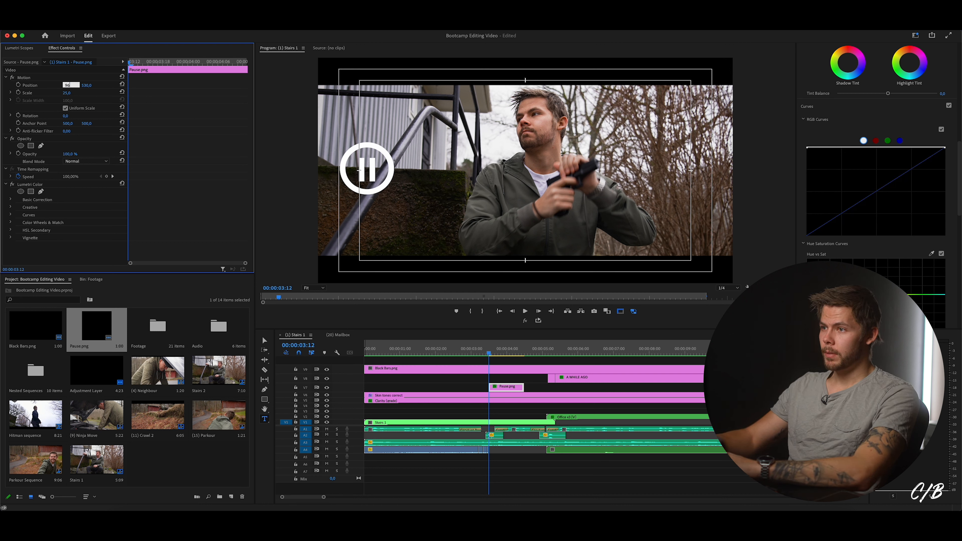
{"action": "key", "text": "Return"}
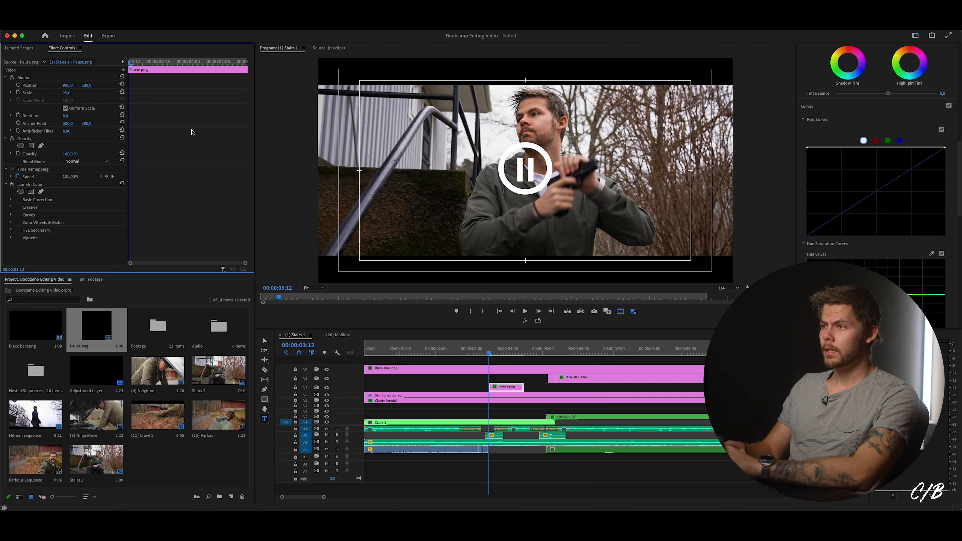
{"action": "left_click", "coordinate": [620, 312]}
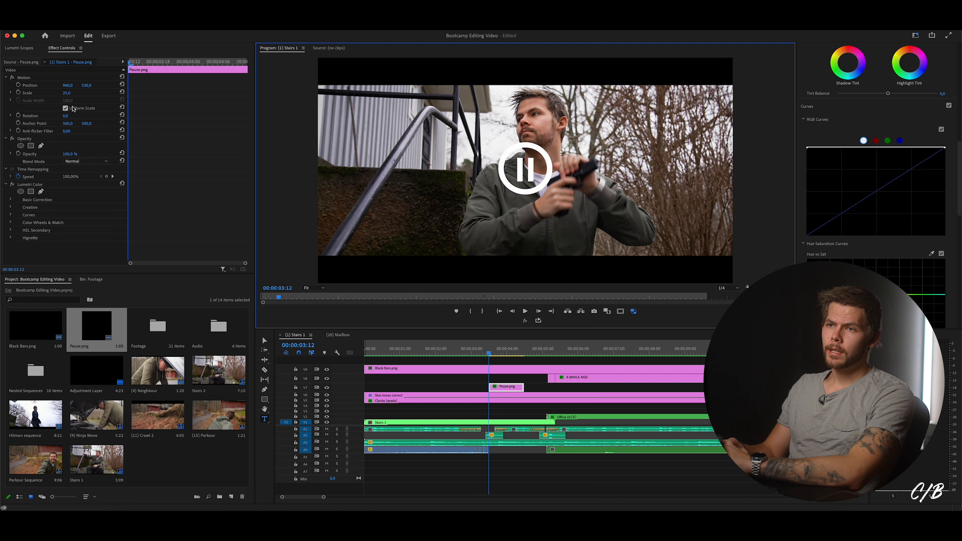
Find the Transform effect in the Distort video effects and apply it to the Pause.png clip.
{"action": "scroll", "coordinate": [803, 66], "scroll_direction": "up", "scroll_amount": 10}
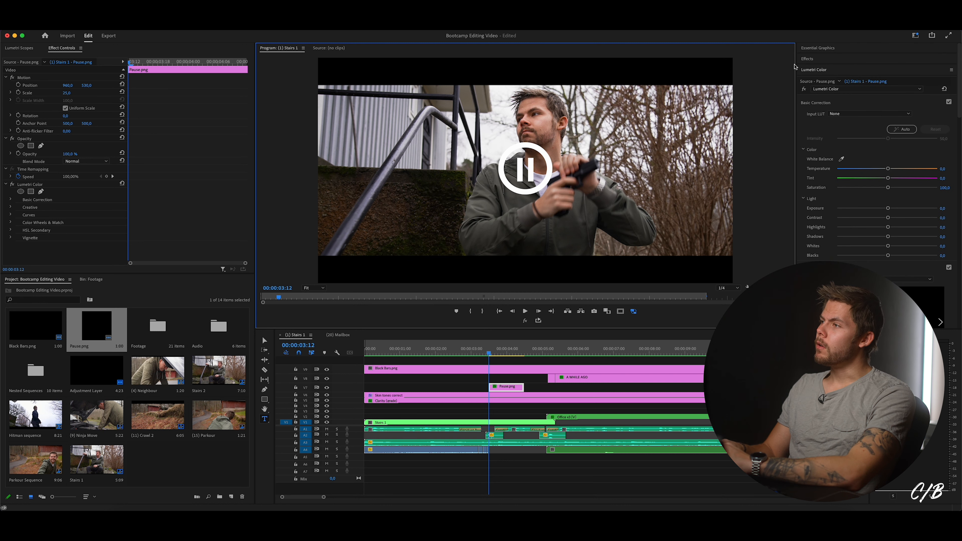
{"action": "left_click", "coordinate": [816, 63]}
{"action": "type", "text": "transform"}
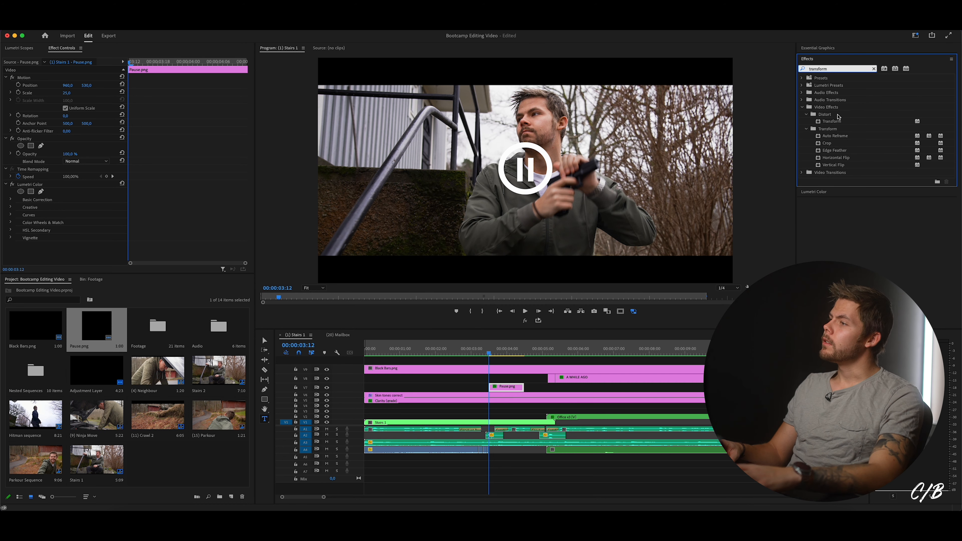
{"action": "left_click_drag", "start_coordinate": [836, 124], "coordinate": [503, 388]}
{"action": "left_click_drag", "start_coordinate": [249, 152], "coordinate": [247, 217]}
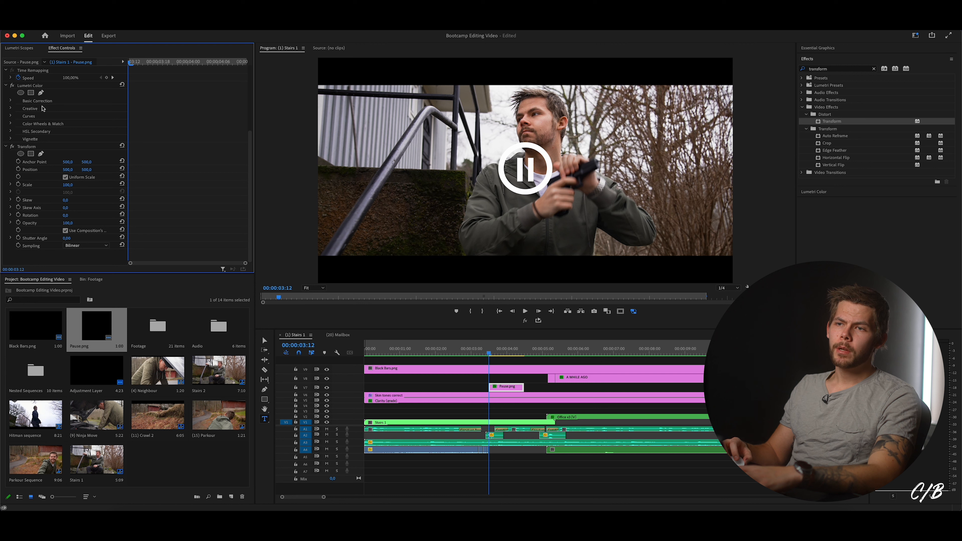
{"action": "left_click_drag", "start_coordinate": [250, 200], "coordinate": [250, 88]}
{"action": "left_click_drag", "start_coordinate": [250, 144], "coordinate": [247, 212]}
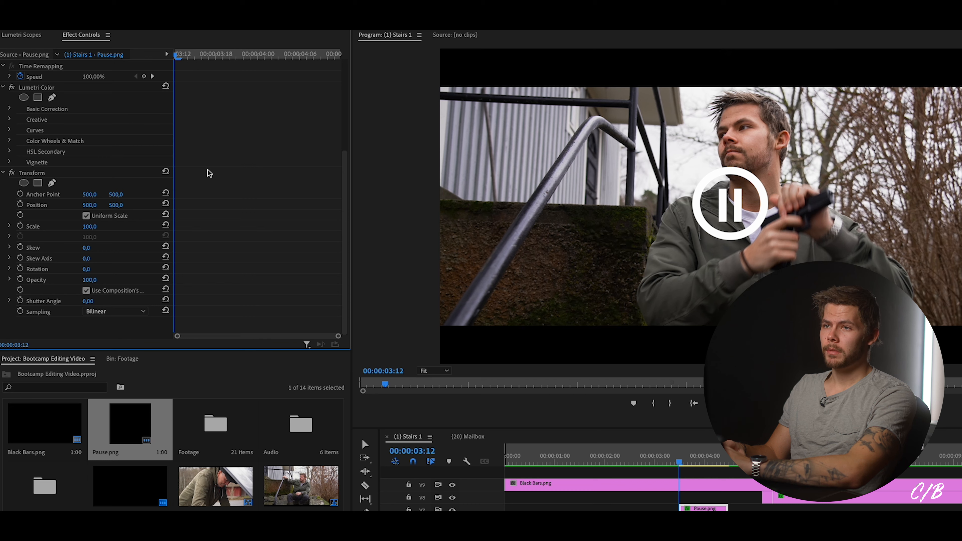
Keyframe the pause icon's Transform scale at 0 on 00:00:03:12, 110 on 00:00:03:14 and 100 on 00:00:03:16.
{"action": "key", "text": "space"}
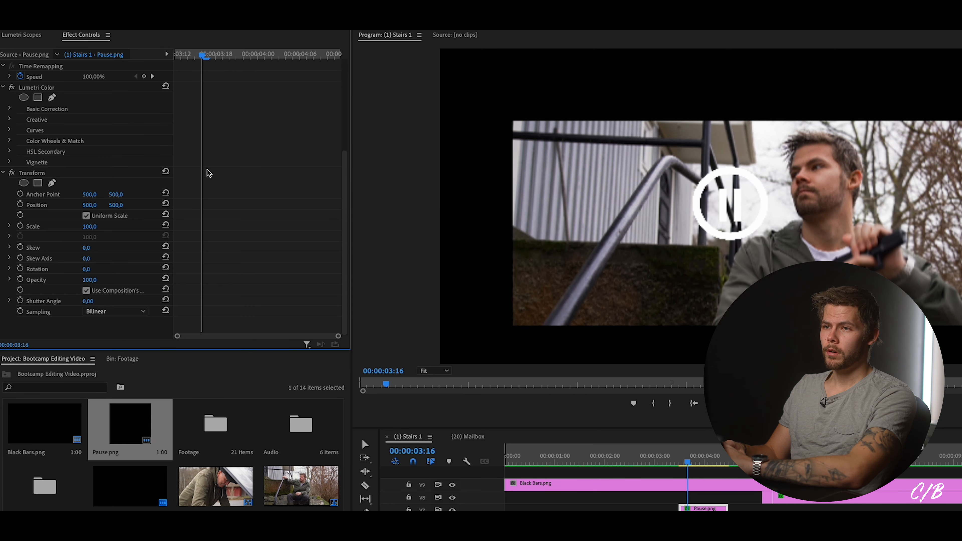
{"action": "left_click", "coordinate": [20, 226]}
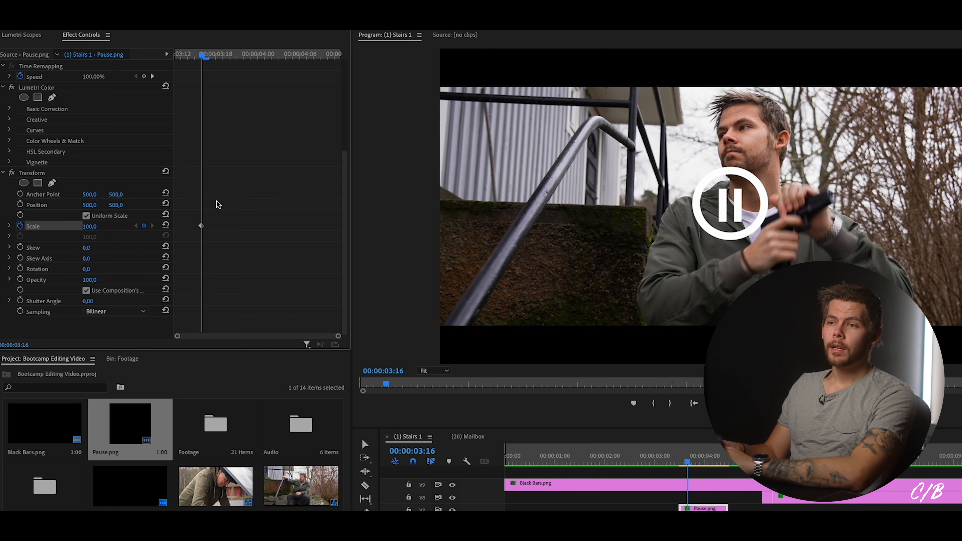
{"action": "key", "text": "Left"}
{"action": "key", "text": "Left"}
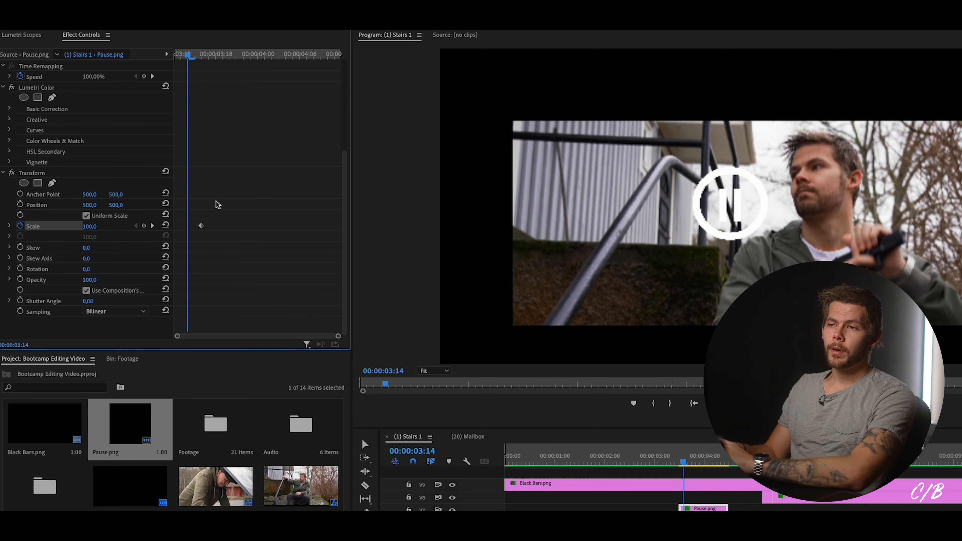
{"action": "left_click", "coordinate": [92, 226]}
{"action": "type", "text": "110"}
{"action": "key", "text": "Return"}
{"action": "key", "text": "Left"}
{"action": "key", "text": "Left"}
{"action": "left_click", "coordinate": [96, 225]}
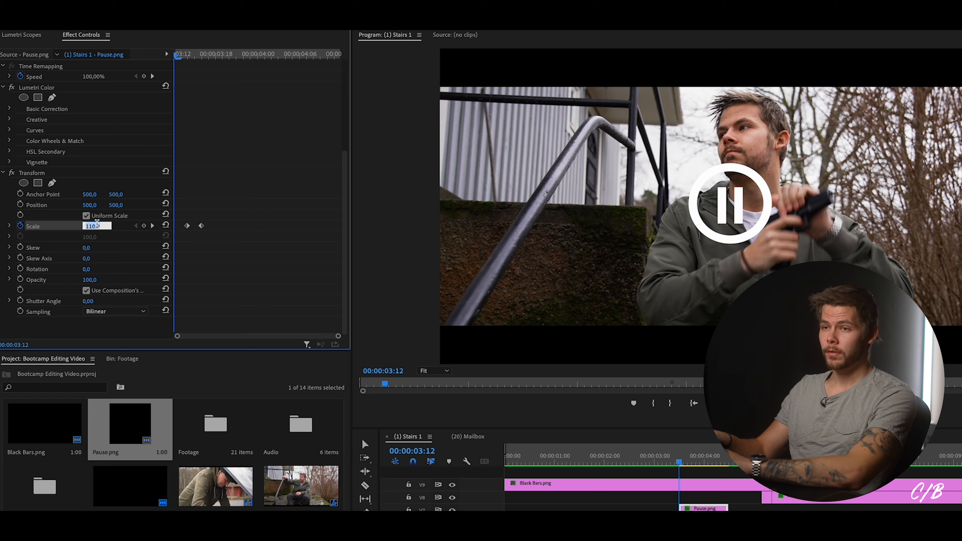
{"action": "key", "text": "Return"}
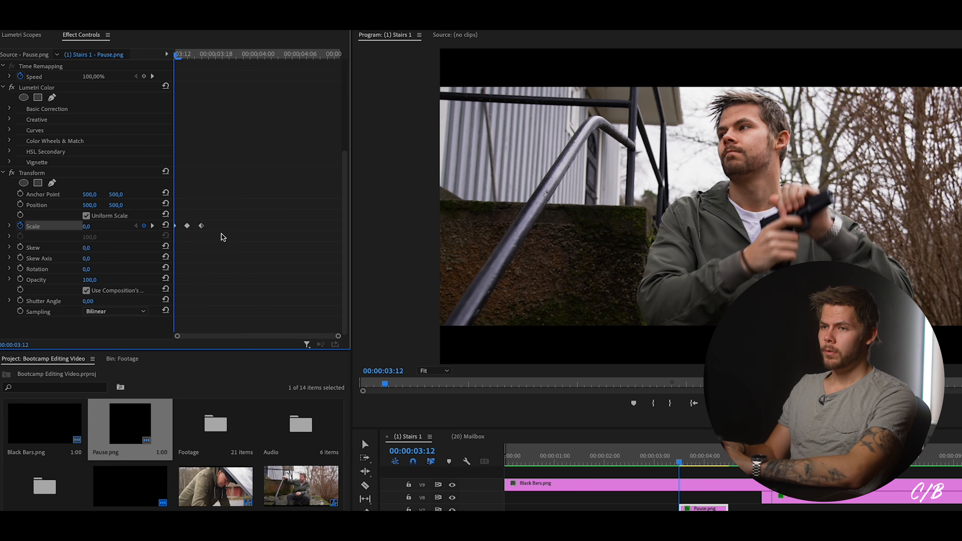
Play back the pause icon's pop-in from just before the Pause.png clip and step through its scale keyframes.
{"action": "key", "text": "Right"}
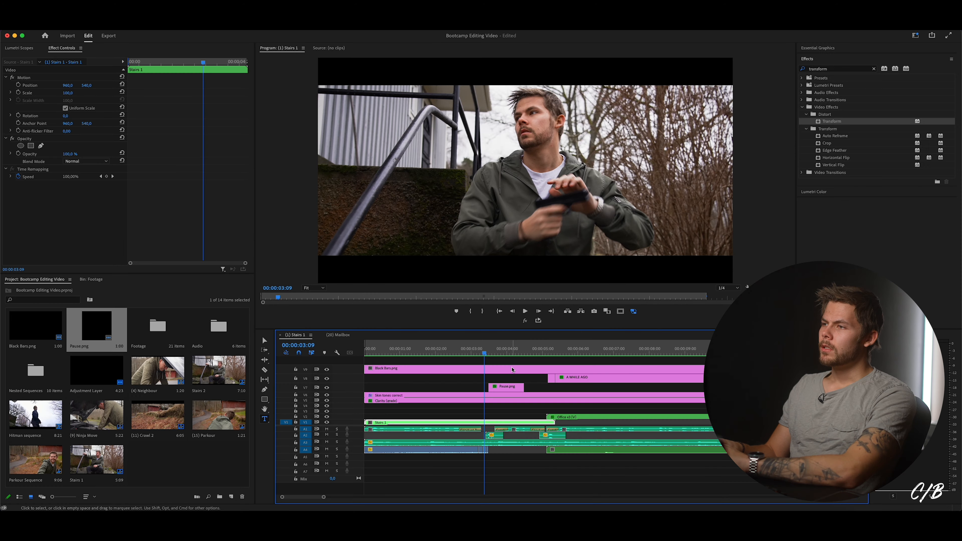
{"action": "key", "text": "space"}
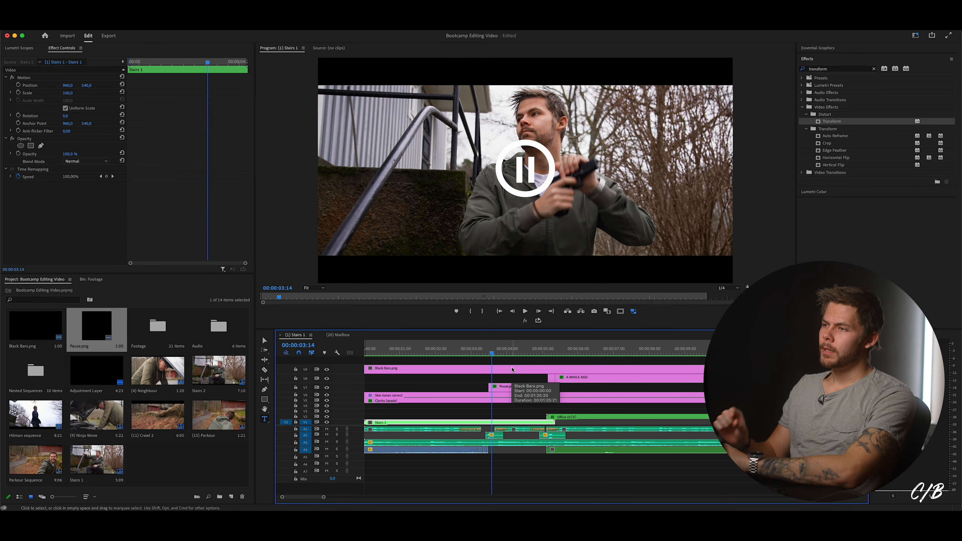
{"action": "key", "text": "Right"}
{"action": "key", "text": "Right"}
{"action": "key", "text": "Right"}
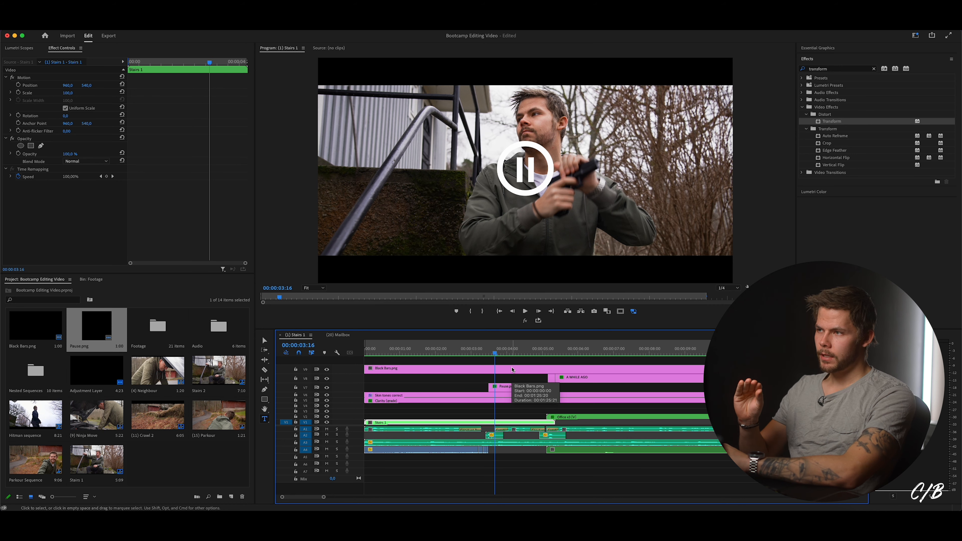
{"action": "left_click", "coordinate": [480, 352]}
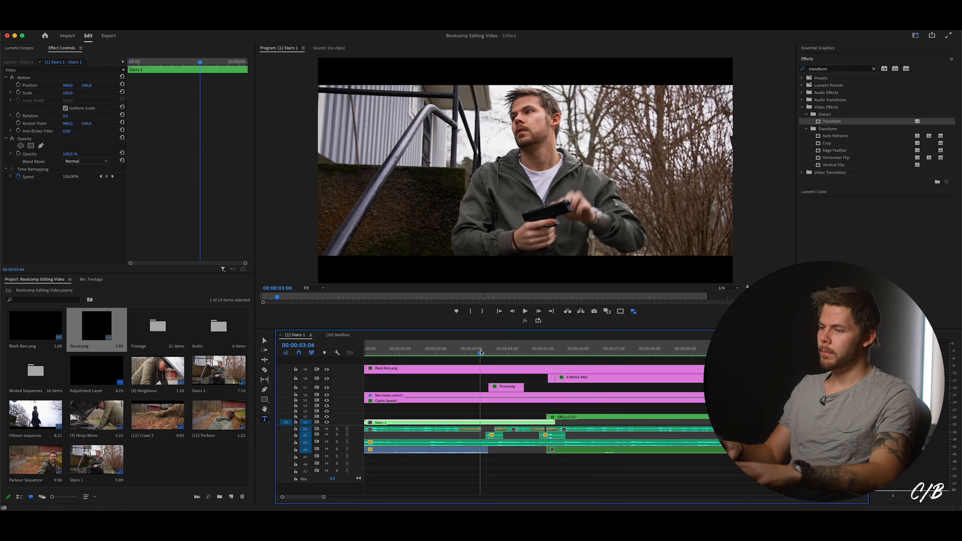
{"action": "key", "text": "space"}
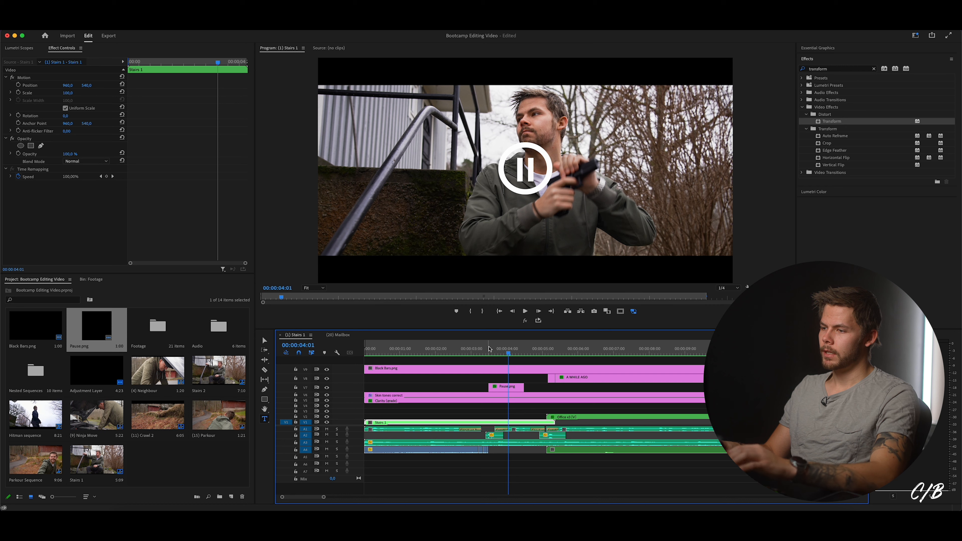
Turn off the use of the composition's shutter angle in Pause.png's Transform effect and set its shutter angle to 180.
{"action": "left_click", "coordinate": [488, 352]}
{"action": "key", "text": "Right"}
{"action": "key", "text": "Right"}
{"action": "left_click", "coordinate": [504, 387]}
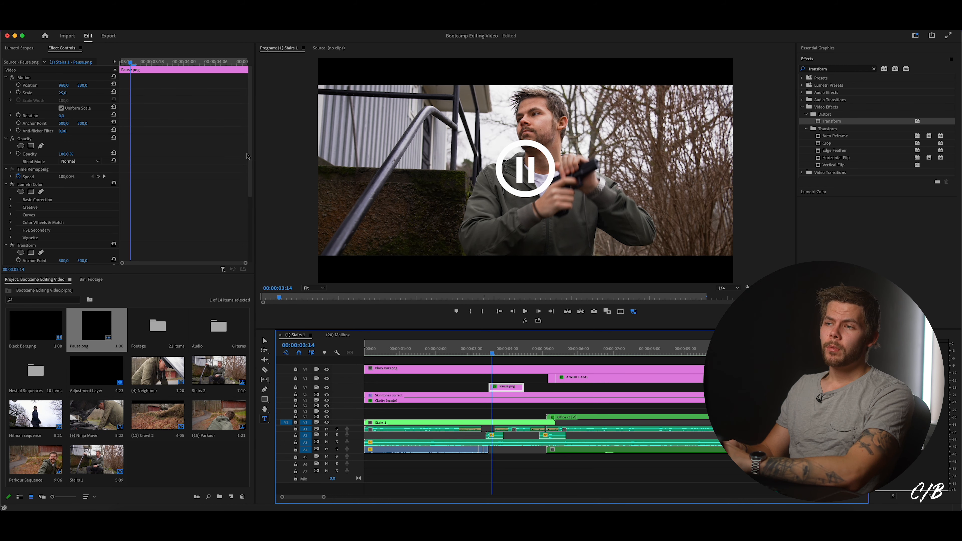
{"action": "left_click_drag", "start_coordinate": [250, 154], "coordinate": [250, 217]}
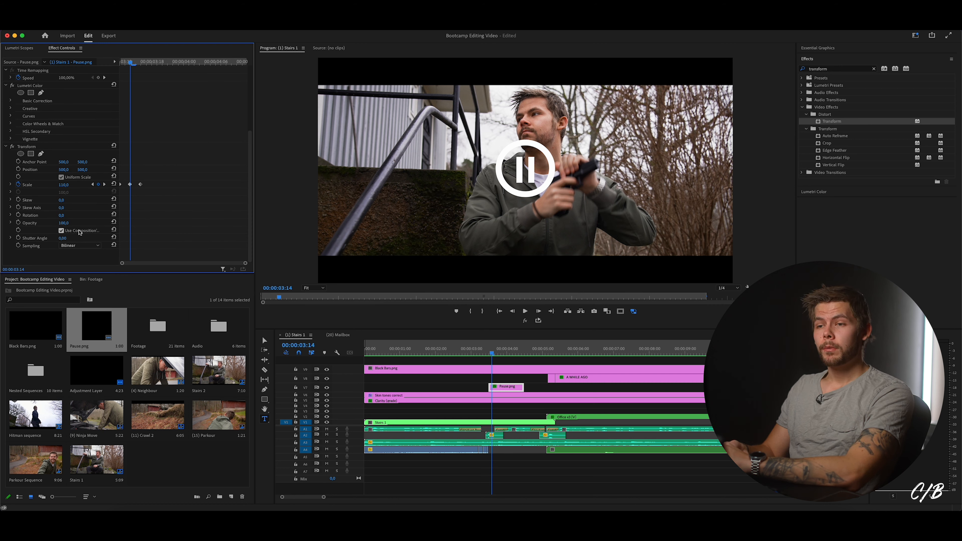
{"action": "left_click", "coordinate": [61, 231]}
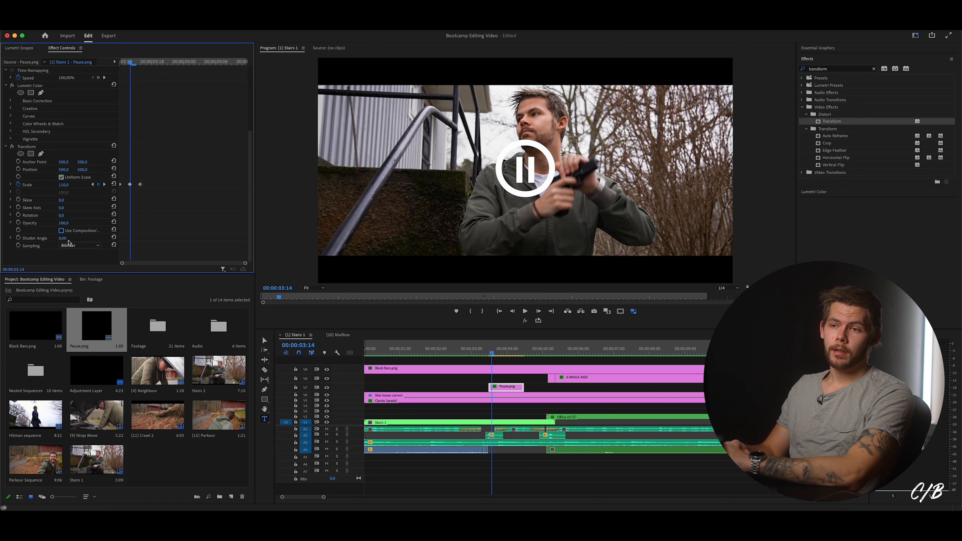
{"action": "left_click", "coordinate": [64, 238]}
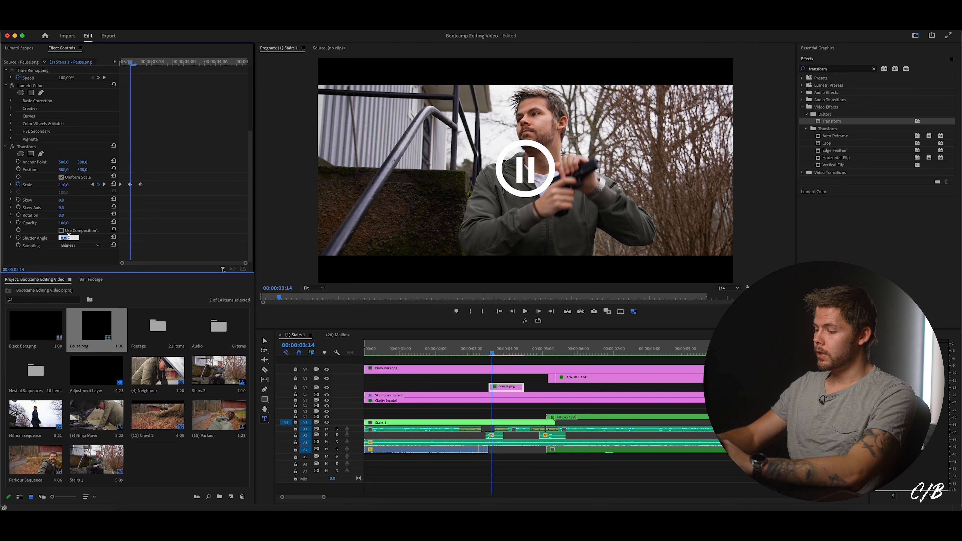
{"action": "key", "text": "Return"}
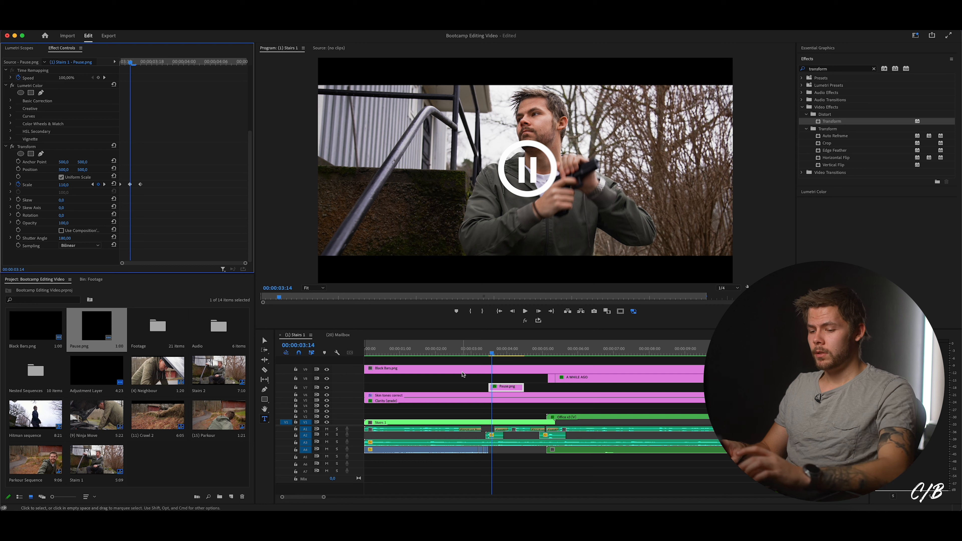
Render the preview, check the pause icon's motion blur frame by frame and examine its Transform settings at 00:00:03:13.
{"action": "key", "text": "Return"}
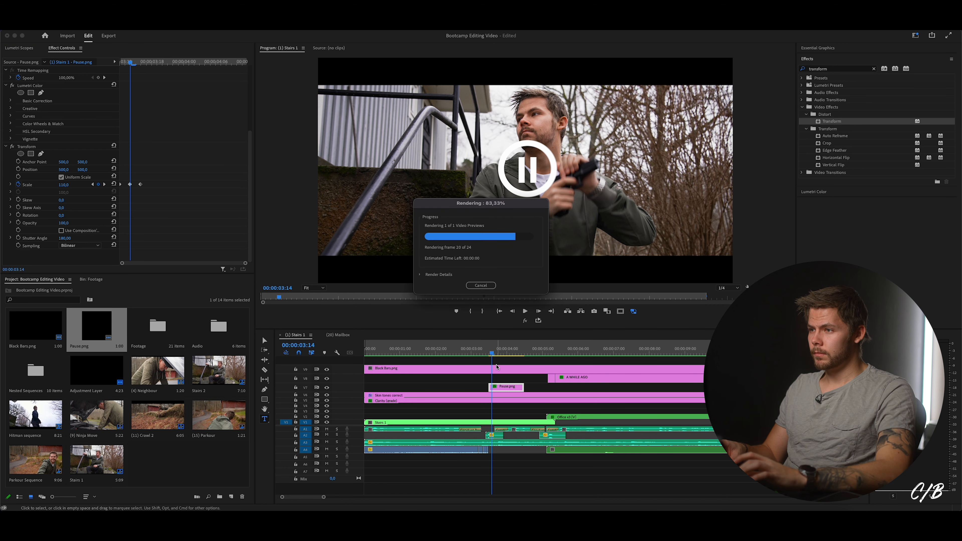
{"action": "left_click", "coordinate": [489, 351]}
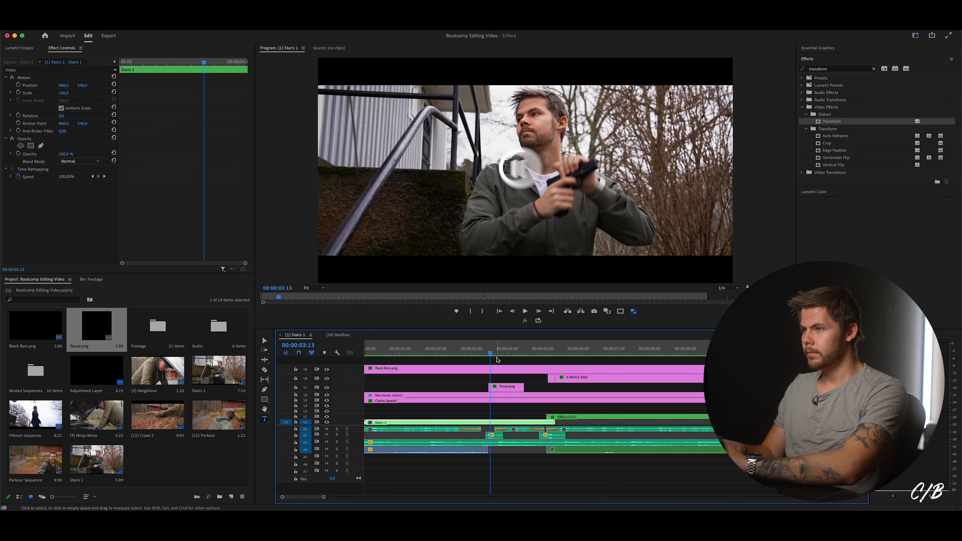
{"action": "key", "text": "Left"}
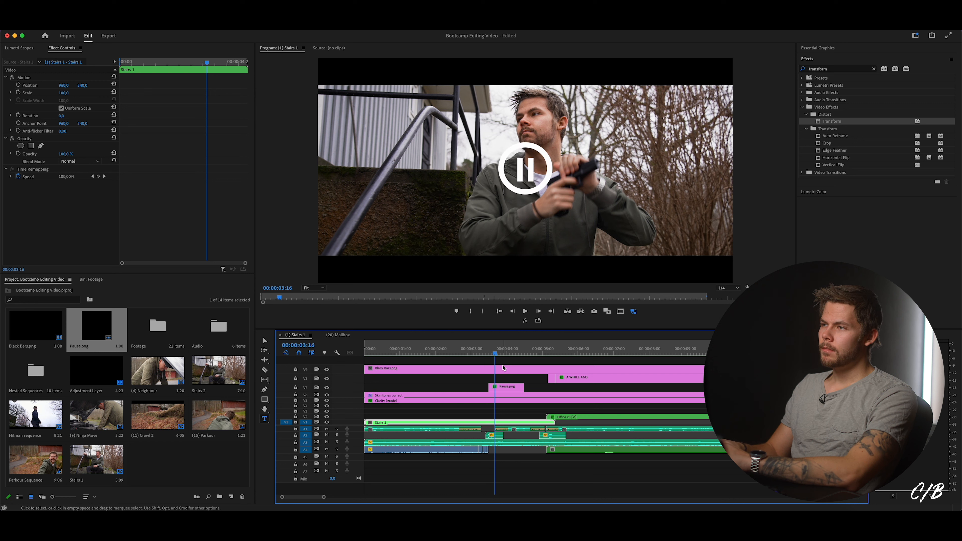
{"action": "left_click", "coordinate": [504, 388]}
{"action": "left_click_drag", "start_coordinate": [251, 174], "coordinate": [231, 218]}
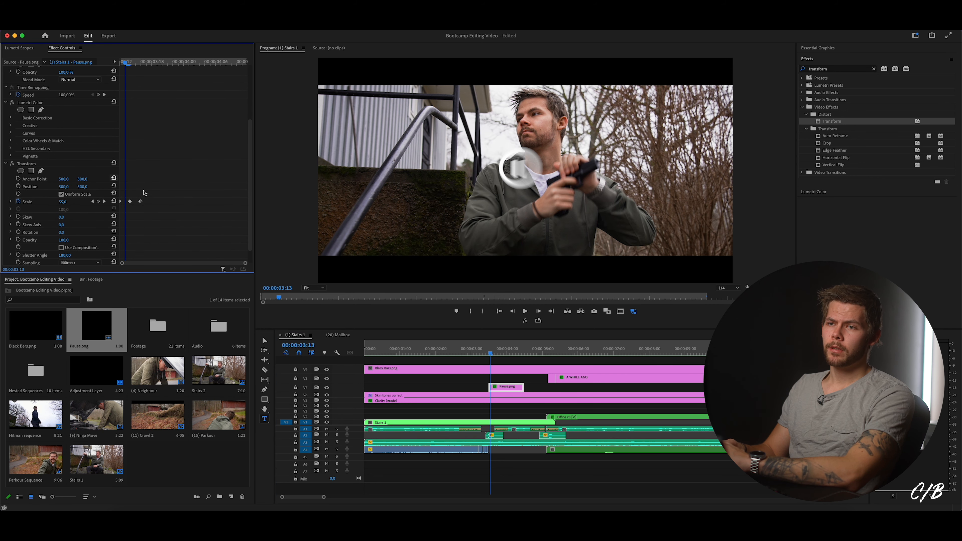
Copy the Transform effect from the Pause.png clip and remove it from that clip.
{"action": "left_click", "coordinate": [27, 164]}
{"action": "key", "text": "super+c"}
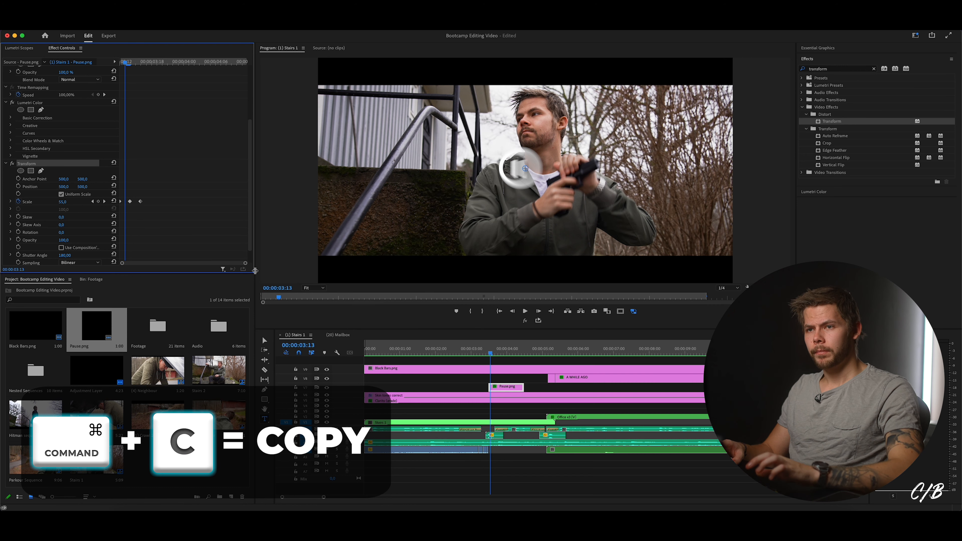
{"action": "key", "text": "Delete"}
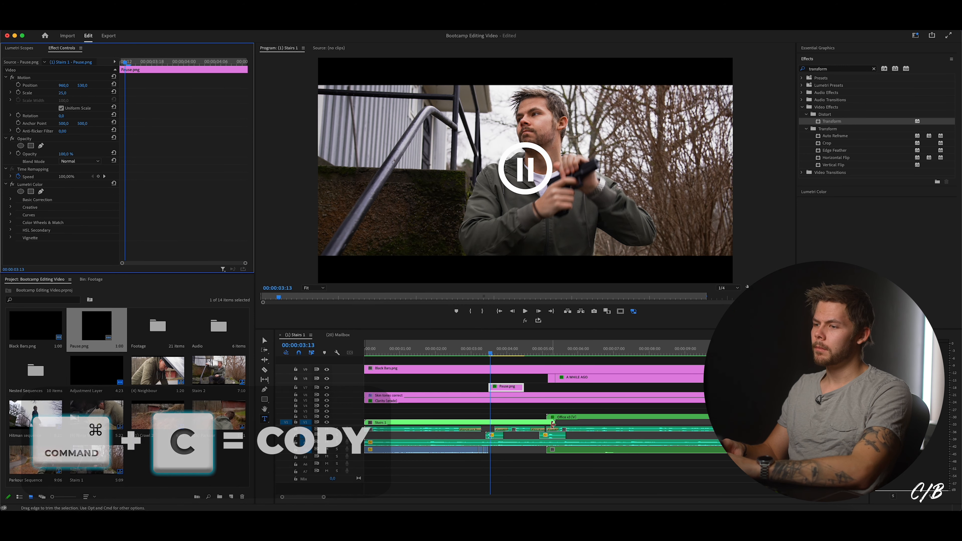
Nest the Pause.png clip as "Pause" and paste the copied Transform effect onto the nested clip.
{"action": "key", "text": "n"}
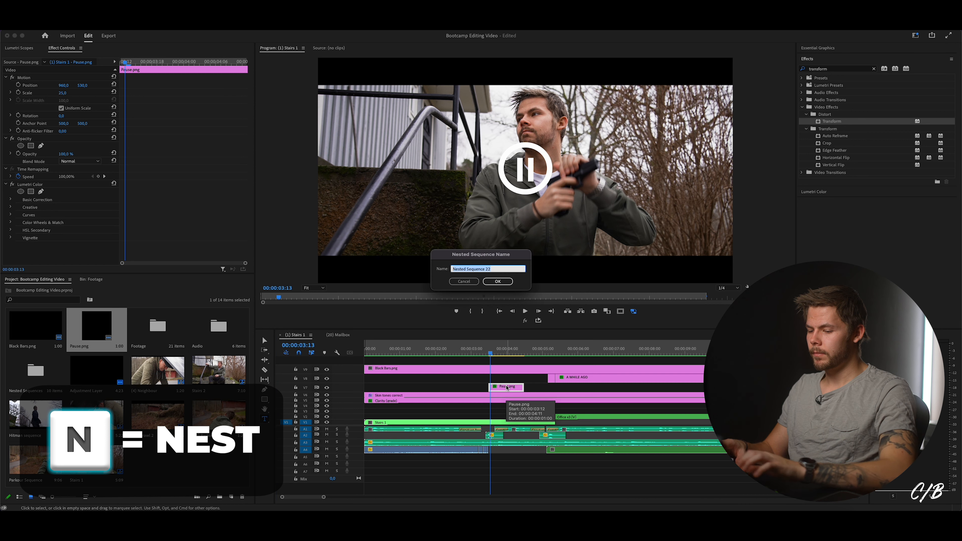
{"action": "type", "text": "Pause"}
{"action": "key", "text": "Return"}
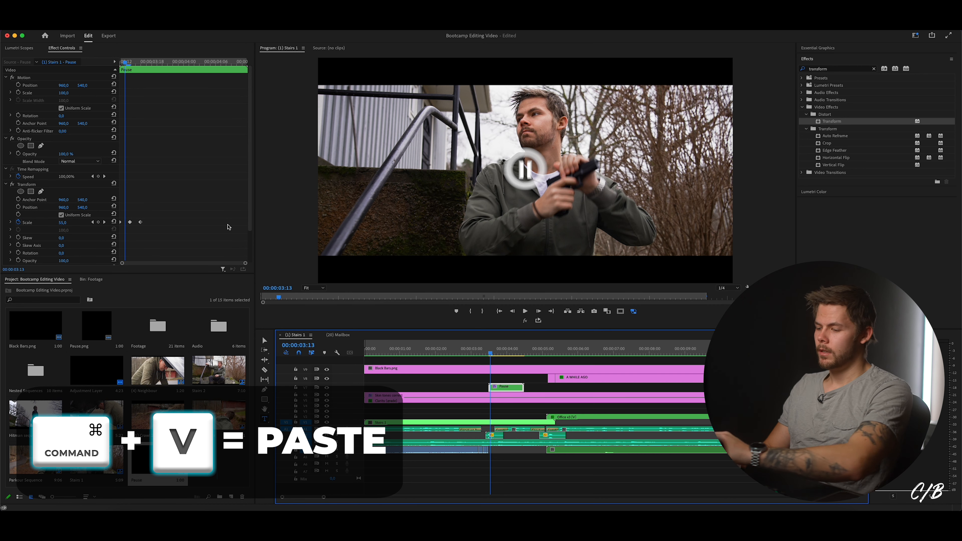
Step back and forth through the first frames of the nested Pause clip to examine the icon's motion blur.
{"action": "left_click", "coordinate": [525, 265]}
{"action": "key", "text": "Right"}
{"action": "key", "text": "Right"}
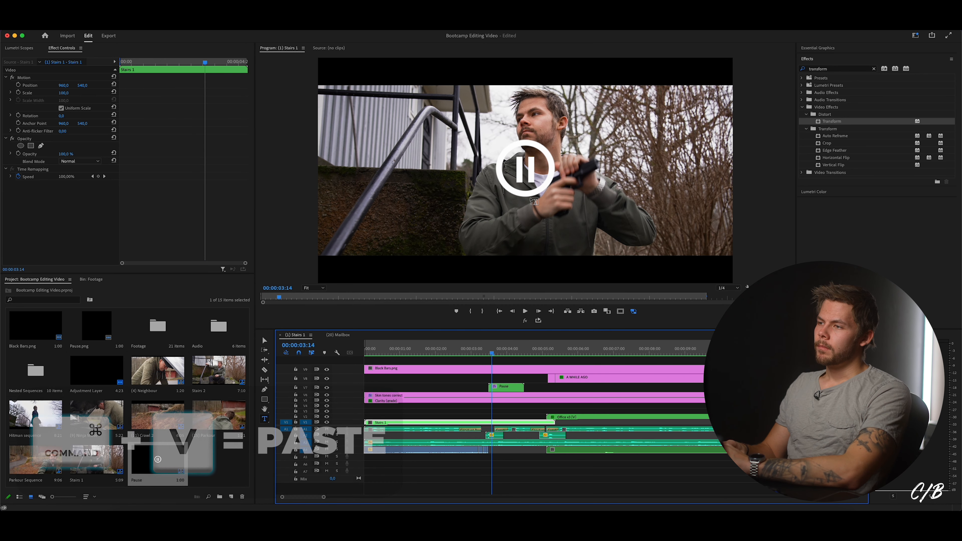
{"action": "key", "text": "Left"}
{"action": "key", "text": "Left"}
{"action": "key", "text": "Right"}
{"action": "key", "text": "Right"}
{"action": "key", "text": "Left"}
{"action": "key", "text": "Left"}
{"action": "key", "text": "Left"}
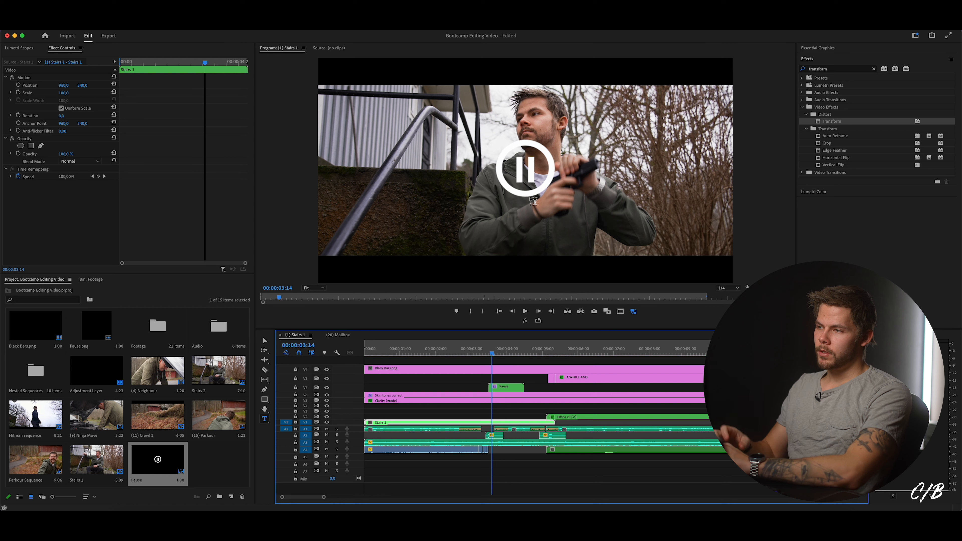
Save the project and shift the nested Pause clip's last two Transform scale keyframes one frame later.
{"action": "left_click", "coordinate": [505, 387]}
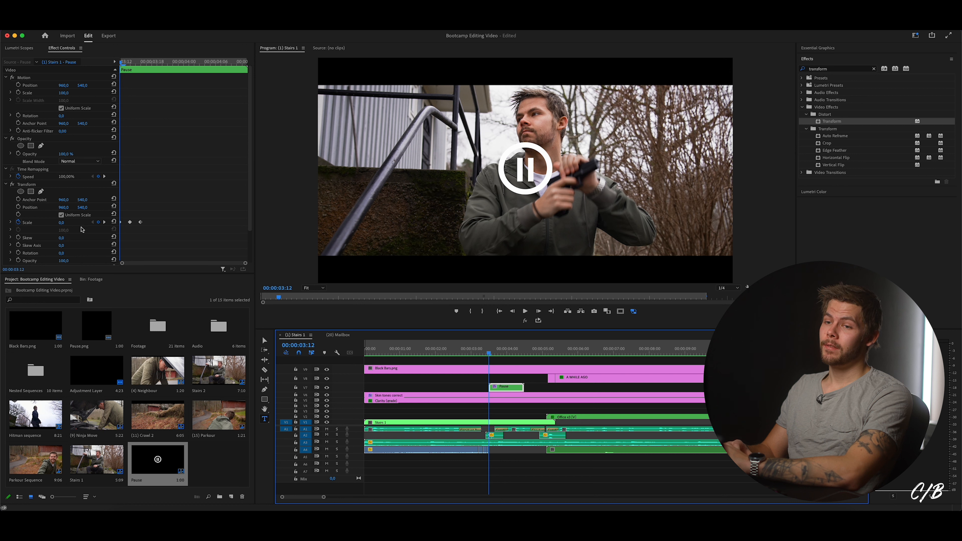
{"action": "key", "text": "super+s"}
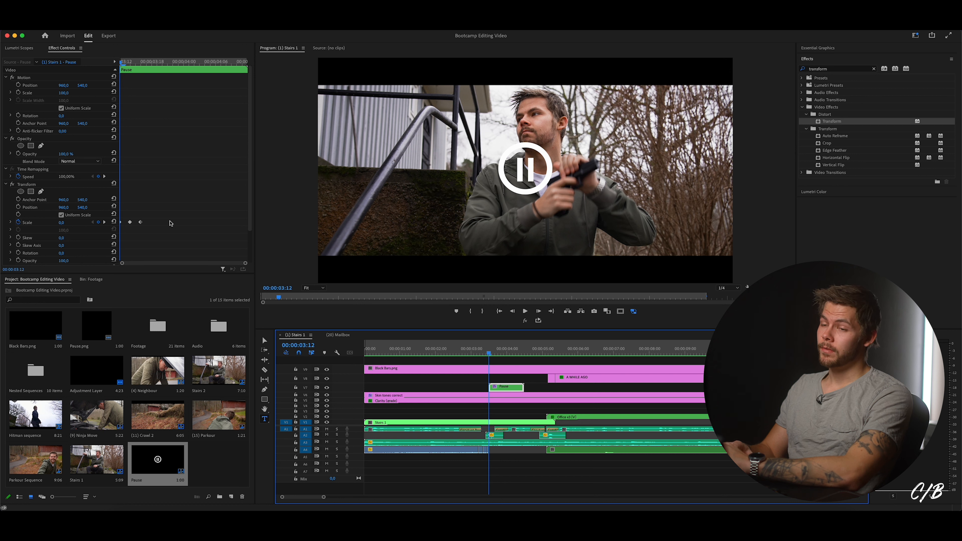
{"action": "key", "text": "Right"}
{"action": "left_click", "coordinate": [158, 209]}
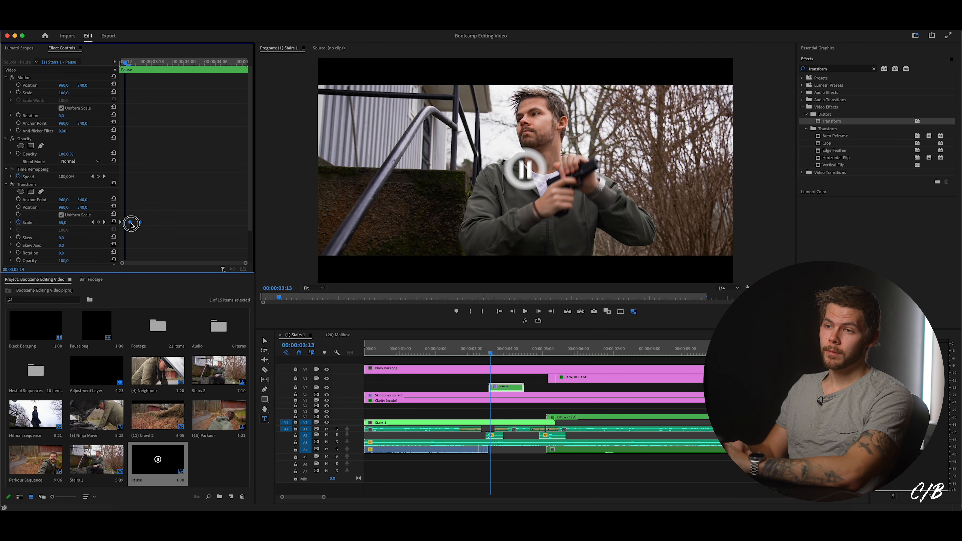
{"action": "left_click_drag", "start_coordinate": [135, 225], "coordinate": [132, 226]}
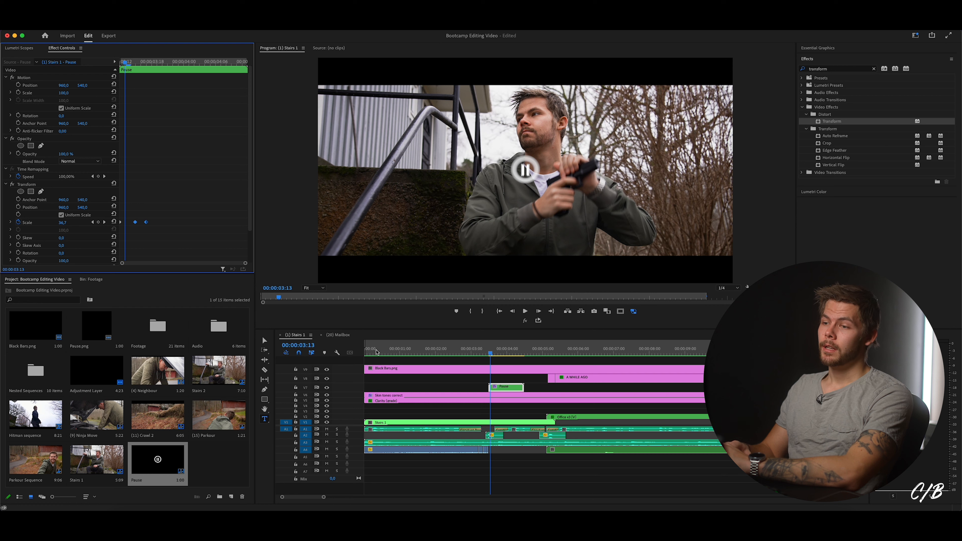
Trim the first frame off the nested Pause clip and move the clip back to start at 00:00:03:12.
{"action": "left_click", "coordinate": [486, 385]}
{"action": "left_click_drag", "start_coordinate": [487, 385], "coordinate": [498, 387]}
{"action": "key", "text": "Left"}
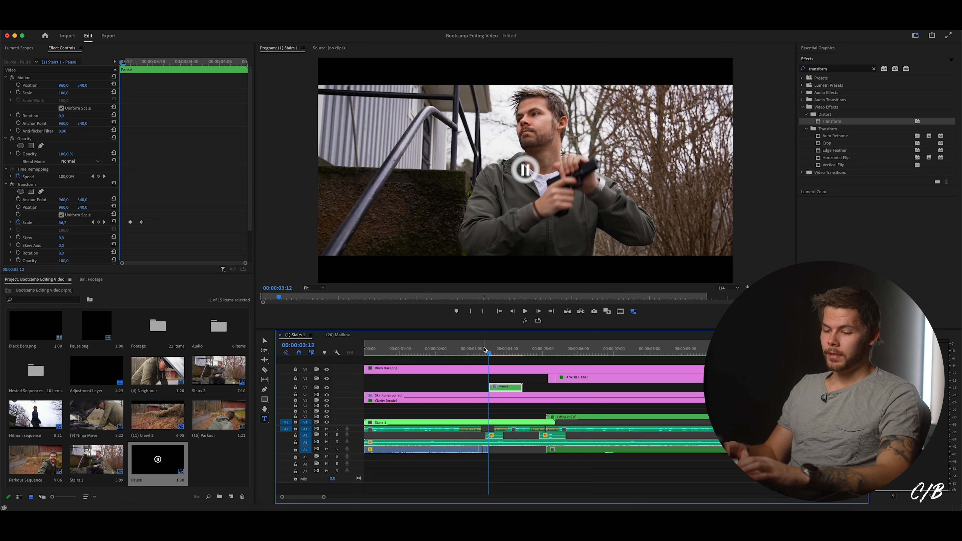
Render the preview and play back the pause icon's pop-in from about 00:00:03:00.
{"action": "key", "text": "Return"}
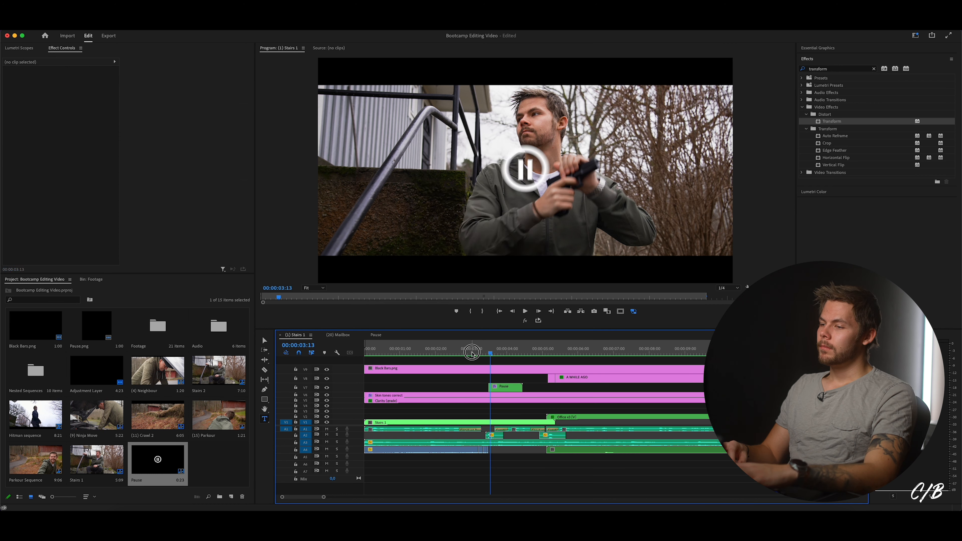
{"action": "left_click", "coordinate": [471, 350]}
{"action": "key", "text": "space"}
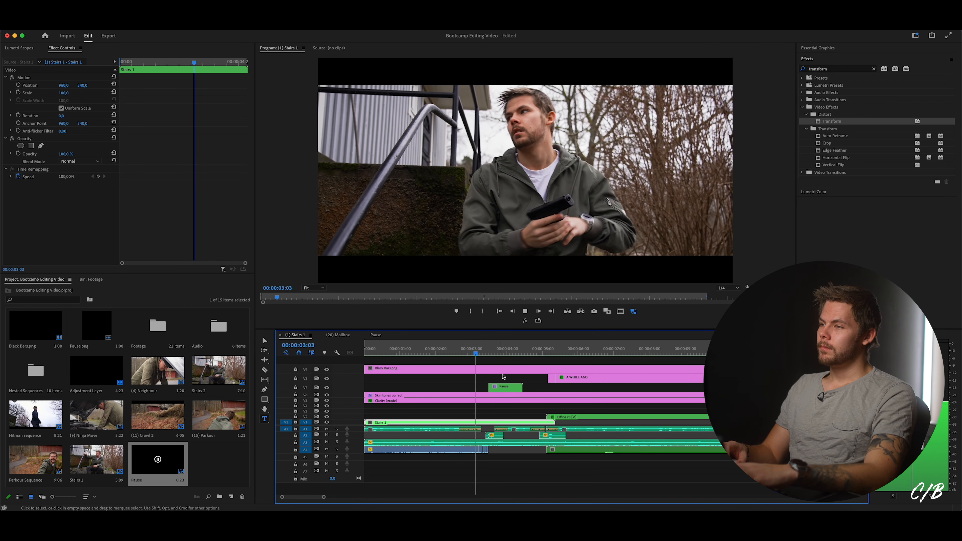
{"action": "key", "text": "space"}
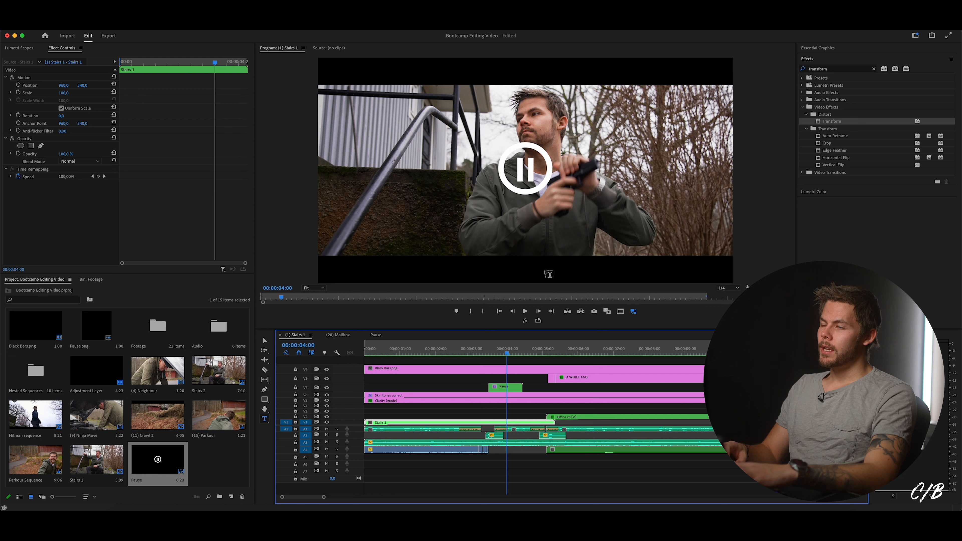
Extend Pause.png inside the Pause nested sequence and lengthen the nested clip in Stairs 1 to end at 00:00:05:03.
{"action": "double_click", "coordinate": [508, 391]}
{"action": "left_click_drag", "start_coordinate": [402, 367], "coordinate": [660, 366]}
{"action": "left_click", "coordinate": [294, 335]}
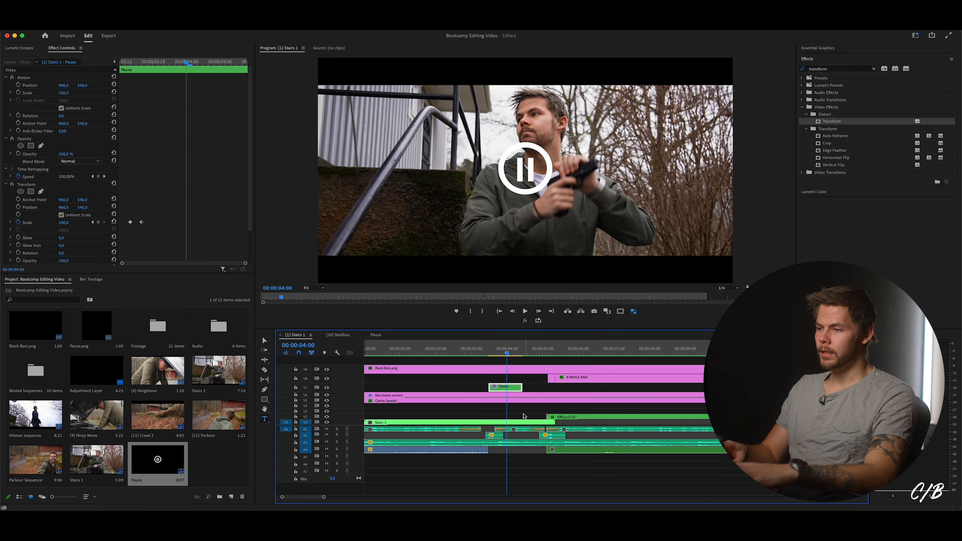
{"action": "left_click_drag", "start_coordinate": [524, 388], "coordinate": [547, 388]}
Render the preview and check frame by frame how the pause icon leaves at the transition to the office shot.
{"action": "left_click", "coordinate": [545, 347]}
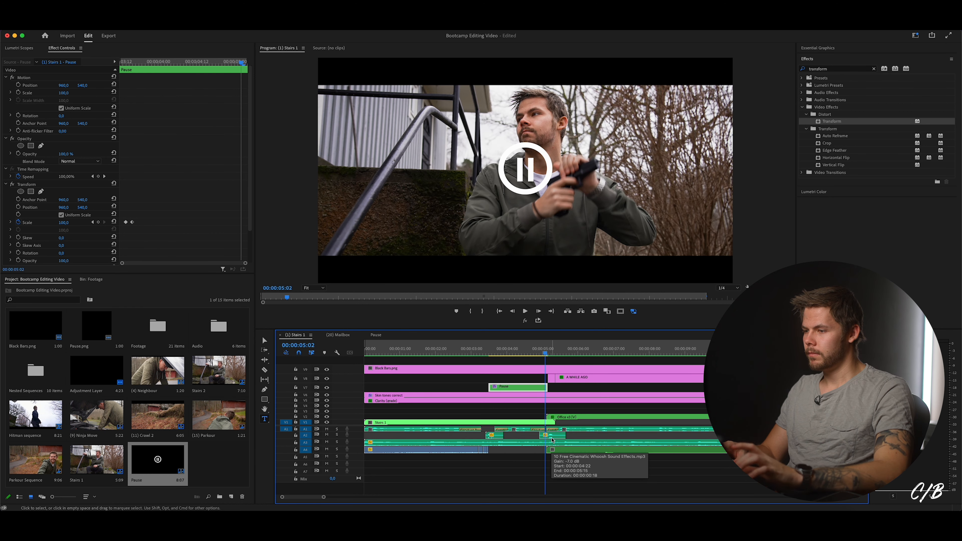
{"action": "key", "text": "Return"}
{"action": "left_click", "coordinate": [543, 351]}
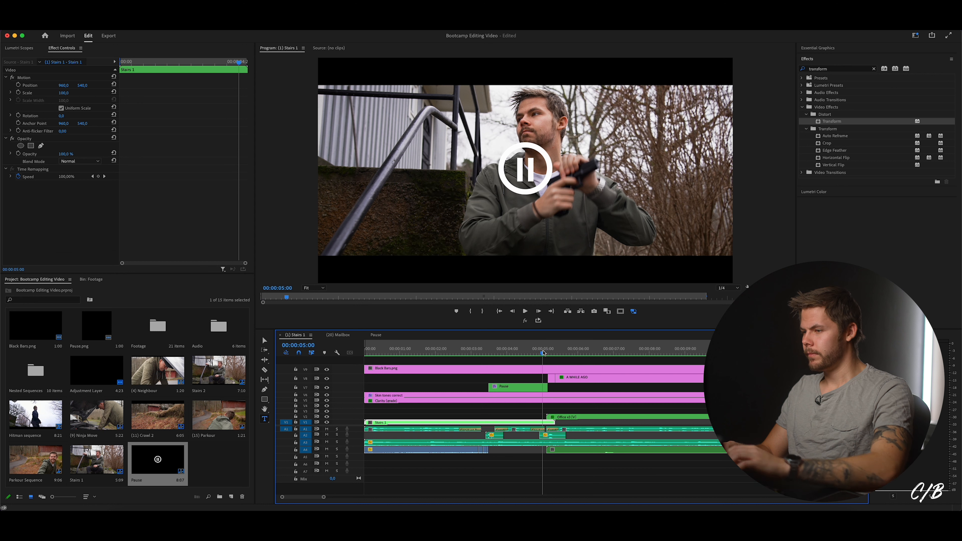
{"action": "key", "text": "Right"}
{"action": "key", "text": "Right"}
{"action": "key", "text": "Right"}
{"action": "key", "text": "Right"}
{"action": "key", "text": "Left"}
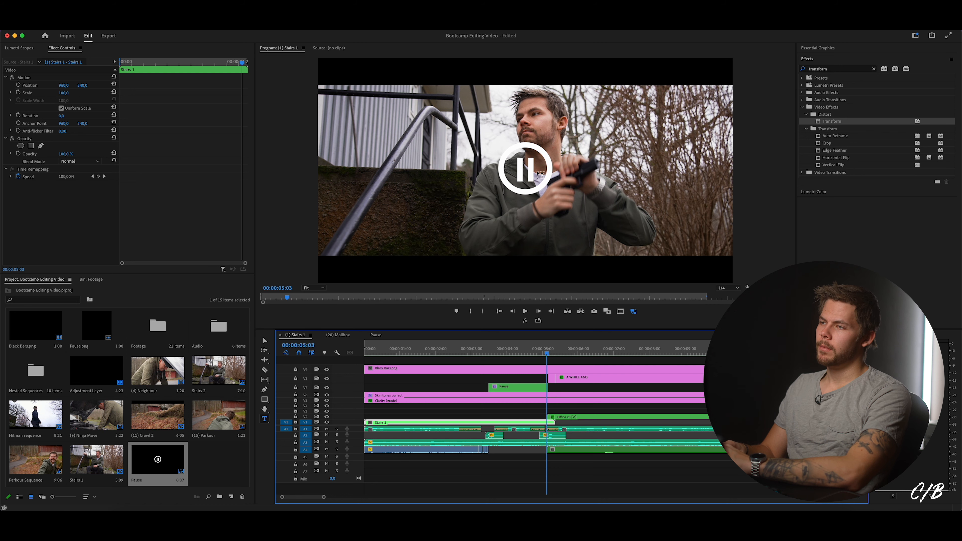
{"action": "key", "text": "Right"}
{"action": "key", "text": "Right"}
{"action": "key", "text": "Right"}
{"action": "key", "text": "Right"}
{"action": "key", "text": "Right"}
{"action": "key", "text": "Right"}
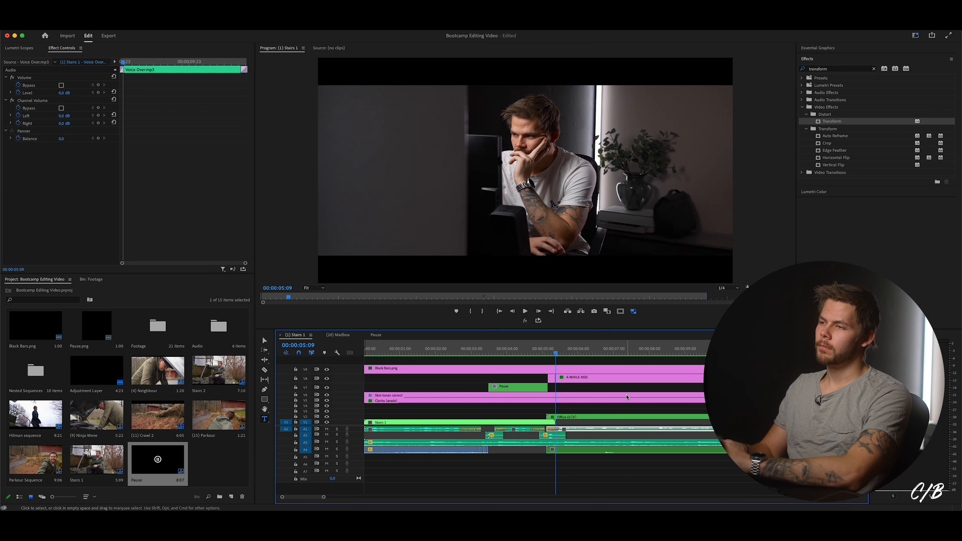
{"action": "key", "text": "Left"}
{"action": "key", "text": "Left"}
{"action": "key", "text": "Left"}
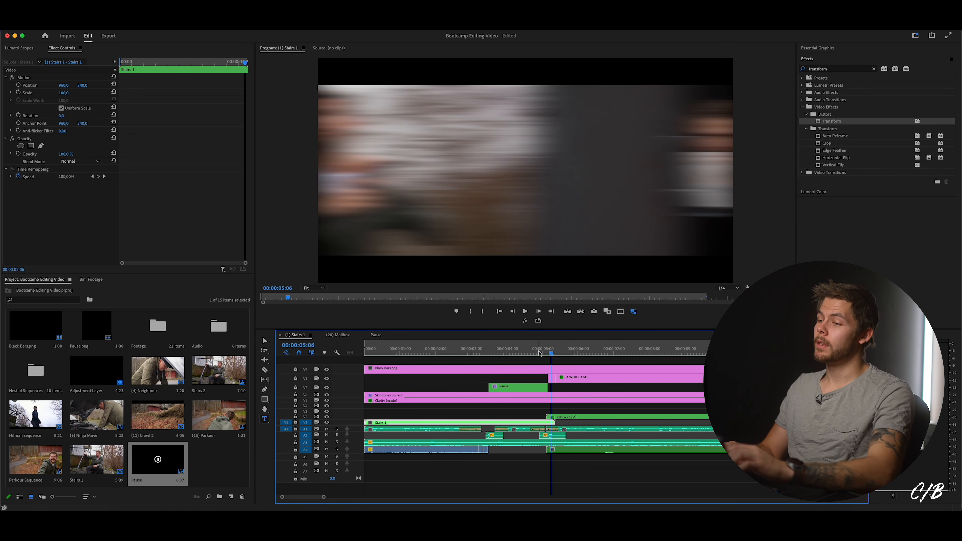
Play back the sequence from just before the Pause clip through to the A WHILE AGO title.
{"action": "left_click", "coordinate": [480, 352]}
{"action": "key", "text": "space"}
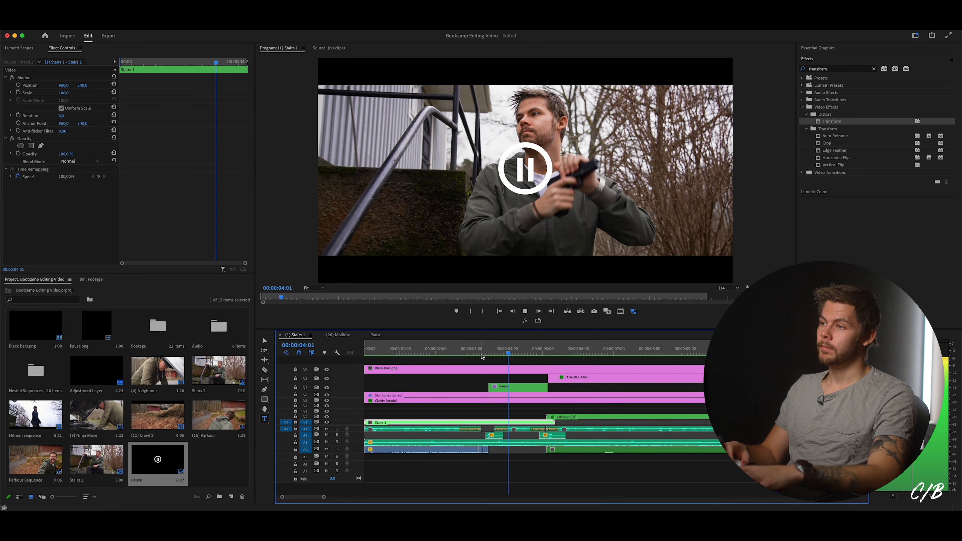
{"action": "key", "text": "space"}
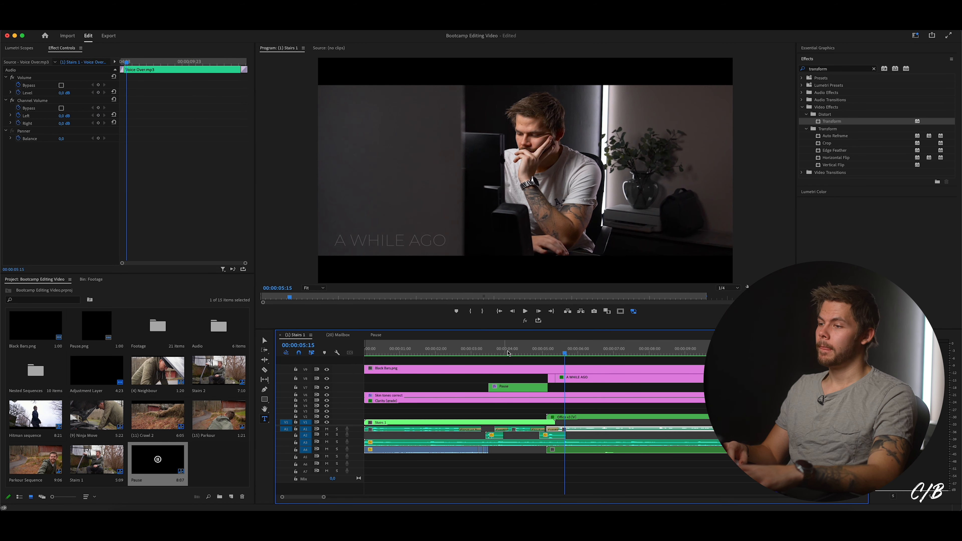
Find the Drop Shadow effect, apply it to the nested Pause clip and show its settings.
{"action": "left_click", "coordinate": [517, 352]}
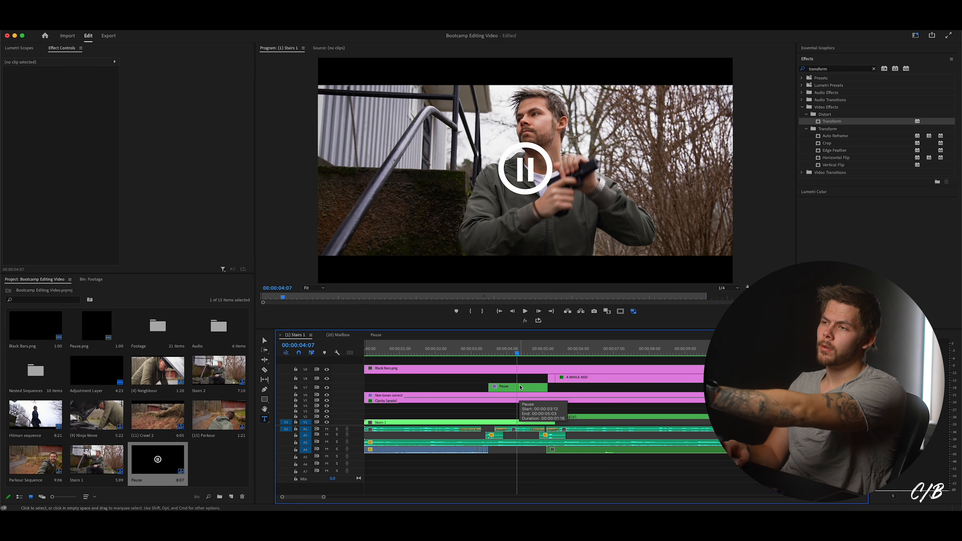
{"action": "left_click", "coordinate": [874, 68]}
{"action": "type", "text": "drop sh"}
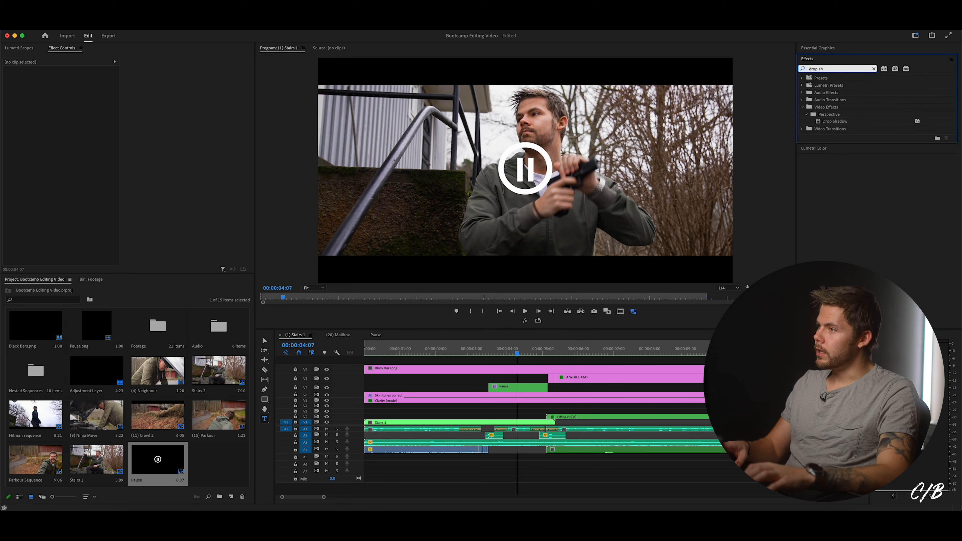
{"action": "left_click", "coordinate": [841, 122]}
{"action": "left_click_drag", "start_coordinate": [584, 331], "coordinate": [515, 387]}
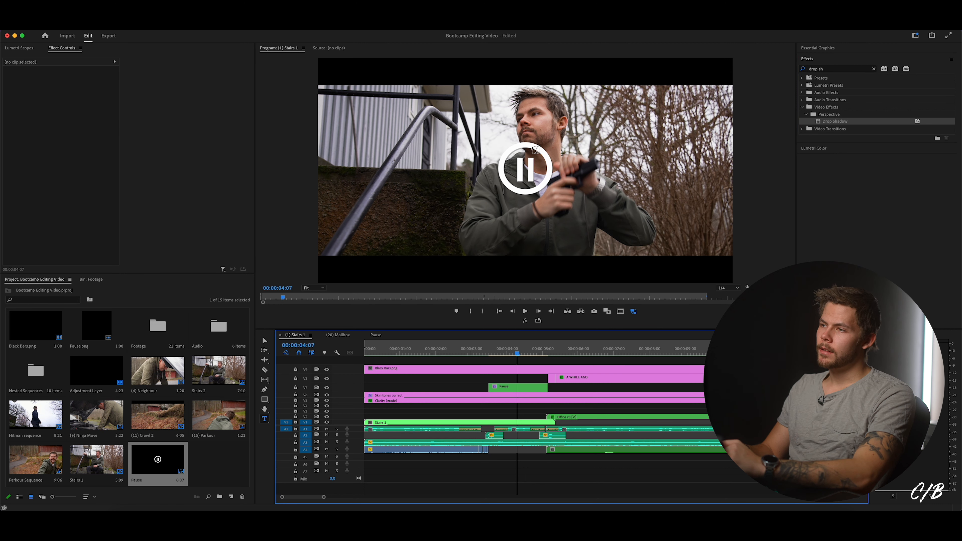
{"action": "left_click", "coordinate": [523, 390]}
{"action": "left_click_drag", "start_coordinate": [249, 159], "coordinate": [246, 228]}
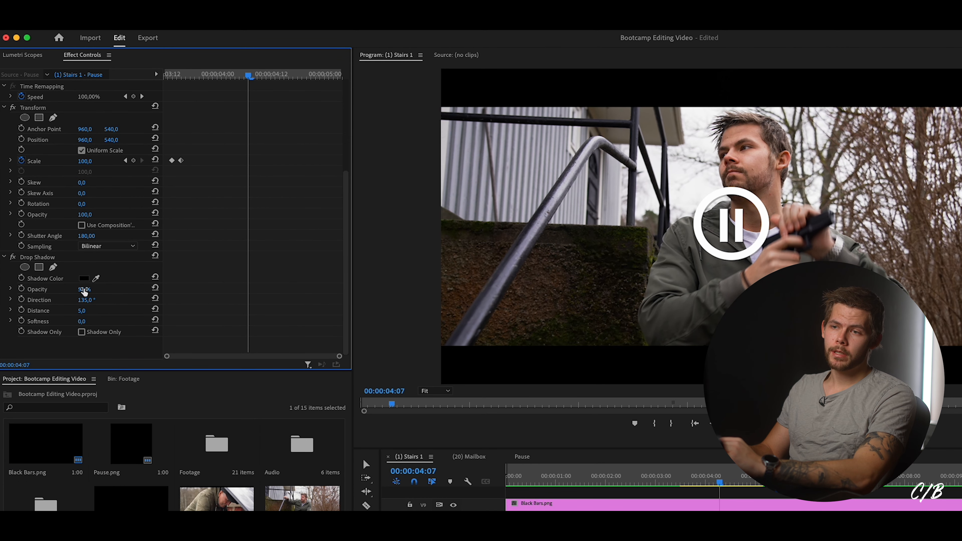
Try the Pause clip's drop shadow with opacity 98%, softness 40 and distance 4.
{"action": "left_click_drag", "start_coordinate": [84, 289], "coordinate": [507, 283]}
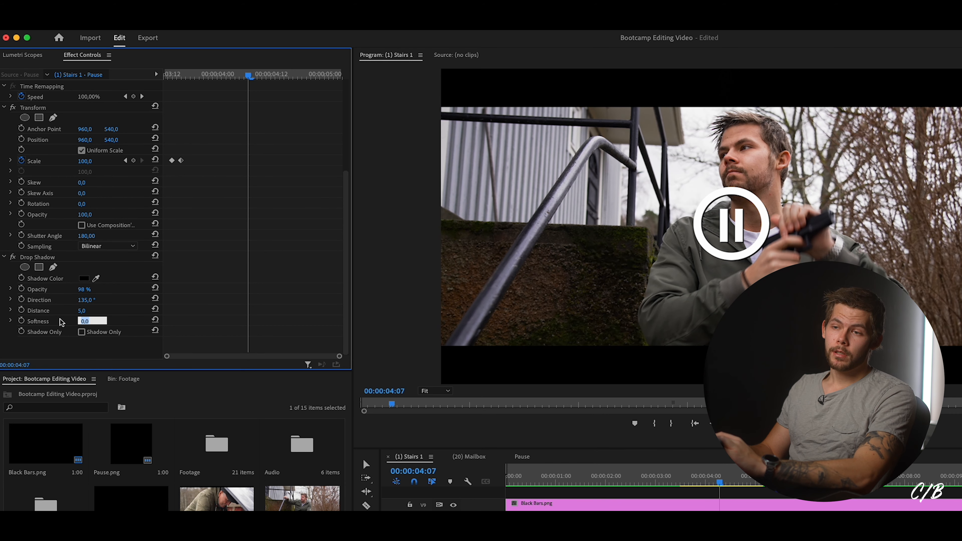
{"action": "type", "text": "40"}
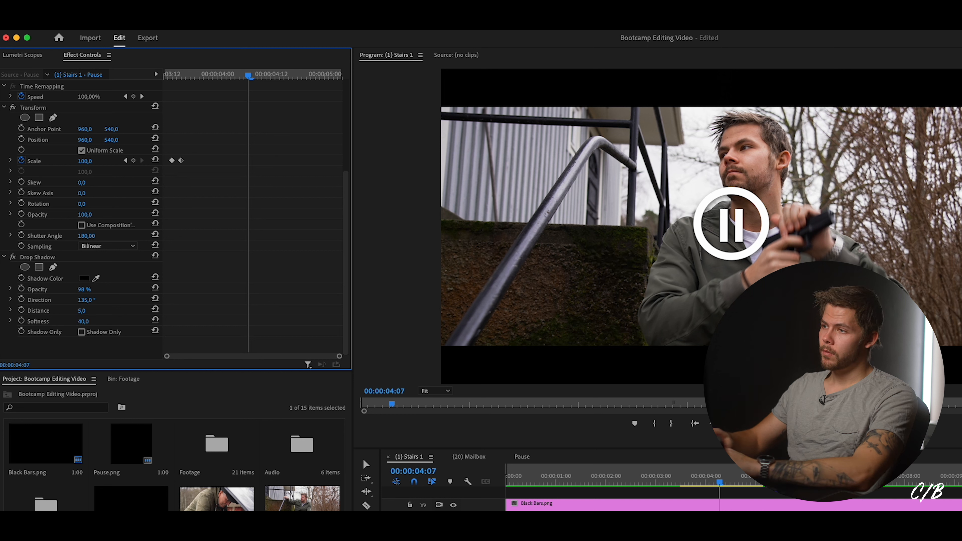
{"action": "key", "text": "Return"}
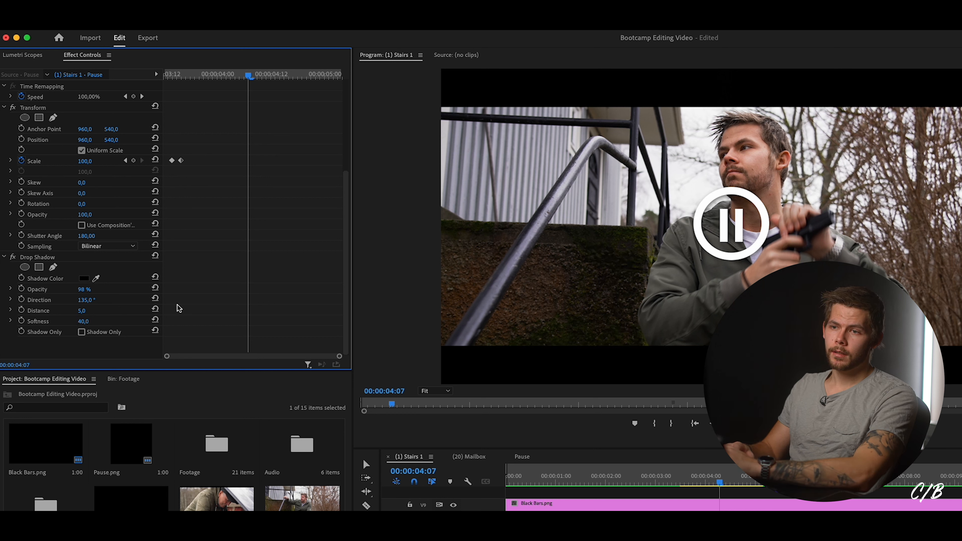
{"action": "mouse_move", "coordinate": [91, 310]}
{"action": "left_mouse_down"}
{"action": "mouse_move", "coordinate": [242, 310]}
{"action": "mouse_move", "coordinate": [86, 311]}
{"action": "left_mouse_up"}
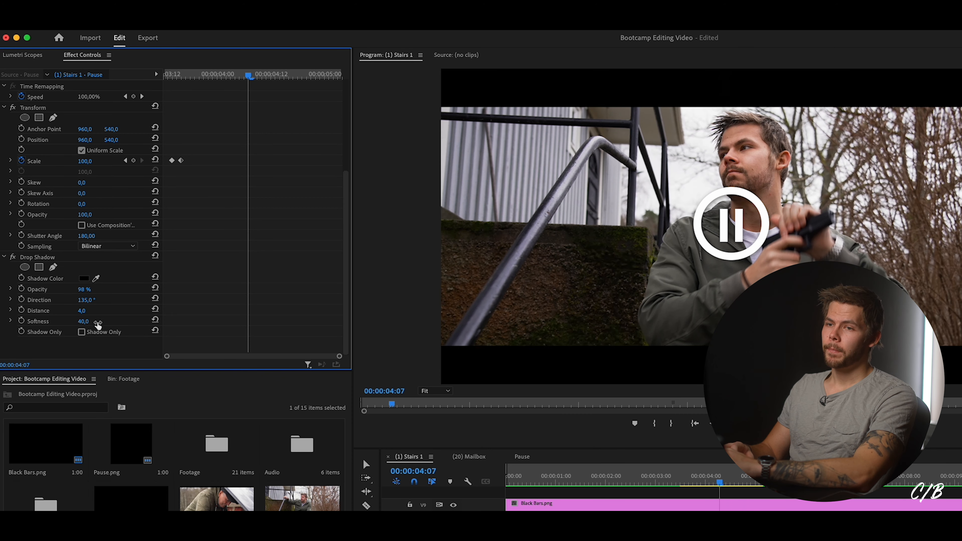
Undo the drop shadow's distance and softness changes and set its opacity to 50%.
{"action": "key", "text": "super+z"}
{"action": "key", "text": "super+shift+z"}
{"action": "key", "text": "super+z"}
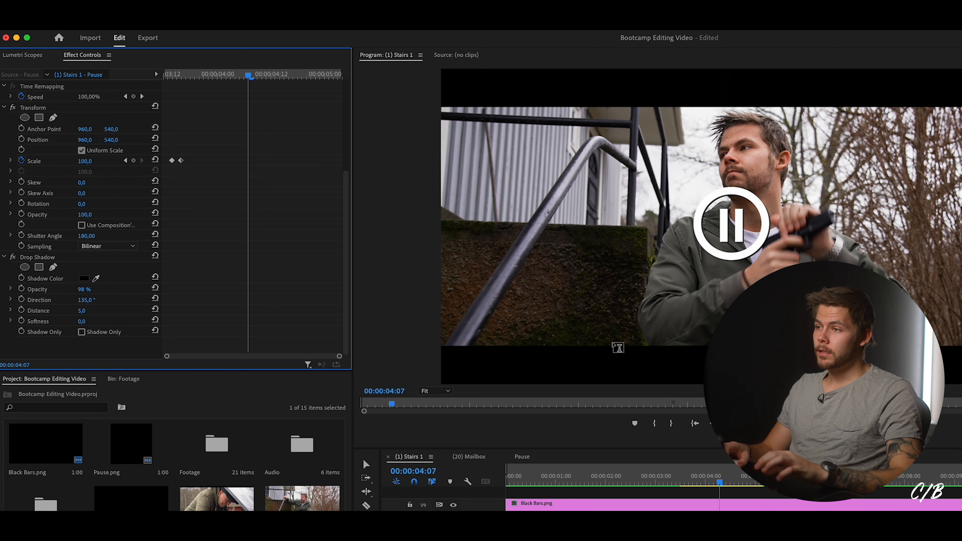
{"action": "left_click", "coordinate": [84, 289]}
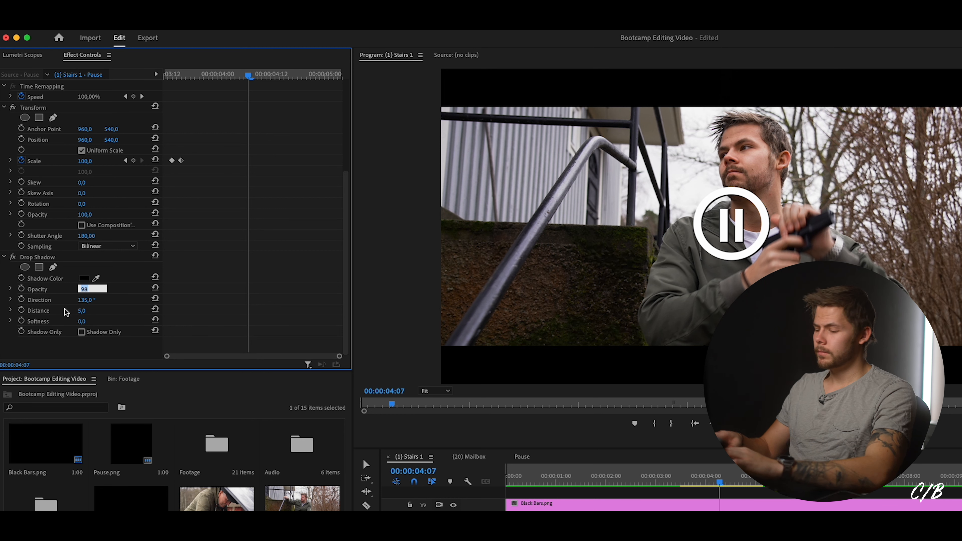
{"action": "type", "text": "50"}
{"action": "key", "text": "Return"}
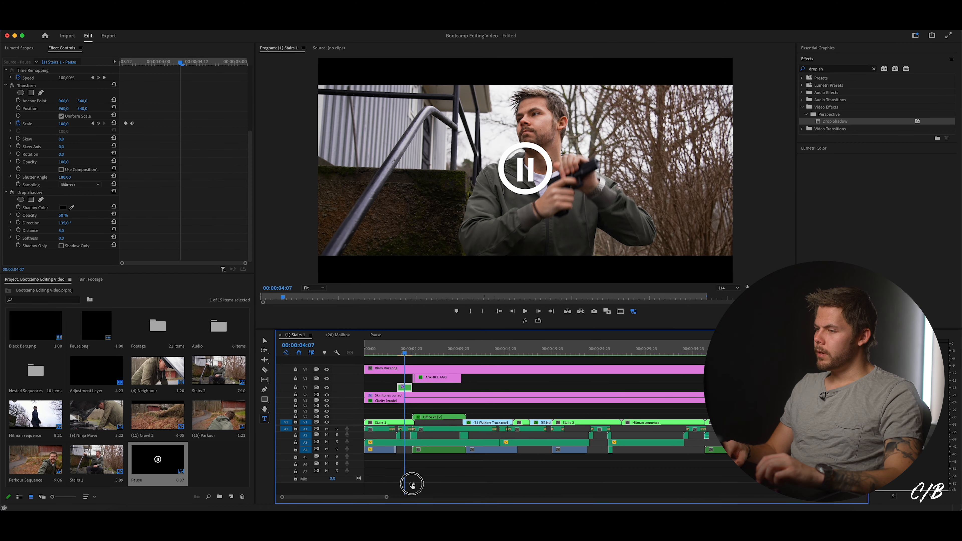
Duplicate the nested Pause clip on its own track to start at about 00:00:24 over the second stairs shot.
{"action": "left_click_drag", "start_coordinate": [412, 484], "coordinate": [418, 482]}
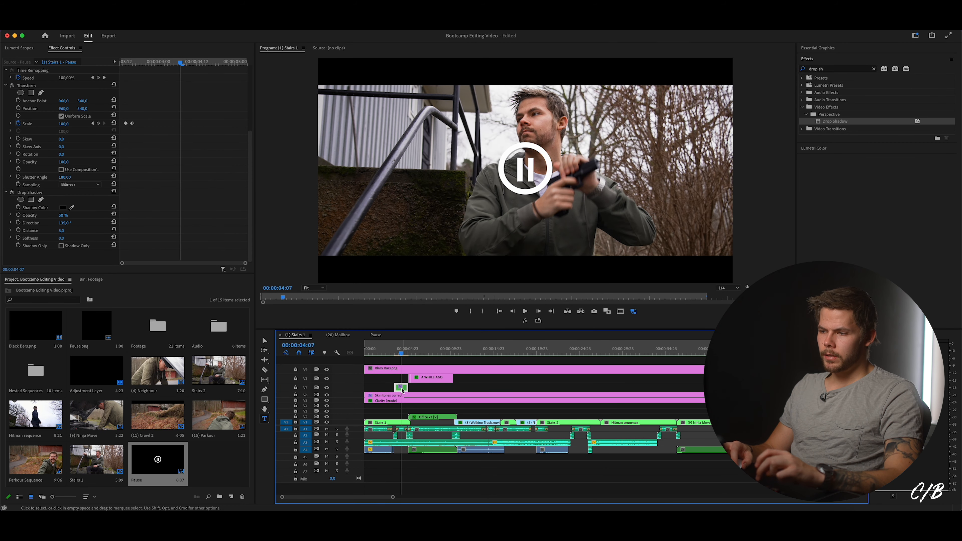
{"action": "left_click_drag", "start_coordinate": [402, 391], "coordinate": [578, 384]}
{"action": "left_click", "coordinate": [571, 348]}
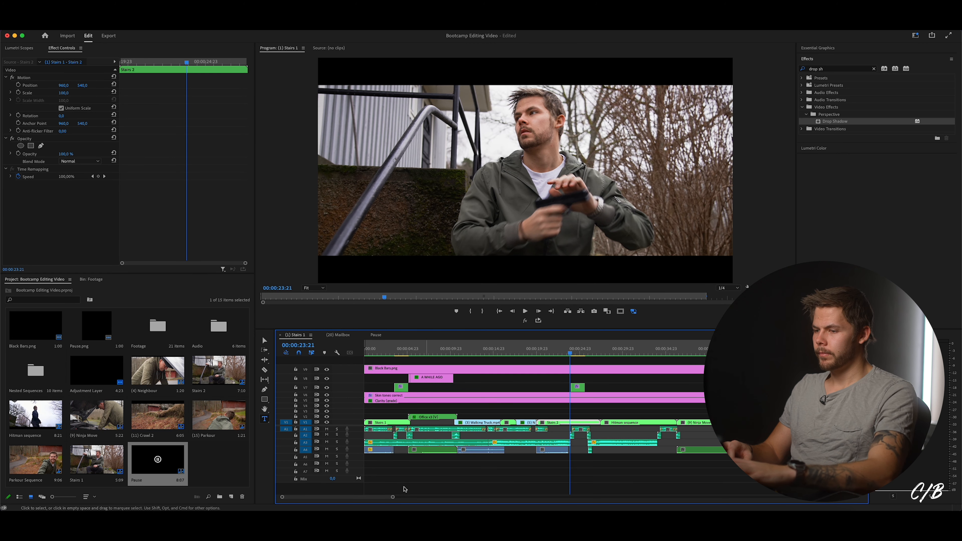
Render and play the second stairs shot from 00:00:23:17 to check the pause icon's pop-in.
{"action": "left_click_drag", "start_coordinate": [393, 496], "coordinate": [331, 489]}
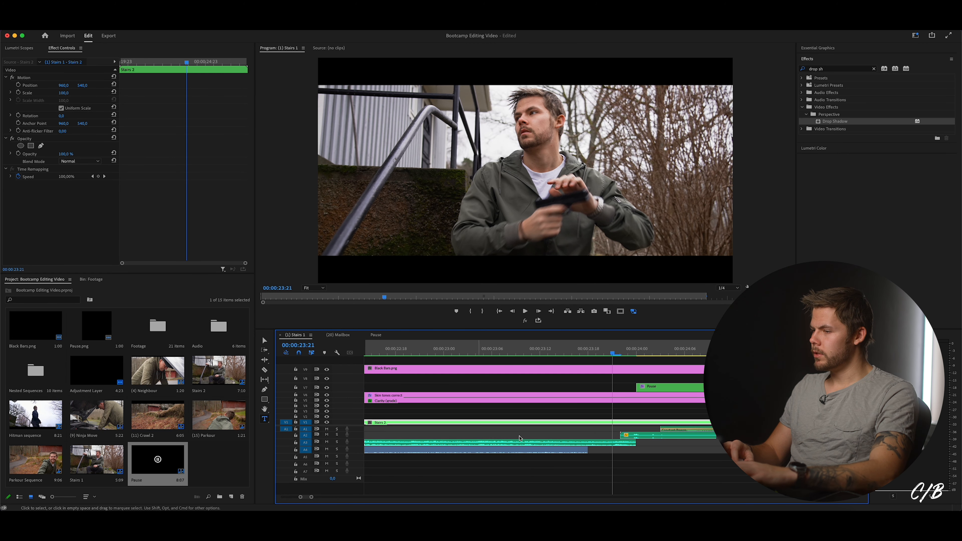
{"action": "key", "text": "Down"}
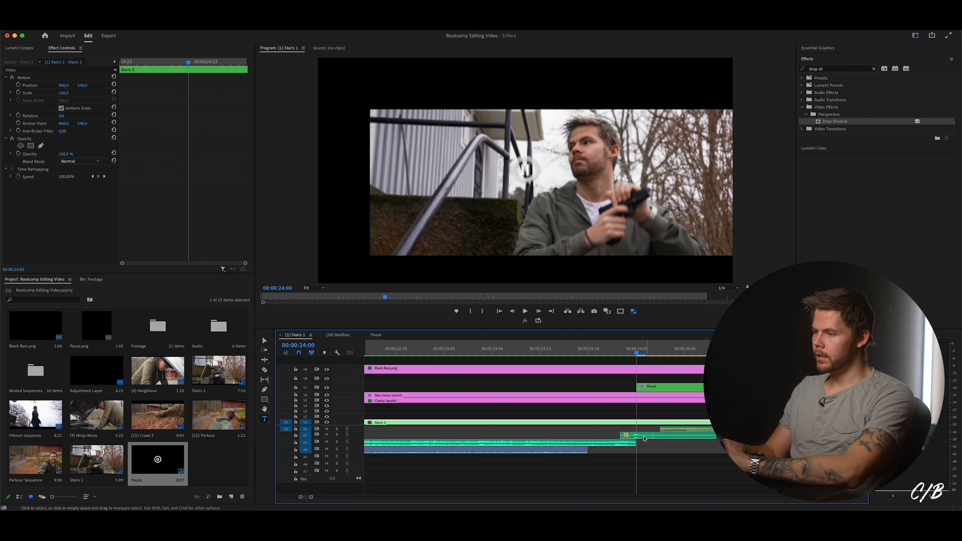
{"action": "left_click", "coordinate": [655, 390]}
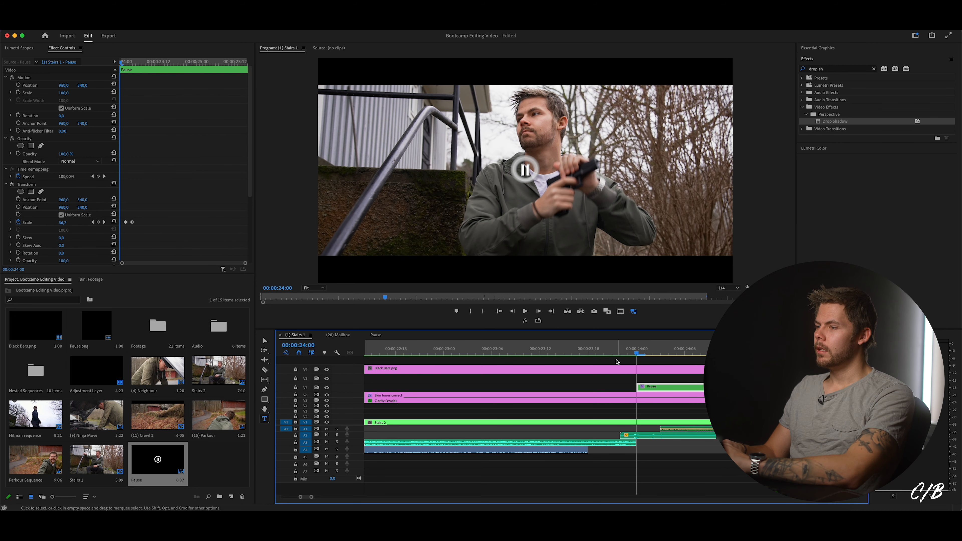
{"action": "left_click", "coordinate": [580, 353]}
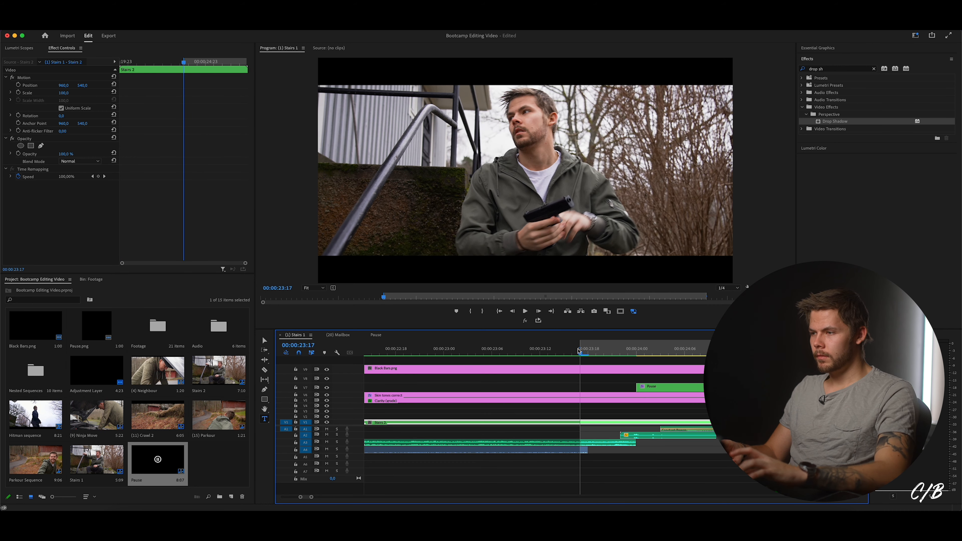
{"action": "key", "text": "Return"}
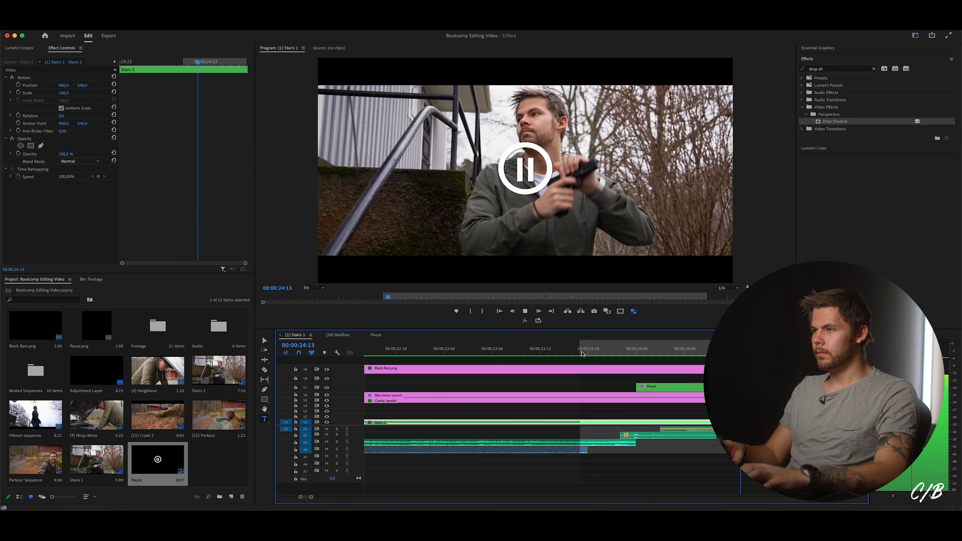
{"action": "key", "text": "space"}
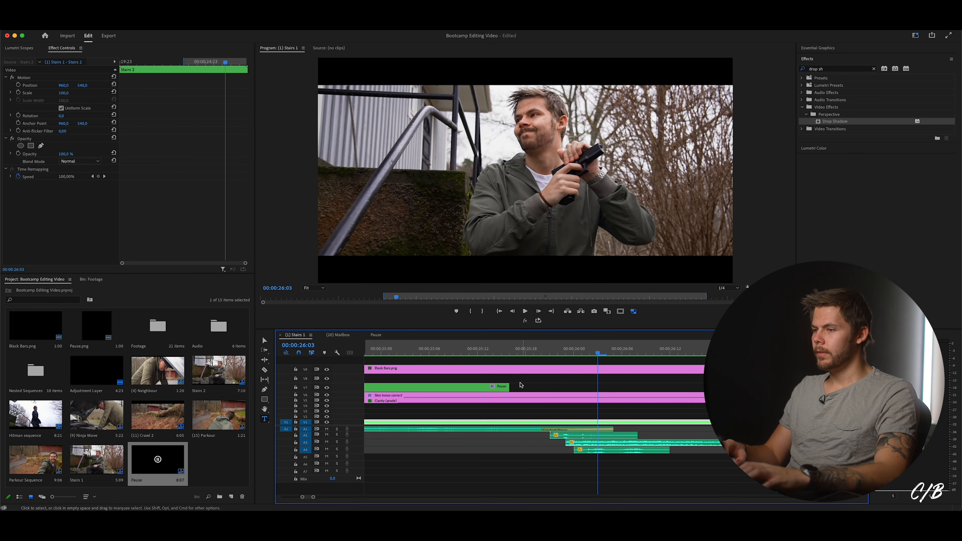
Extend the second Pause clip's end to 00:00:25:23 and render a playback of the change.
{"action": "left_click_drag", "start_coordinate": [504, 385], "coordinate": [564, 386]}
{"action": "left_click", "coordinate": [564, 351]}
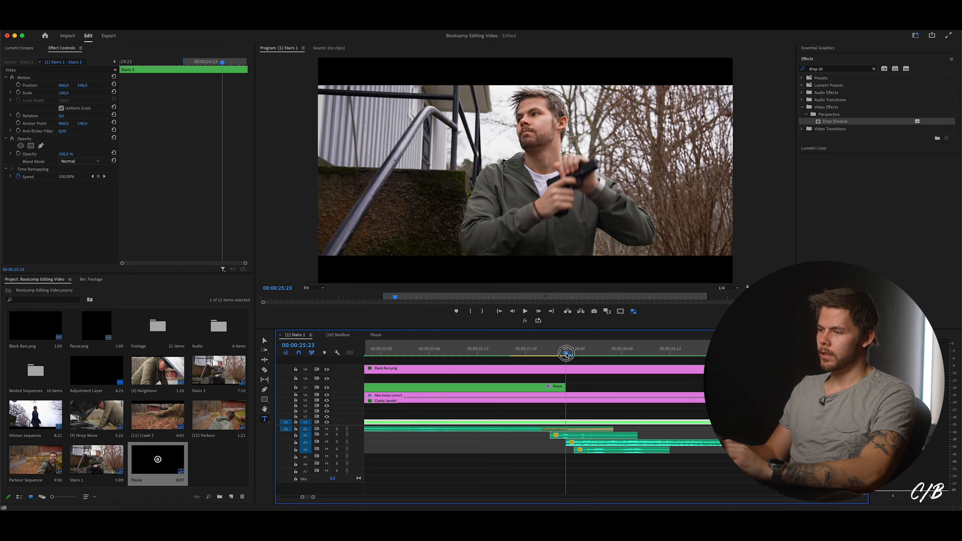
{"action": "key", "text": "Return"}
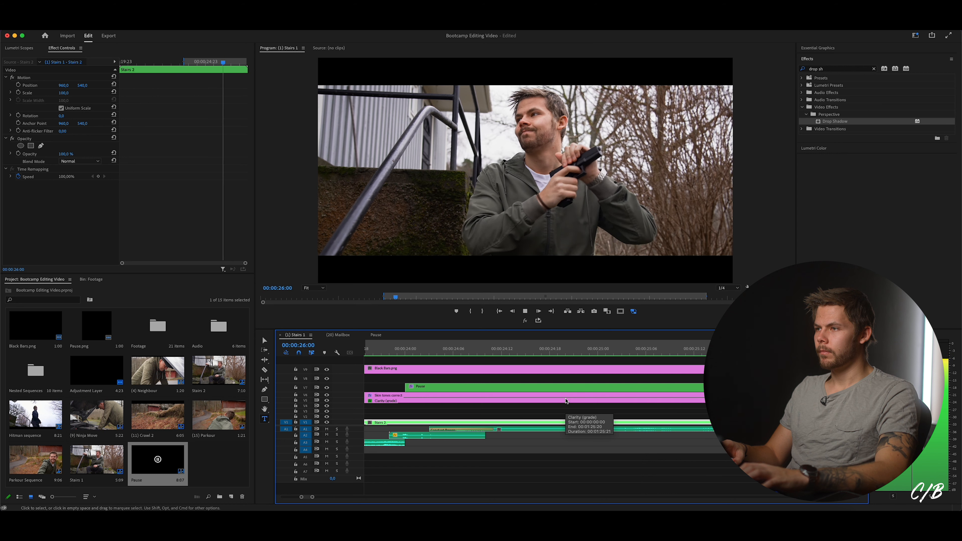
{"action": "key", "text": "space"}
Duplicate the Pause clip over the end of the Hitman sequence, starting at about 00:00:34, and play it back.
{"action": "left_click_drag", "start_coordinate": [313, 498], "coordinate": [377, 497]}
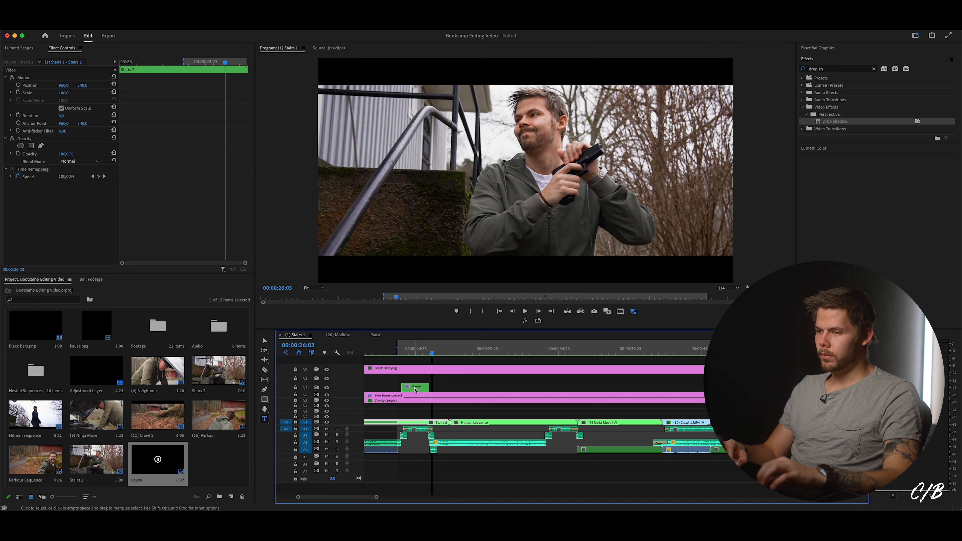
{"action": "left_click_drag", "start_coordinate": [415, 389], "coordinate": [692, 391]}
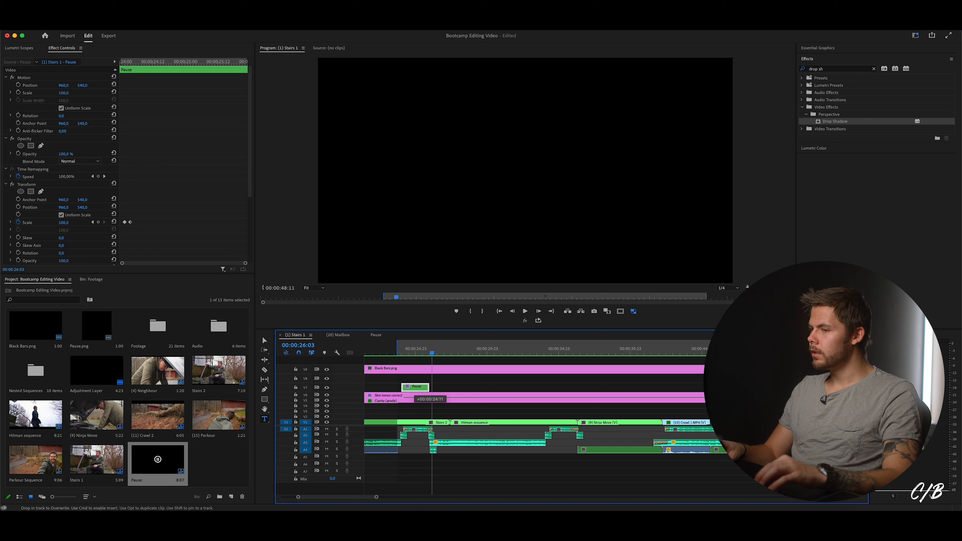
{"action": "left_click_drag", "start_coordinate": [700, 388], "coordinate": [560, 391]}
{"action": "left_click", "coordinate": [542, 348]}
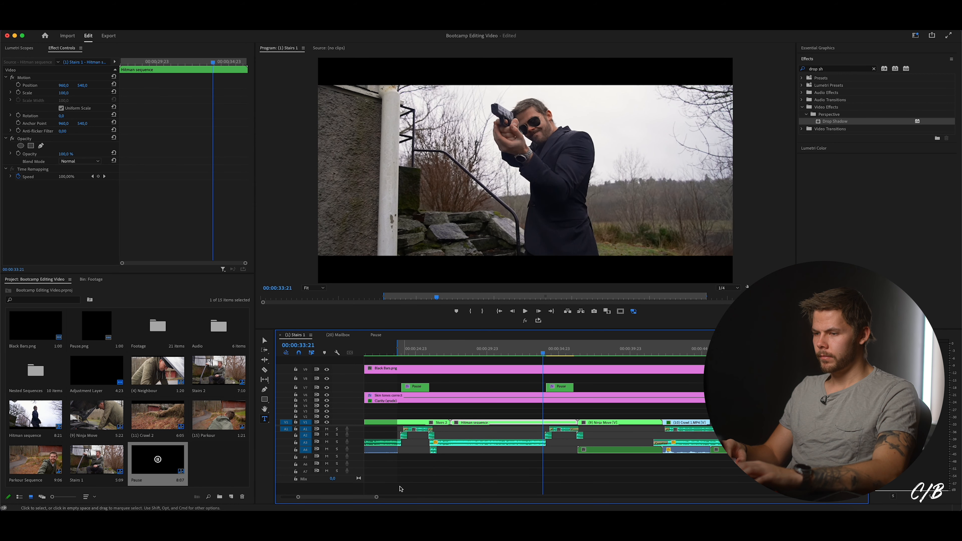
{"action": "left_click_drag", "start_coordinate": [376, 498], "coordinate": [328, 498]}
{"action": "key", "text": "space"}
{"action": "key", "text": "space"}
{"action": "key", "text": "space"}
{"action": "key", "text": "space"}
Extend the third Pause clip's end to the Hitman sequence's end and play the section.
{"action": "scroll", "coordinate": [676, 385], "scroll_direction": "right", "scroll_amount": 3}
{"action": "left_click_drag", "start_coordinate": [676, 385], "coordinate": [693, 385]}
{"action": "left_click", "coordinate": [498, 349]}
{"action": "key", "text": "space"}
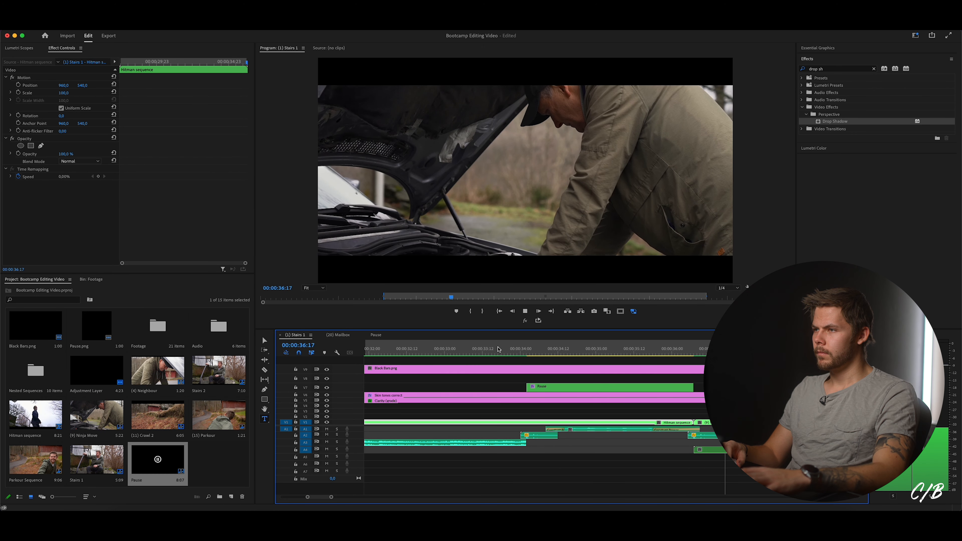
{"action": "key", "text": "space"}
{"action": "scroll", "coordinate": [527, 383], "scroll_direction": "right", "scroll_amount": 2}
Duplicate the Pause clip to 00:01:04:20 over the Parkour Sequence and extend its end to the end of that sequence.
{"action": "left_click_drag", "start_coordinate": [333, 497], "coordinate": [356, 497]}
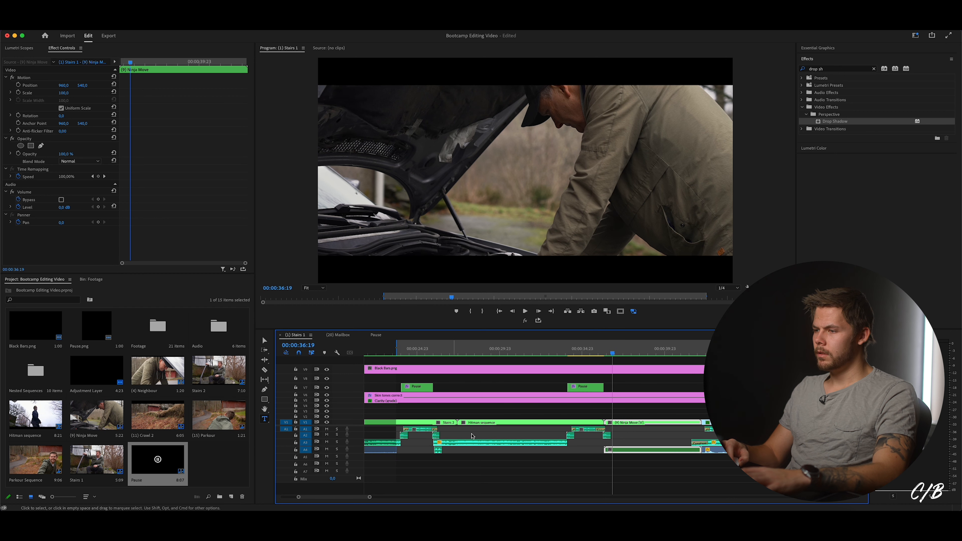
{"action": "scroll", "coordinate": [506, 413], "scroll_direction": "right", "scroll_amount": 4}
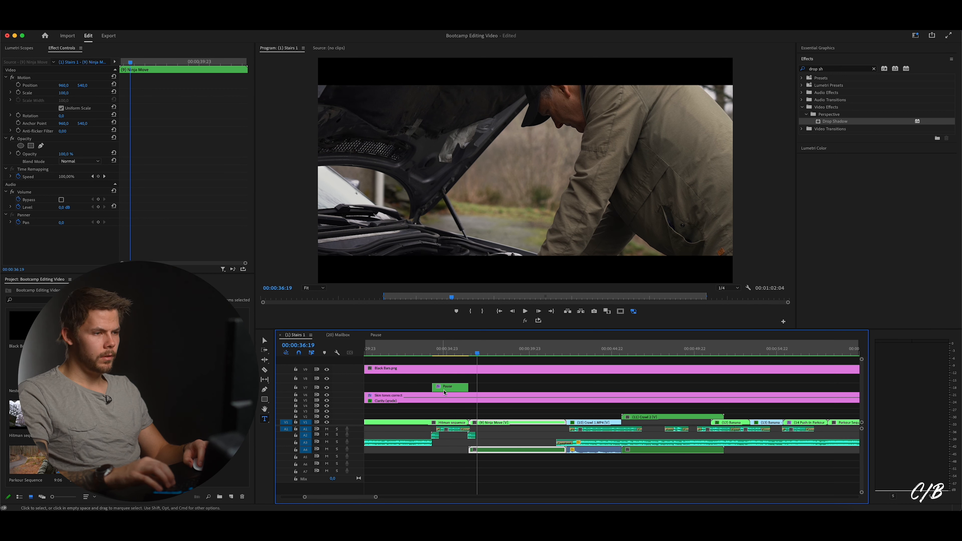
{"action": "left_click_drag", "start_coordinate": [446, 390], "coordinate": [798, 391]}
{"action": "left_click_drag", "start_coordinate": [383, 497], "coordinate": [350, 496]}
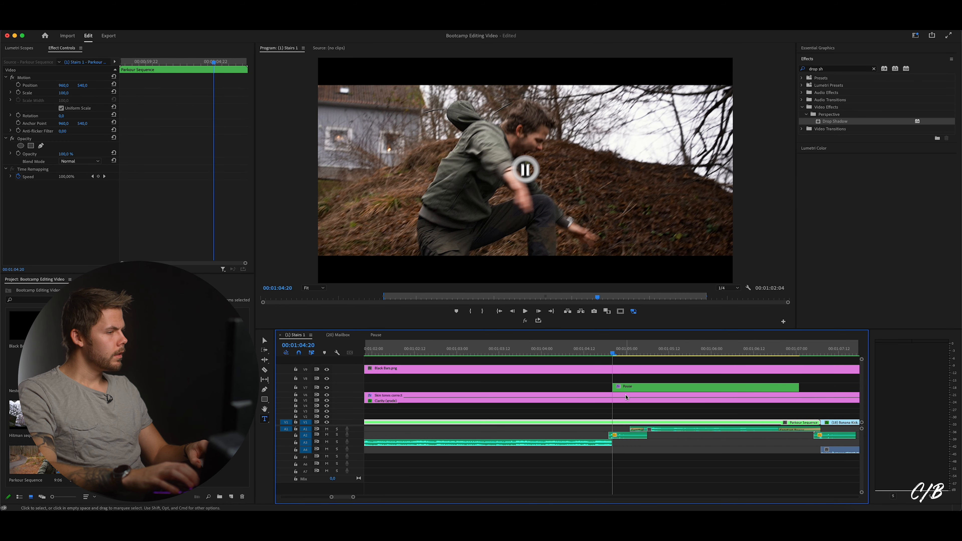
{"action": "scroll", "coordinate": [627, 397], "scroll_direction": "right", "scroll_amount": 3}
{"action": "left_click_drag", "start_coordinate": [696, 387], "coordinate": [719, 386]}
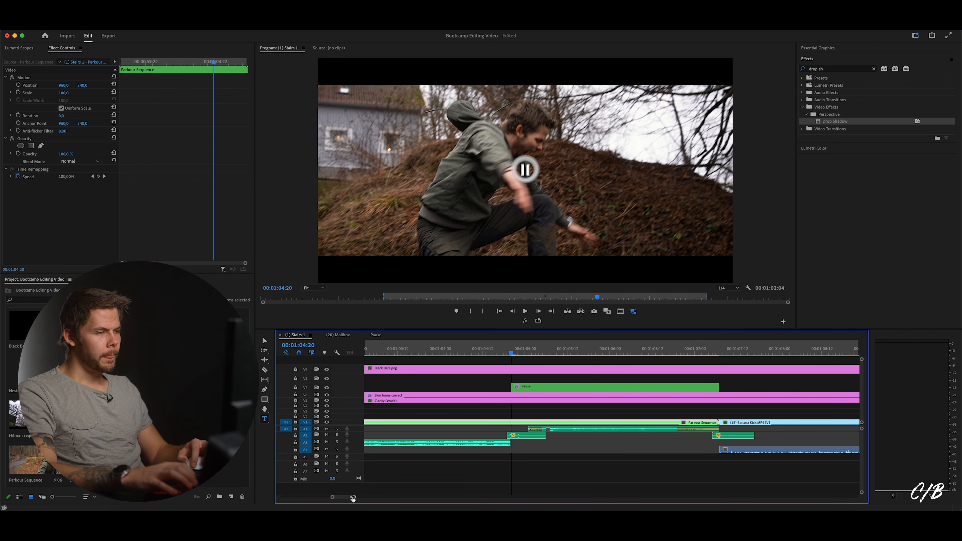
Set the scale of Pause.png to 20 inside the nested Pause sequence and return to Stairs 1.
{"action": "left_click_drag", "start_coordinate": [352, 498], "coordinate": [415, 497]}
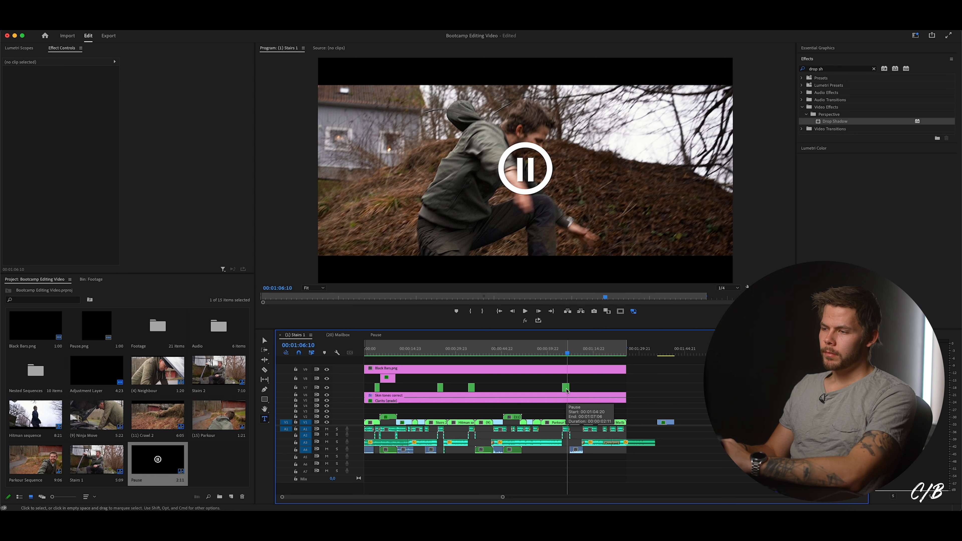
{"action": "double_click", "coordinate": [566, 387]}
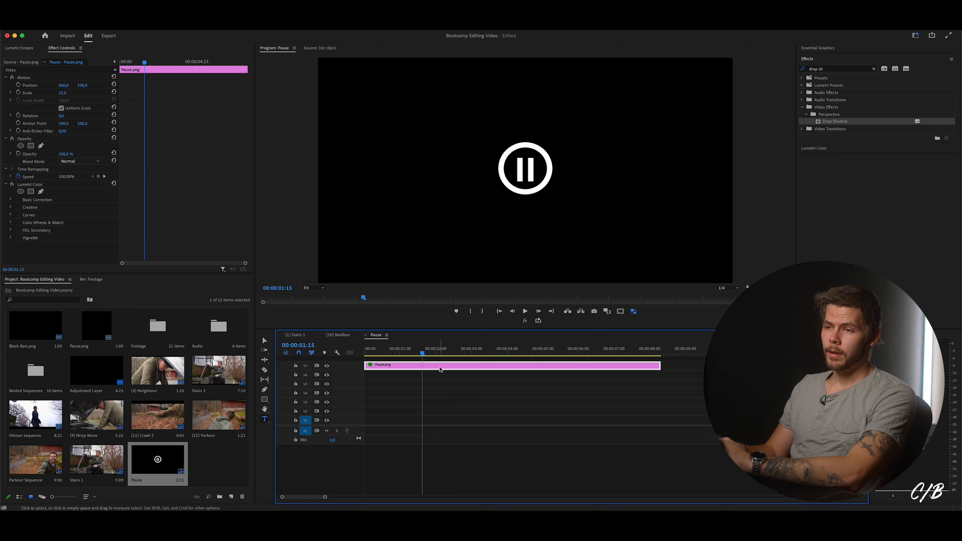
{"action": "left_click", "coordinate": [63, 93]}
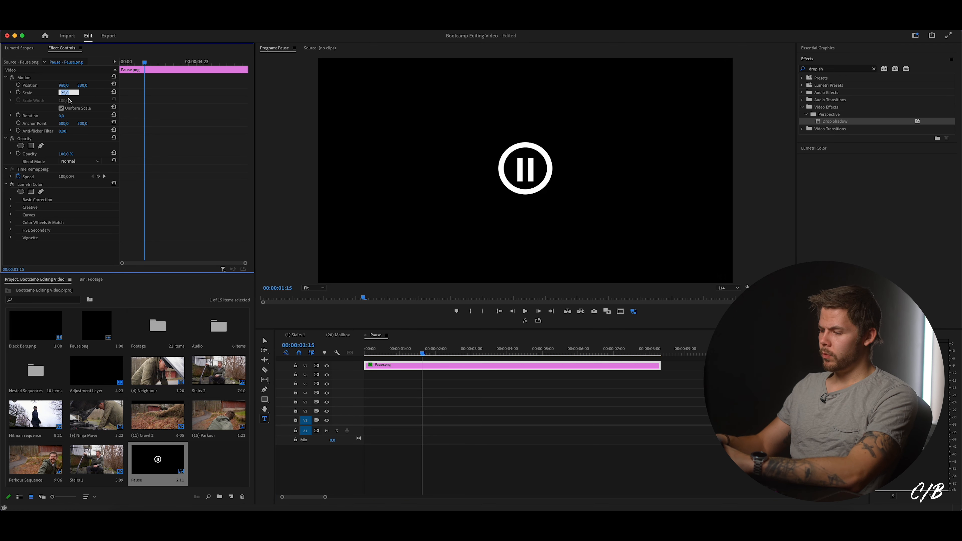
{"action": "type", "text": "20"}
{"action": "key", "text": "Return"}
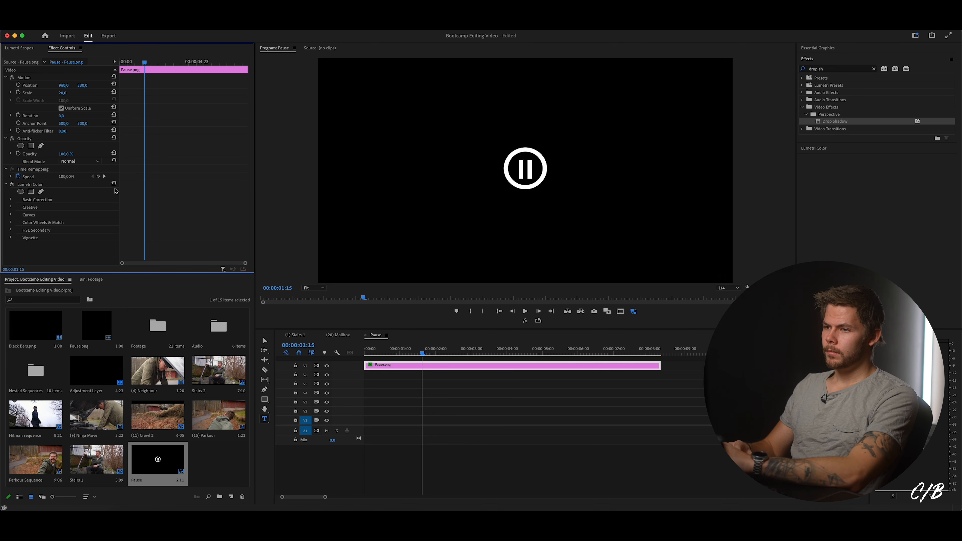
{"action": "left_click", "coordinate": [295, 335]}
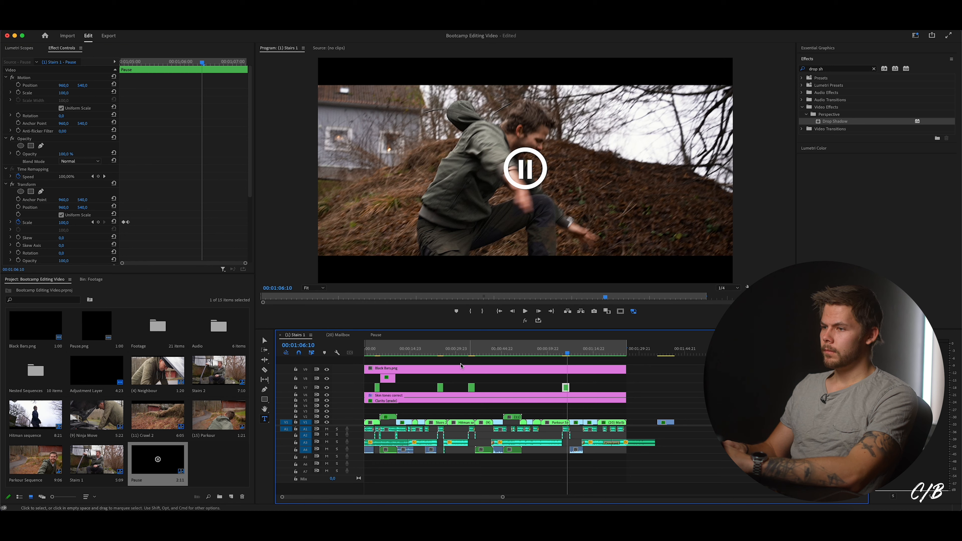
Render and play Stairs 1 from its start to check the icon and title, and scan ahead to the mailbox shot.
{"action": "left_click", "coordinate": [364, 354]}
{"action": "key", "text": "Return"}
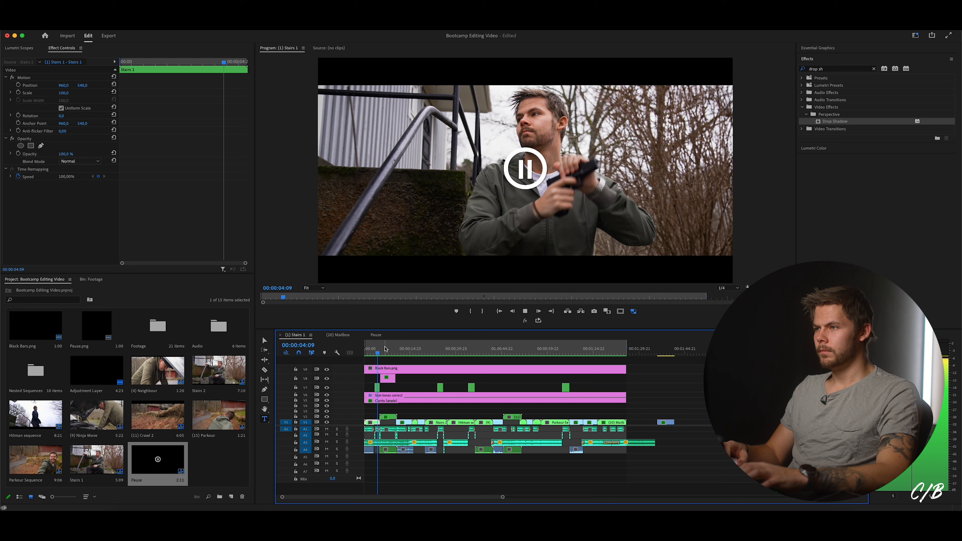
{"action": "key", "text": "space"}
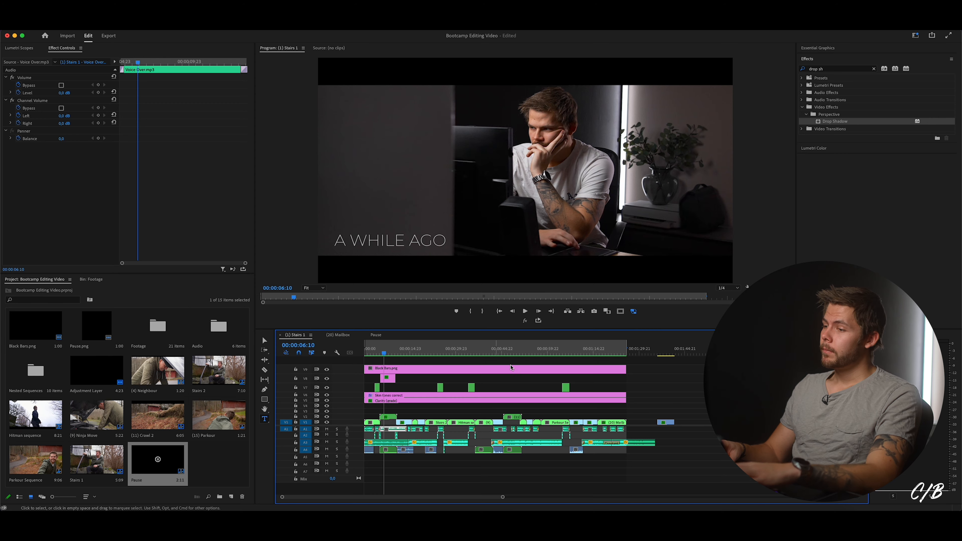
{"action": "left_click", "coordinate": [538, 353]}
{"action": "left_click_drag", "start_coordinate": [538, 354], "coordinate": [616, 357]}
{"action": "scroll", "coordinate": [537, 356], "scroll_direction": "right", "scroll_amount": 5}
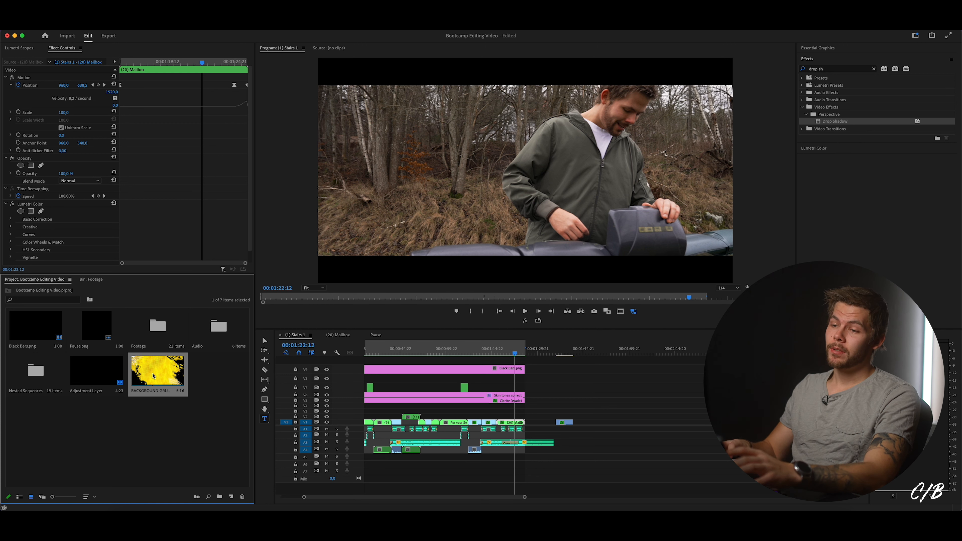
Create a new yellow color matte with color FFE500, keeping the name Color Matte.
{"action": "left_click", "coordinate": [203, 390]}
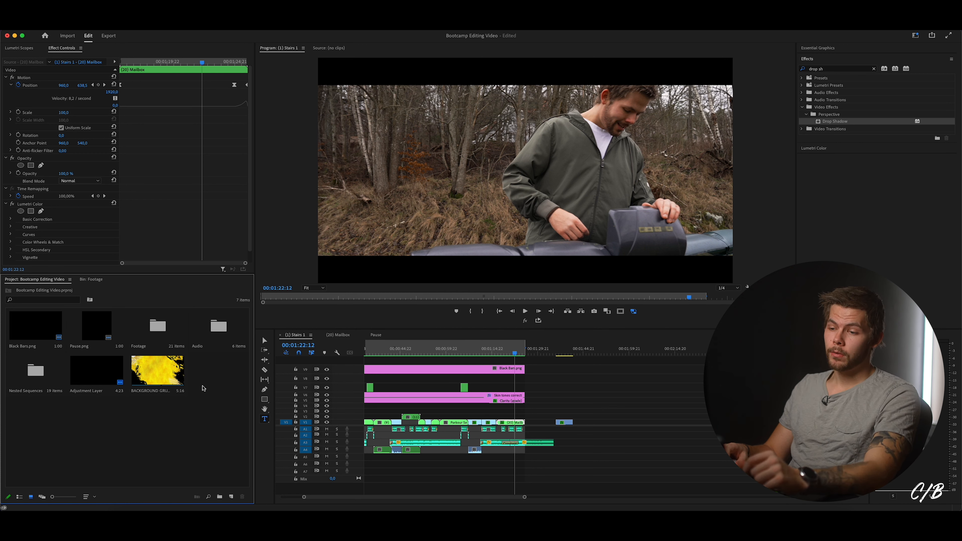
{"action": "right_click", "coordinate": [203, 387]}
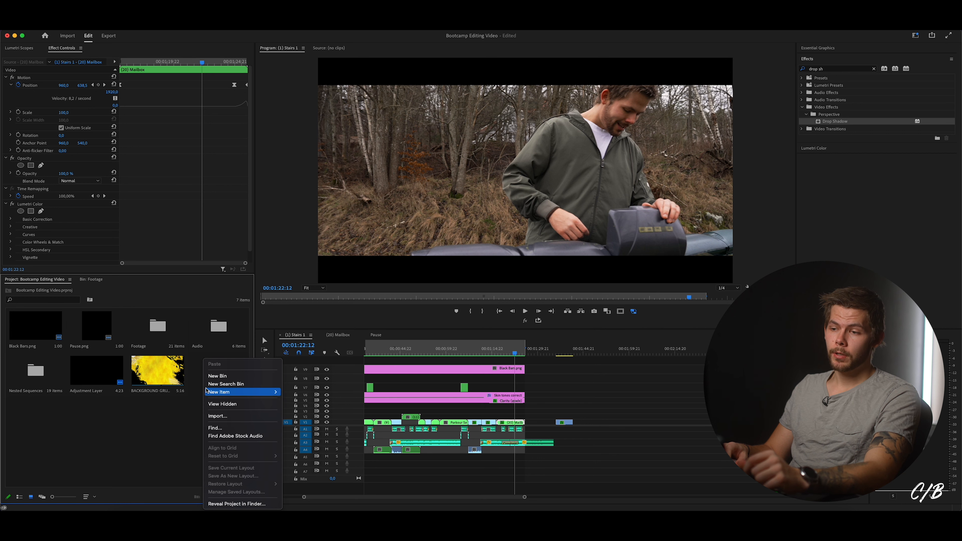
{"action": "mouse_move", "coordinate": [265, 392]}
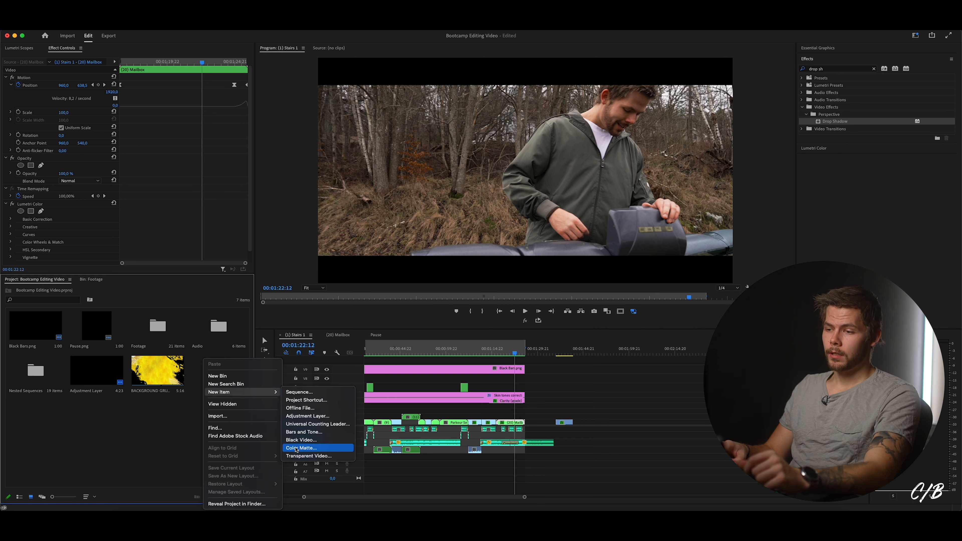
{"action": "left_click", "coordinate": [302, 448]}
{"action": "left_click", "coordinate": [527, 300]}
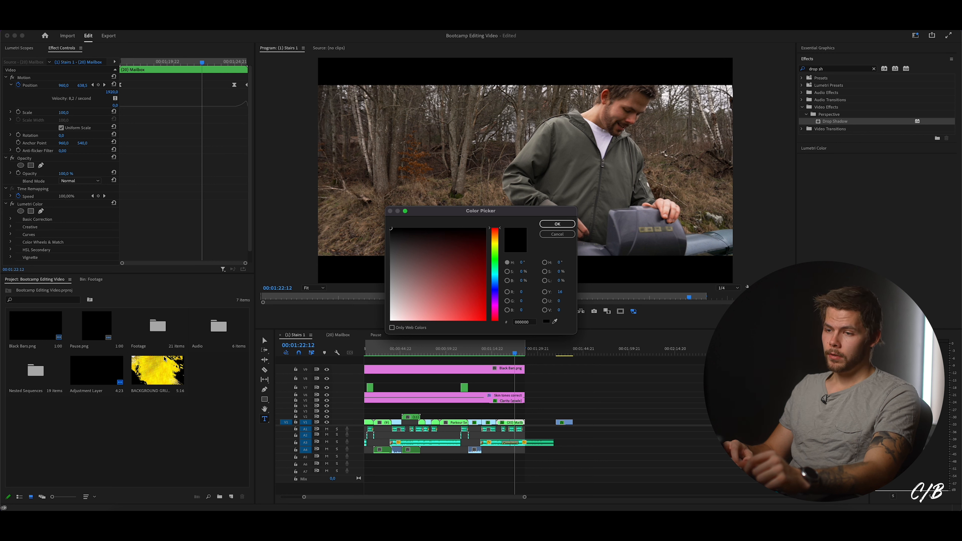
{"action": "left_click", "coordinate": [496, 240]}
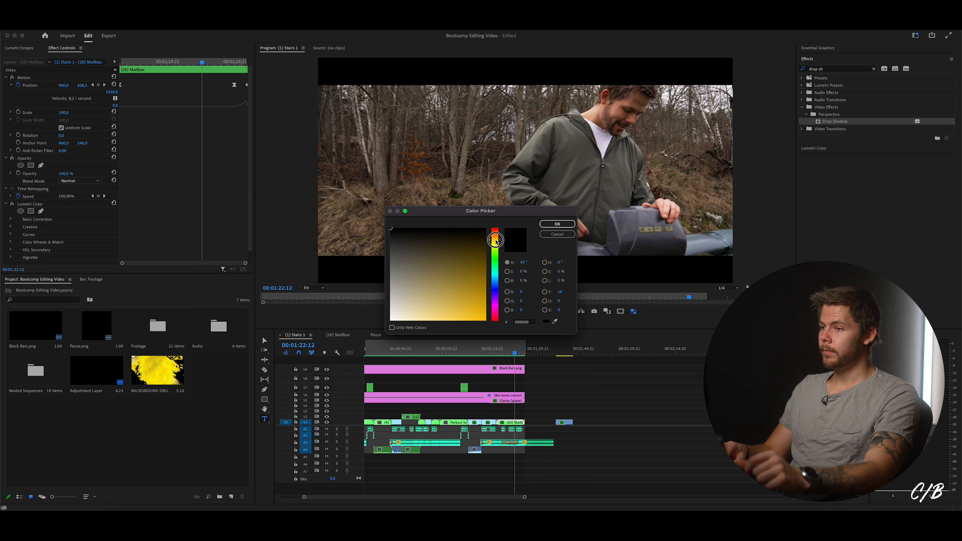
{"action": "left_click_drag", "start_coordinate": [496, 240], "coordinate": [495, 243]}
{"action": "left_click_drag", "start_coordinate": [455, 304], "coordinate": [486, 320]}
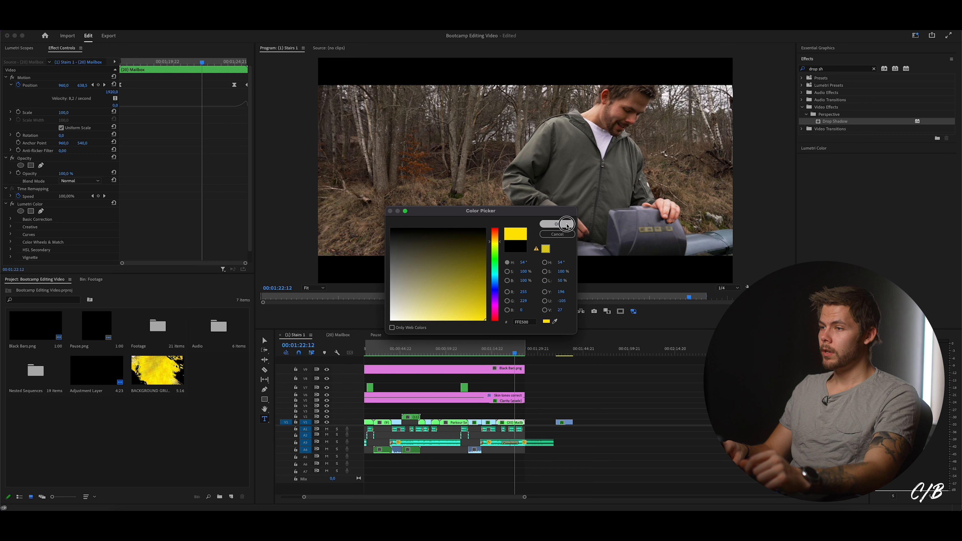
{"action": "left_click", "coordinate": [567, 223]}
{"action": "left_click", "coordinate": [492, 288]}
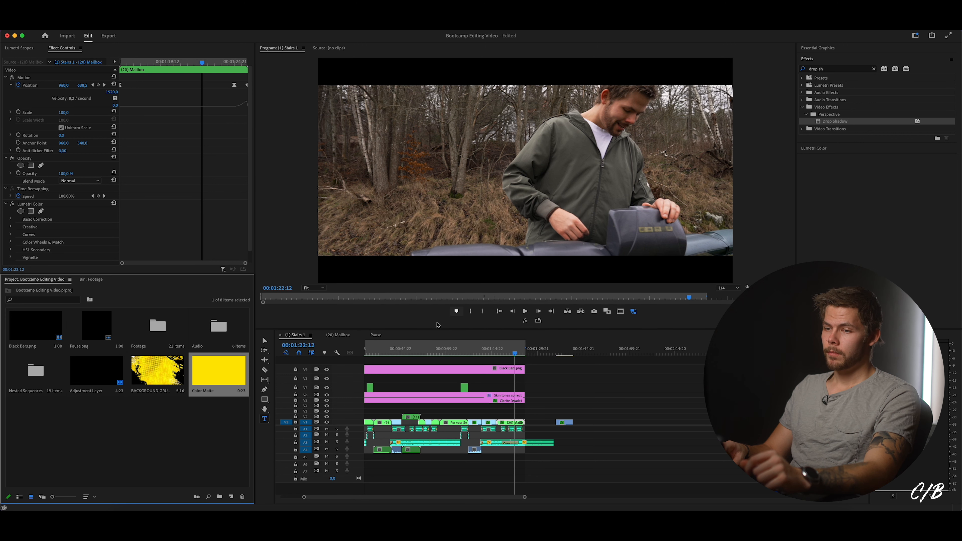
Try the Color Matte as a full-frame background after the Mailbox clip and remove it from the timeline.
{"action": "left_click_drag", "start_coordinate": [222, 377], "coordinate": [526, 420]}
{"action": "left_click", "coordinate": [529, 350]}
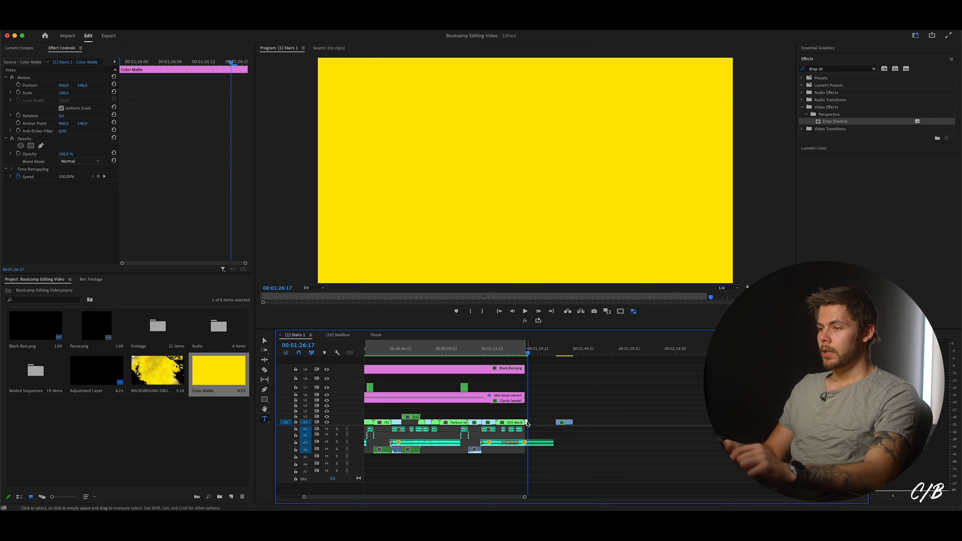
{"action": "key", "text": "Delete"}
Place BACKGROUND GRUNGE HALFTONE.mov on the timeline directly after the Mailbox clip.
{"action": "left_click_drag", "start_coordinate": [156, 371], "coordinate": [529, 422]}
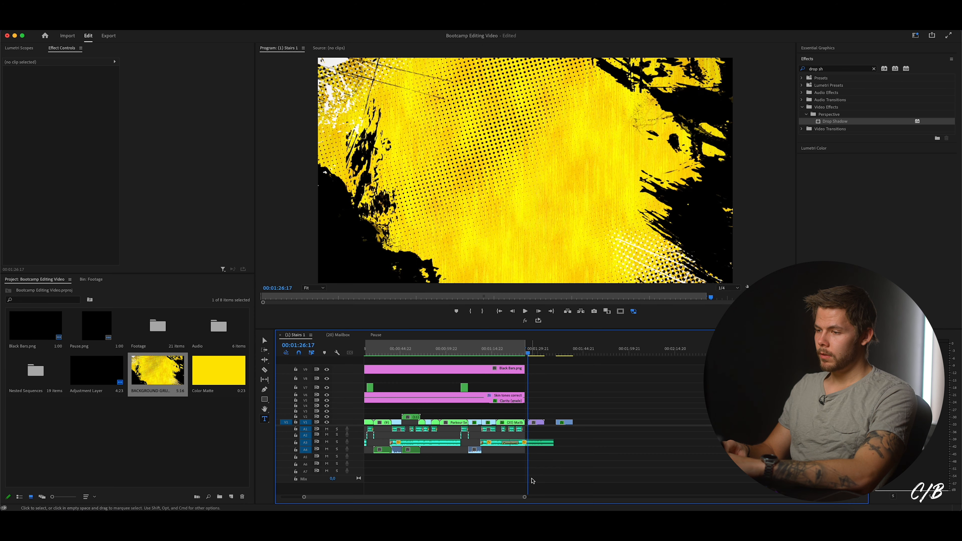
{"action": "left_click_drag", "start_coordinate": [524, 496], "coordinate": [480, 488]}
{"action": "left_click_drag", "start_coordinate": [634, 422], "coordinate": [627, 422]}
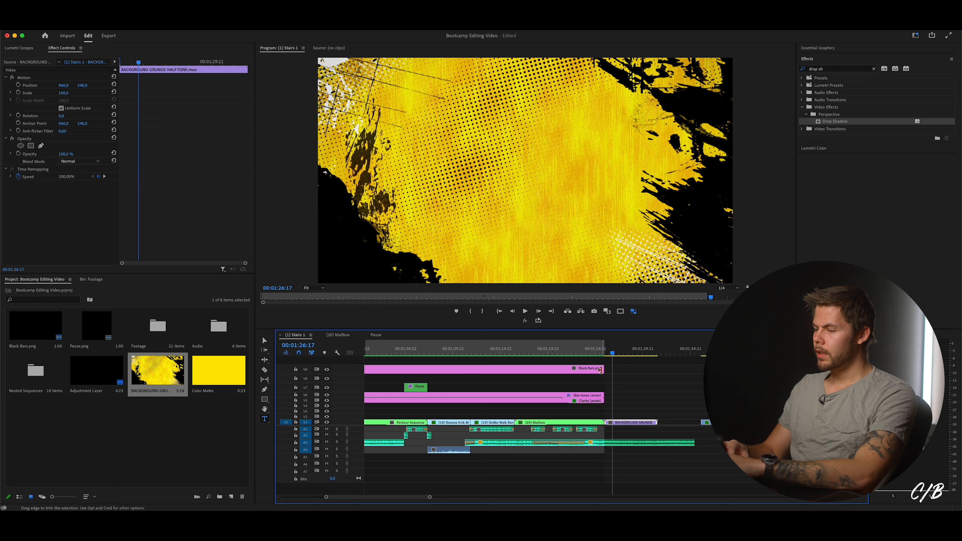
Extend the Black Bars.png clip past the grunge background to about 00:01:35, where the music ends.
{"action": "mouse_move", "coordinate": [602, 368]}
{"action": "left_mouse_down"}
{"action": "mouse_move", "coordinate": [693, 373]}
{"action": "mouse_move", "coordinate": [582, 361]}
{"action": "mouse_move", "coordinate": [598, 359]}
{"action": "left_mouse_up"}
{"action": "scroll", "coordinate": [583, 364], "scroll_direction": "right", "scroll_amount": 3}
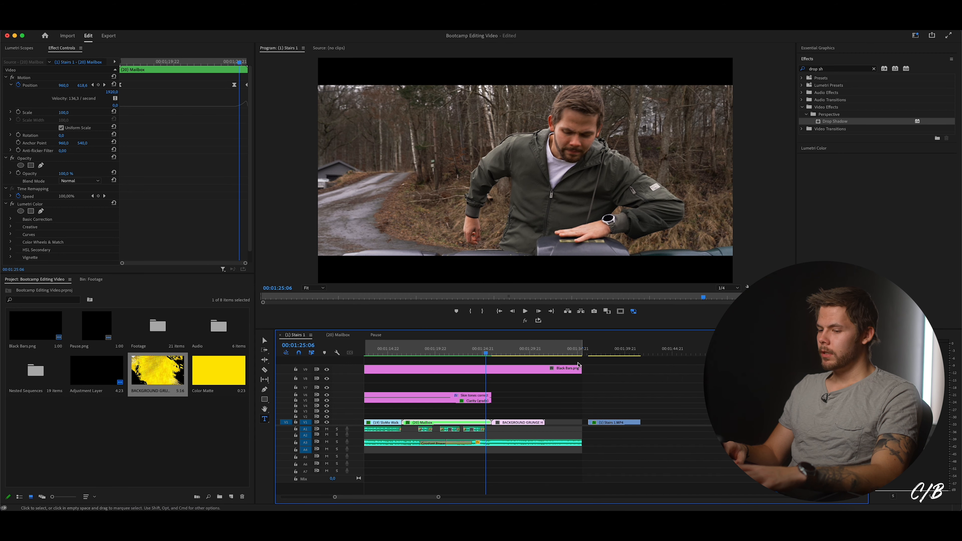
Mark an In point at 00:01:25:06 and render the preview across the grunge background.
{"action": "key", "text": "i"}
{"action": "key", "text": "Return"}
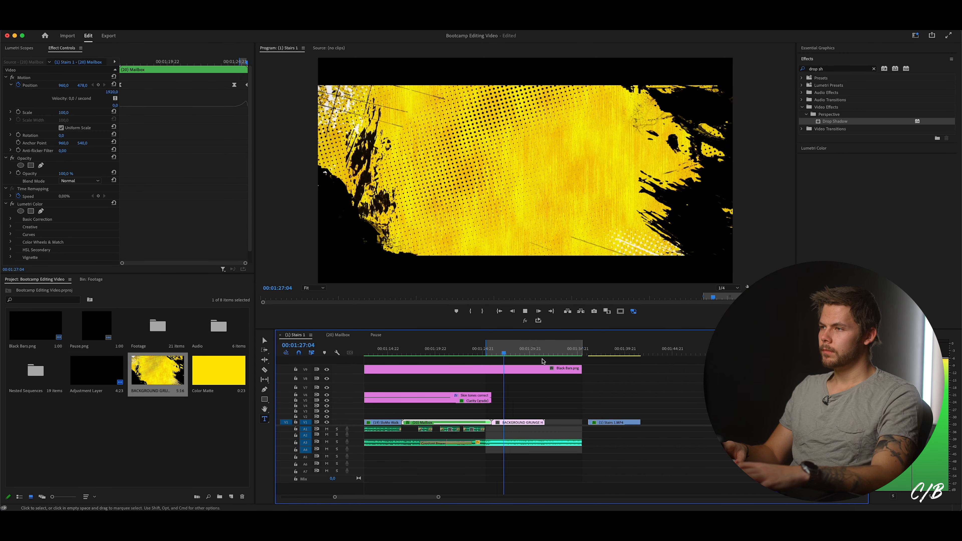
Tidy the project by filing Background Nest in Nested Sequences and the grunge clip in Footage, delete Color Matte, and save.
{"action": "left_click_drag", "start_coordinate": [32, 411], "coordinate": [36, 373]}
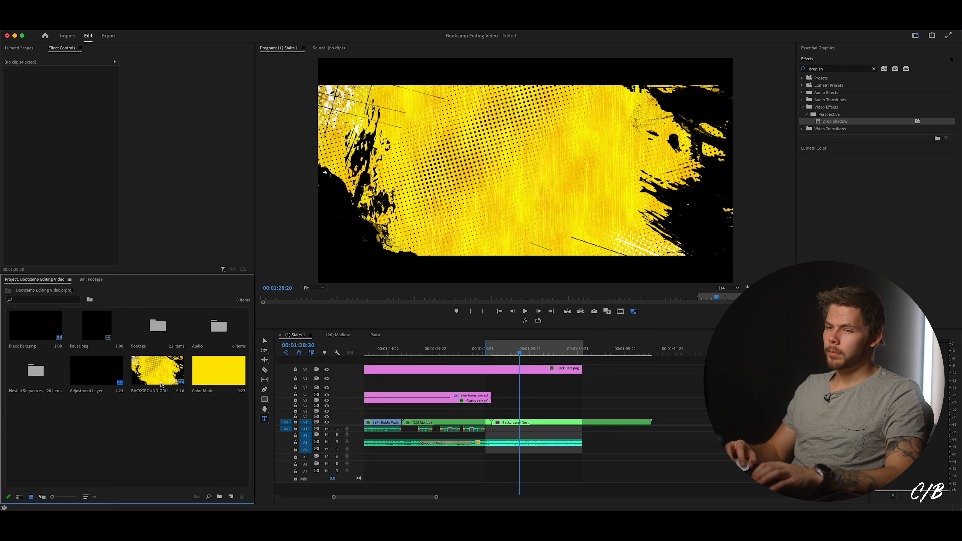
{"action": "left_click_drag", "start_coordinate": [157, 373], "coordinate": [157, 344]}
{"action": "left_click", "coordinate": [162, 373]}
{"action": "key", "text": "Delete"}
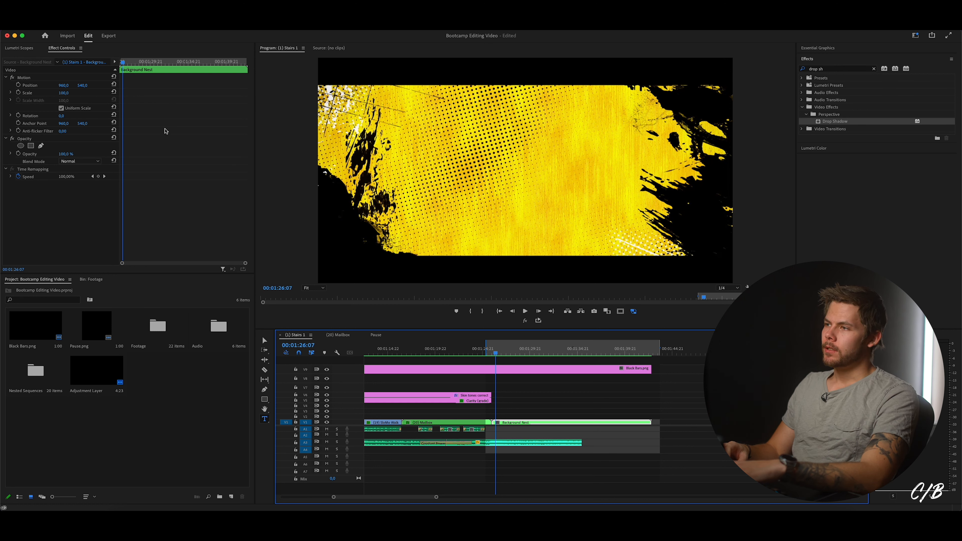
{"action": "key", "text": "super+s"}
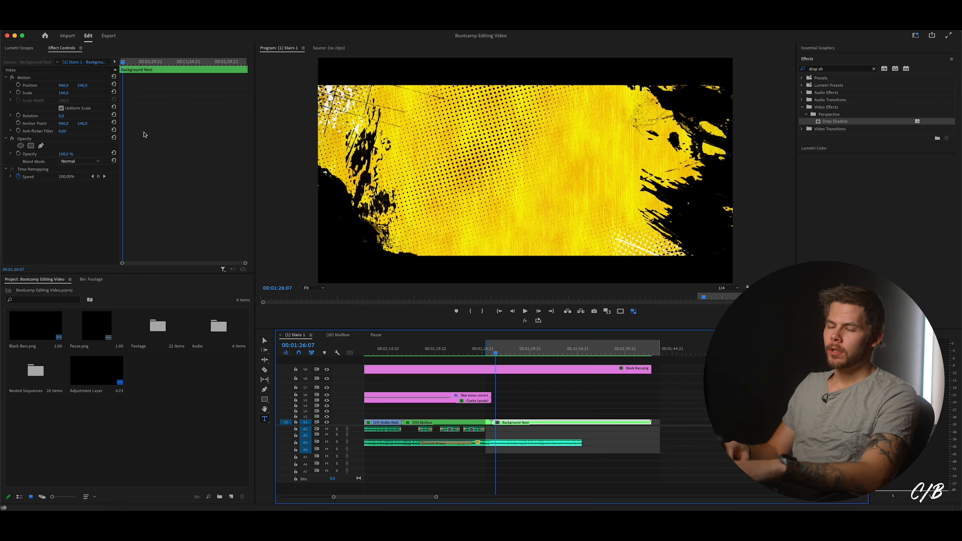
Keyframe the Scale of Background Nest from an enlarged value at its first frame down to 100 at 00:01:26:16.
{"action": "left_click", "coordinate": [490, 355]}
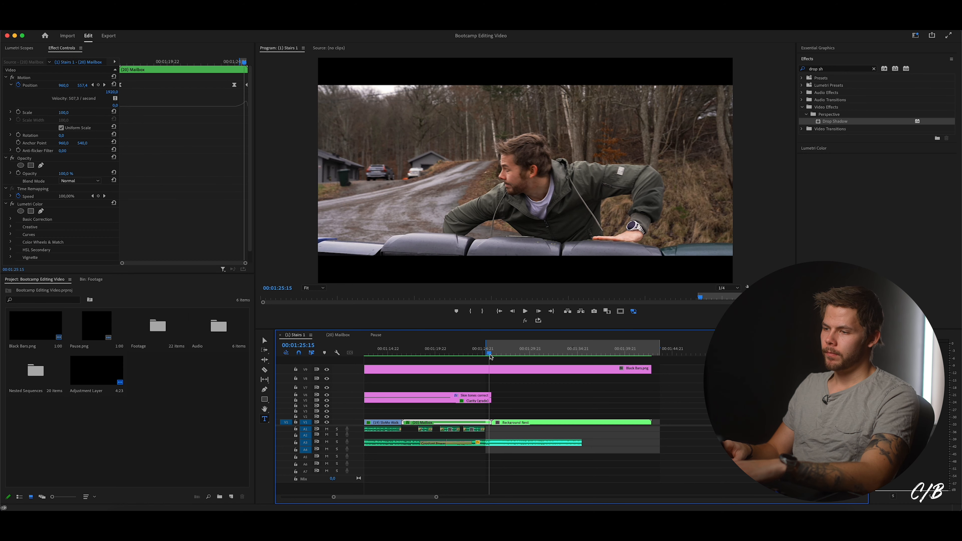
{"action": "key", "text": "space"}
{"action": "key", "text": "space"}
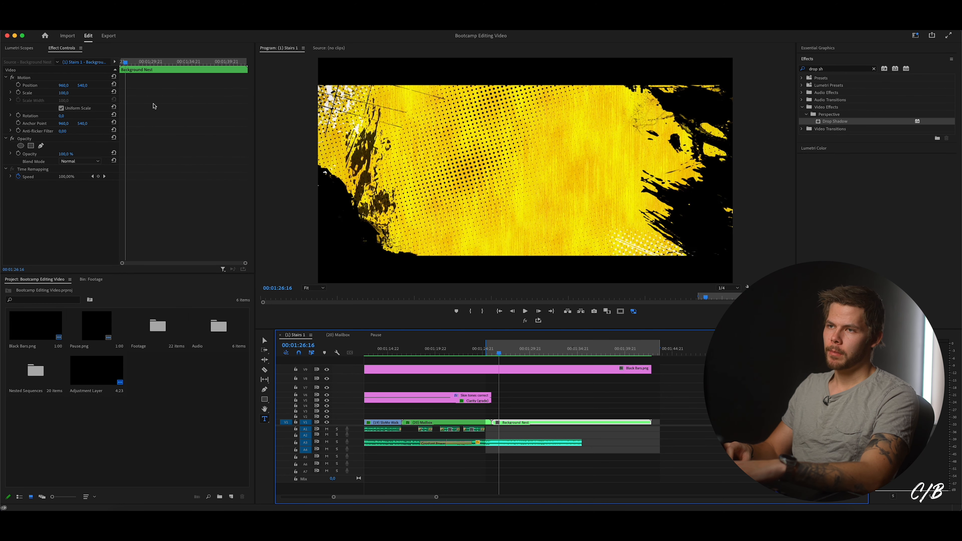
{"action": "left_click", "coordinate": [19, 93]}
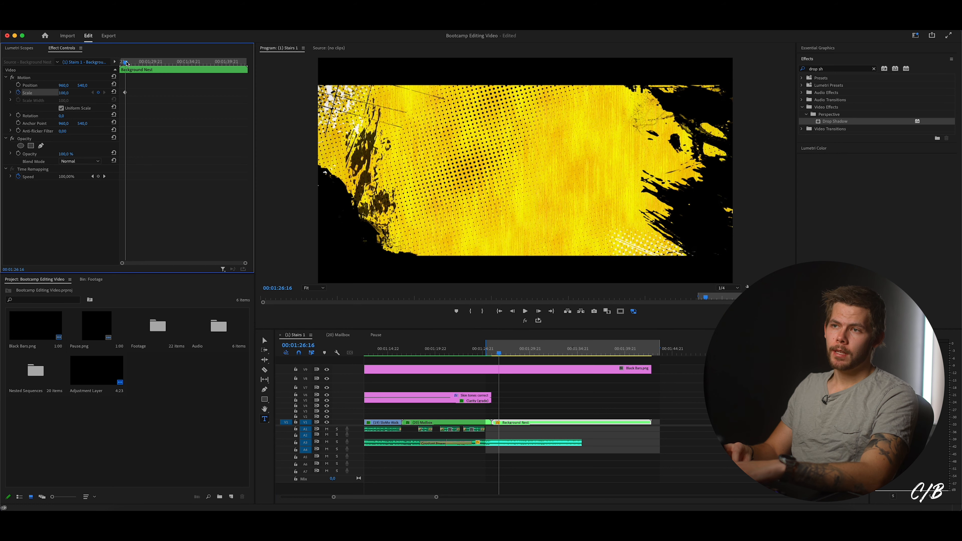
{"action": "left_click_drag", "start_coordinate": [126, 62], "coordinate": [121, 63]}
{"action": "left_click", "coordinate": [67, 93]}
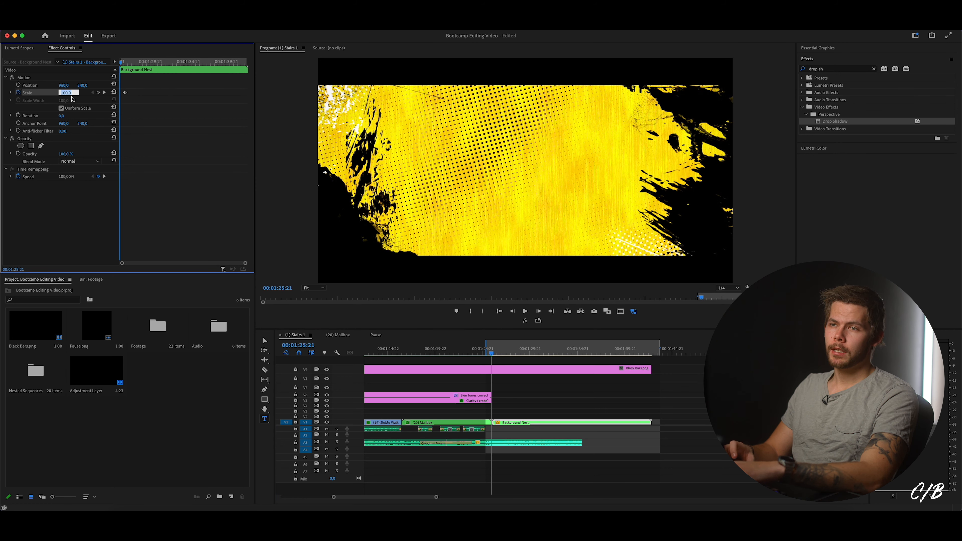
{"action": "type", "text": "0"}
{"action": "key", "text": "Return"}
Mark an Out point within the background section, render the range and play back the zoom-out.
{"action": "key", "text": "o"}
{"action": "key", "text": "Return"}
{"action": "key", "text": "space"}
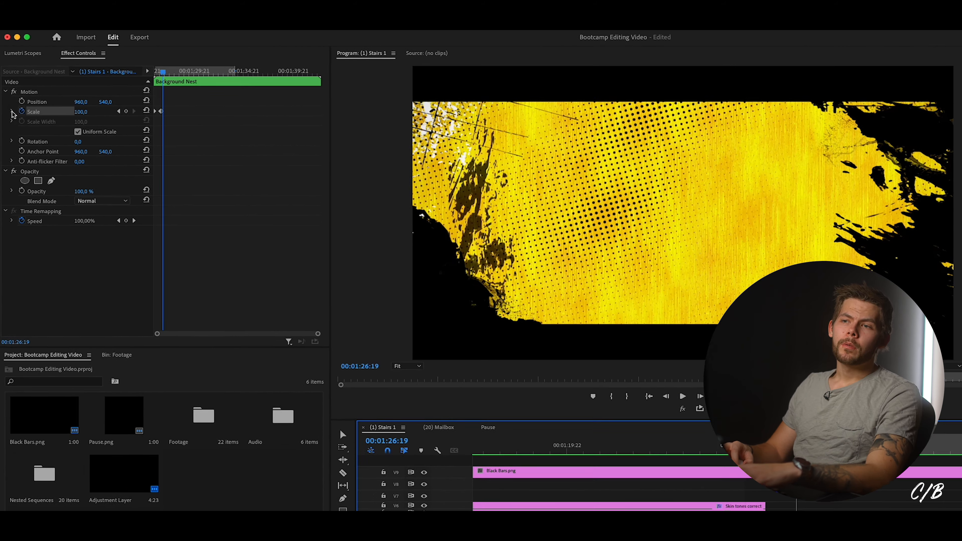
Ease both Scale keyframes by shaping the velocity curve so the zoom-out starts fast and settles gradually.
{"action": "left_click", "coordinate": [10, 92]}
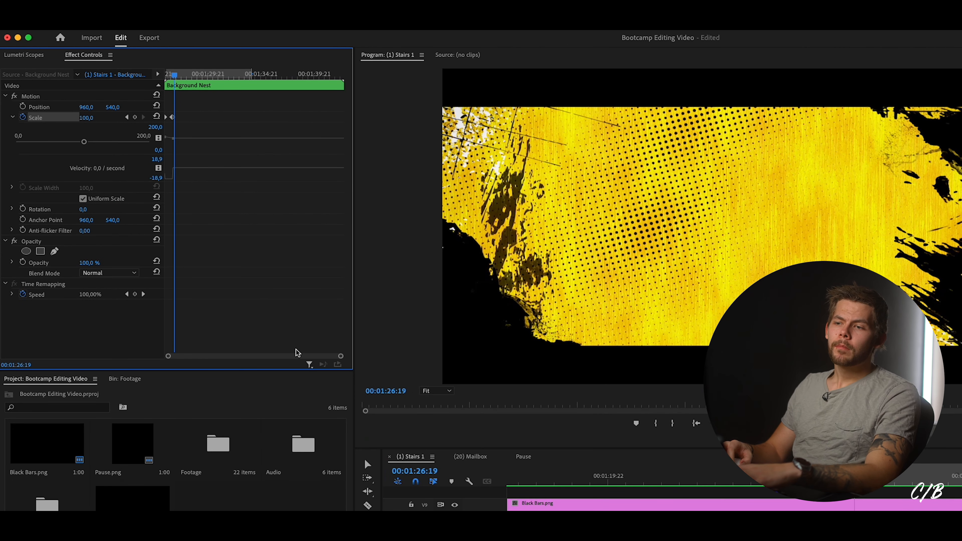
{"action": "left_click_drag", "start_coordinate": [341, 356], "coordinate": [217, 356]}
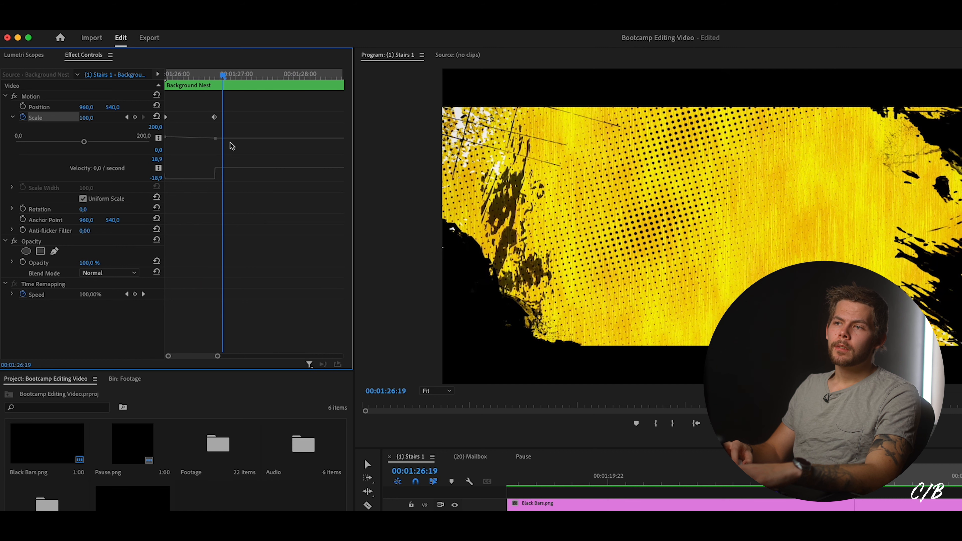
{"action": "left_click", "coordinate": [211, 180]}
{"action": "left_click_drag", "start_coordinate": [210, 180], "coordinate": [183, 167]}
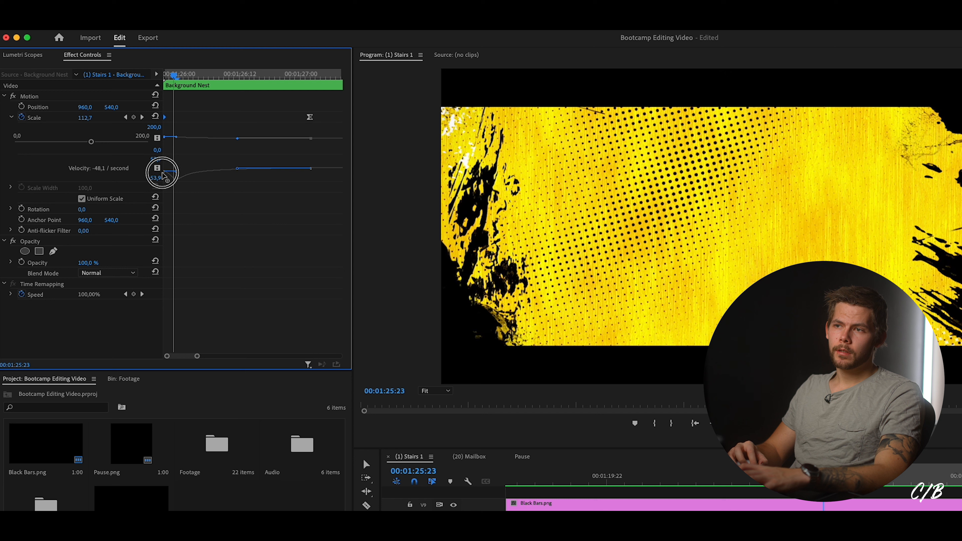
{"action": "mouse_move", "coordinate": [161, 168]}
{"action": "left_mouse_down"}
{"action": "mouse_move", "coordinate": [187, 172]}
{"action": "mouse_move", "coordinate": [162, 175]}
{"action": "left_mouse_up"}
{"action": "left_click", "coordinate": [180, 74]}
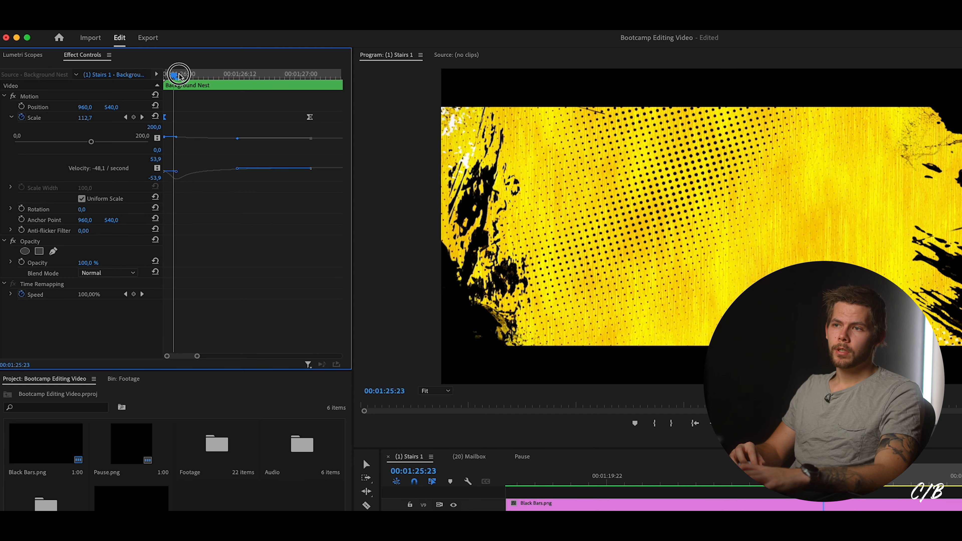
{"action": "left_click", "coordinate": [173, 74]}
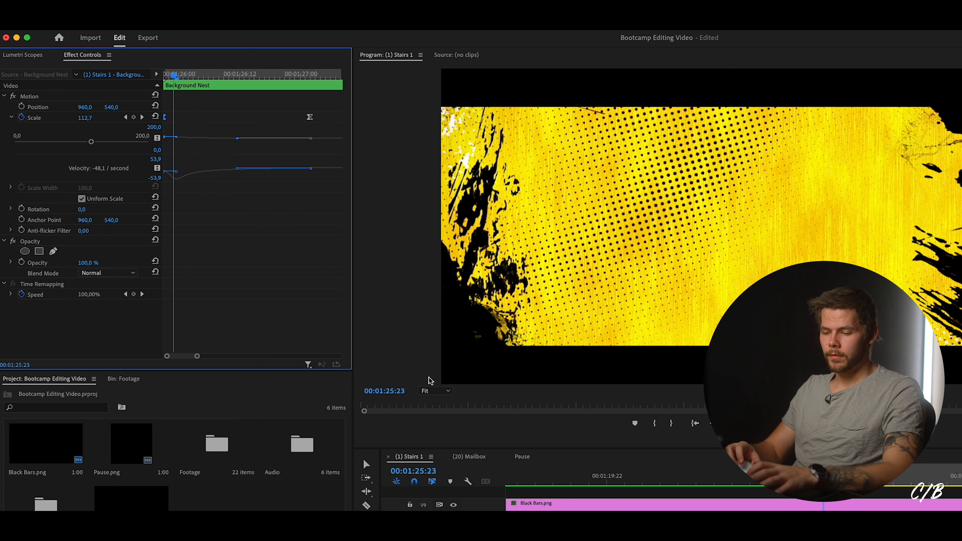
Set the Scale at the first keyframe of Background Nest to 125.
{"action": "left_click", "coordinate": [125, 117]}
{"action": "left_click", "coordinate": [84, 117]}
{"action": "type", "text": "125"}
{"action": "key", "text": "Return"}
{"action": "key", "text": "Right"}
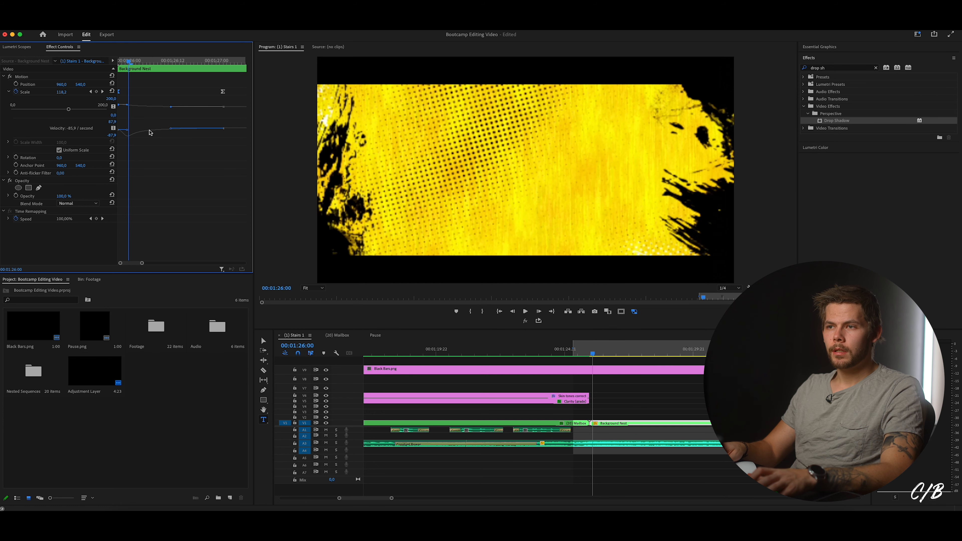
Render the preview and scrub between 00:01:26:00 and 00:01:27:05 to check the zoom-out of Background Nest.
{"action": "left_click_drag", "start_coordinate": [592, 423], "coordinate": [595, 422]}
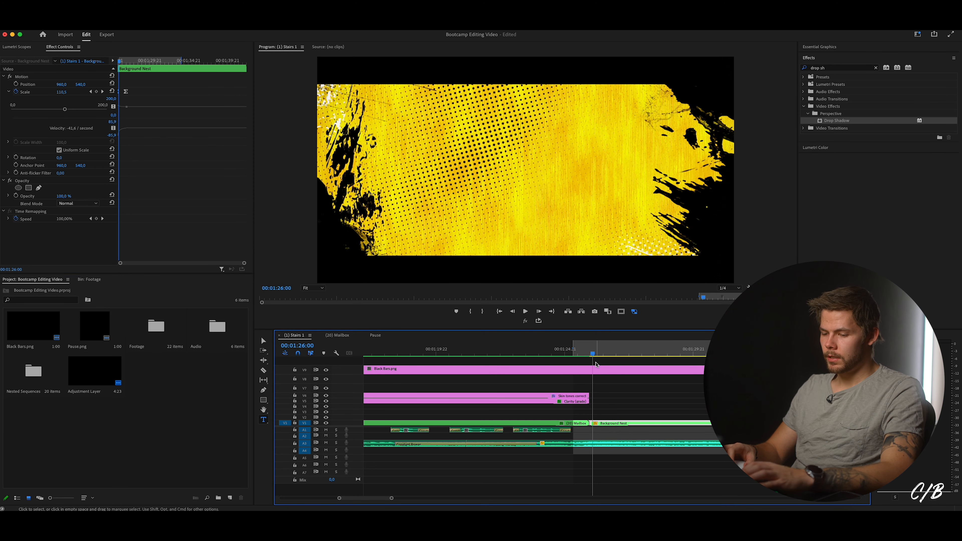
{"action": "key", "text": "Return"}
{"action": "scroll", "coordinate": [595, 364], "scroll_direction": "right", "scroll_amount": 3}
{"action": "left_click", "coordinate": [530, 352]}
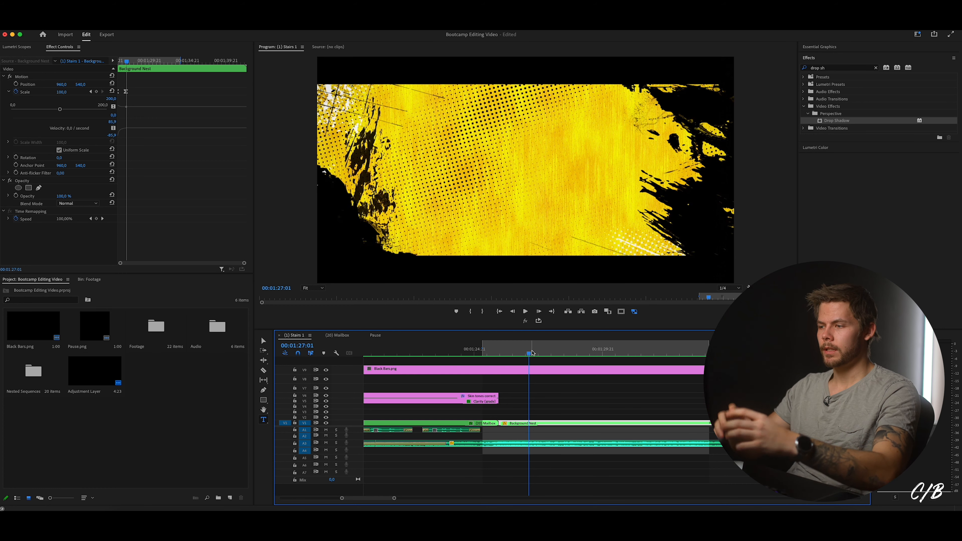
{"action": "left_click_drag", "start_coordinate": [523, 351], "coordinate": [533, 353]}
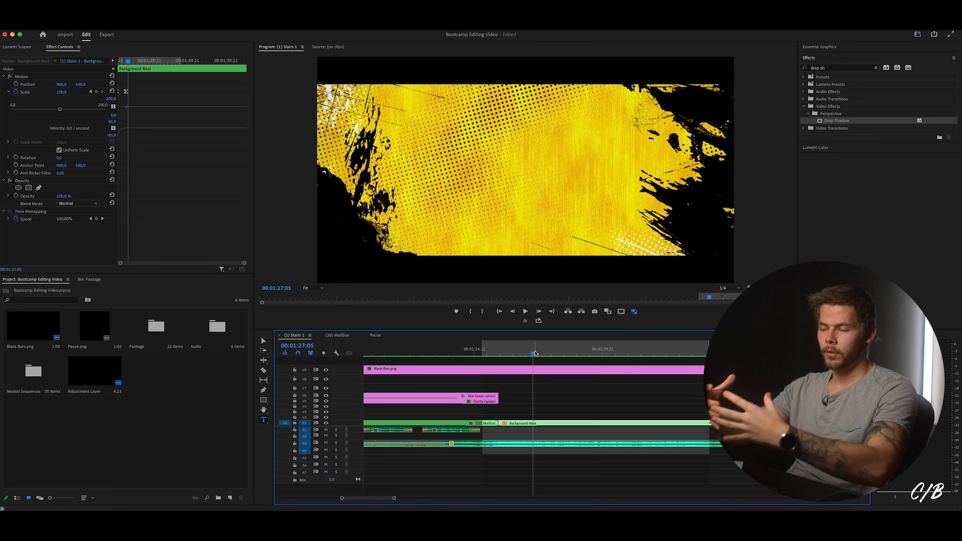
{"action": "left_click", "coordinate": [502, 353]}
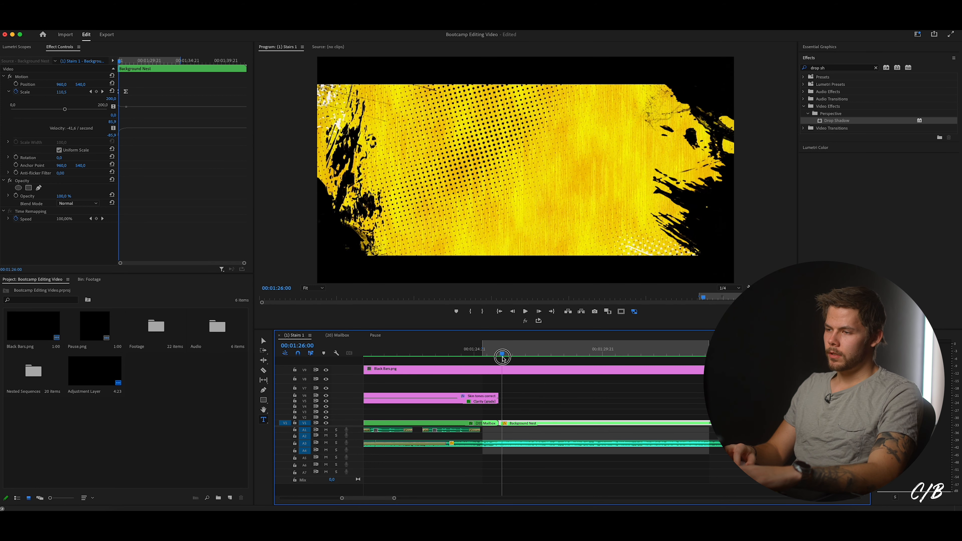
Add a Scale keyframe at 00:01:27:11 that holds Background Nest at 100.
{"action": "left_click", "coordinate": [102, 92]}
{"action": "left_click_drag", "start_coordinate": [120, 264], "coordinate": [155, 254]}
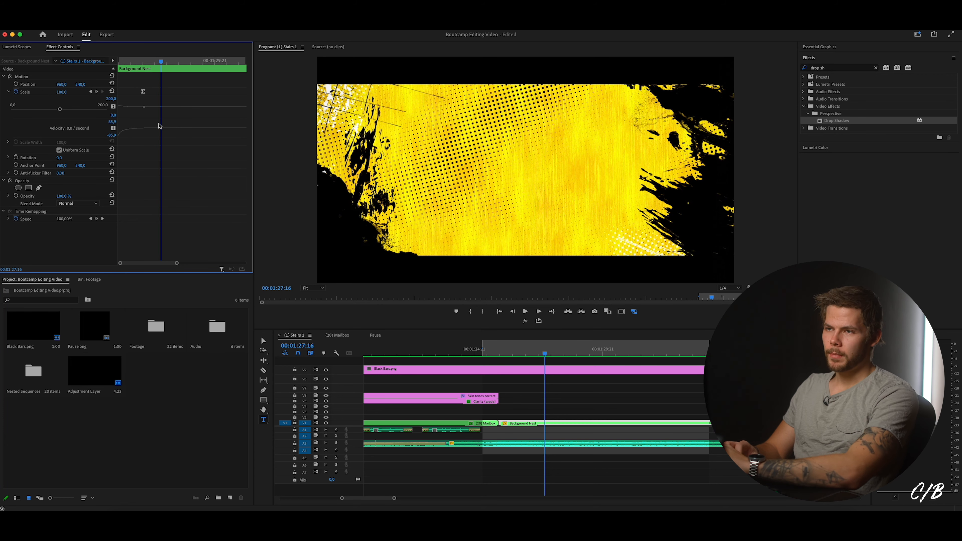
{"action": "key", "text": "Left"}
{"action": "key", "text": "Left"}
{"action": "key", "text": "Left"}
{"action": "key", "text": "Left"}
{"action": "key", "text": "Left"}
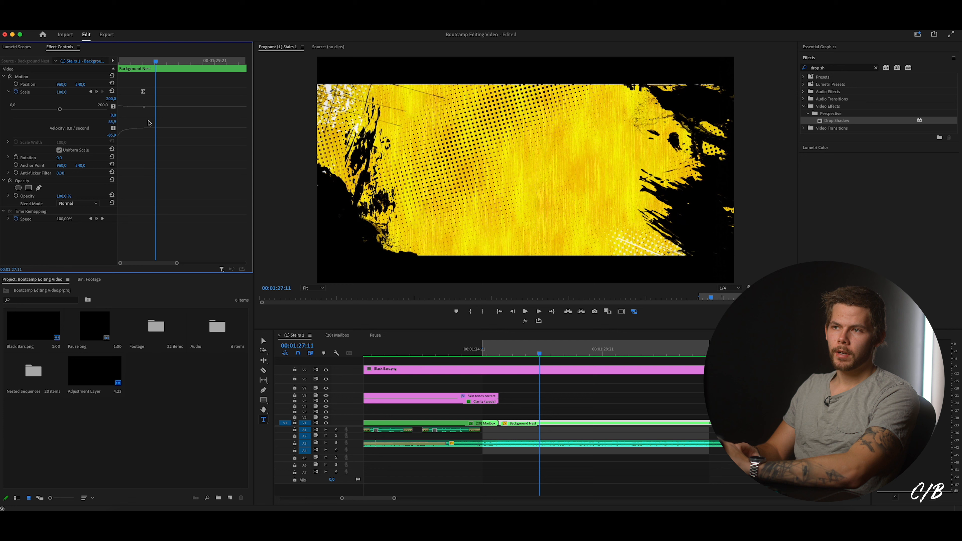
{"action": "left_click", "coordinate": [96, 91]}
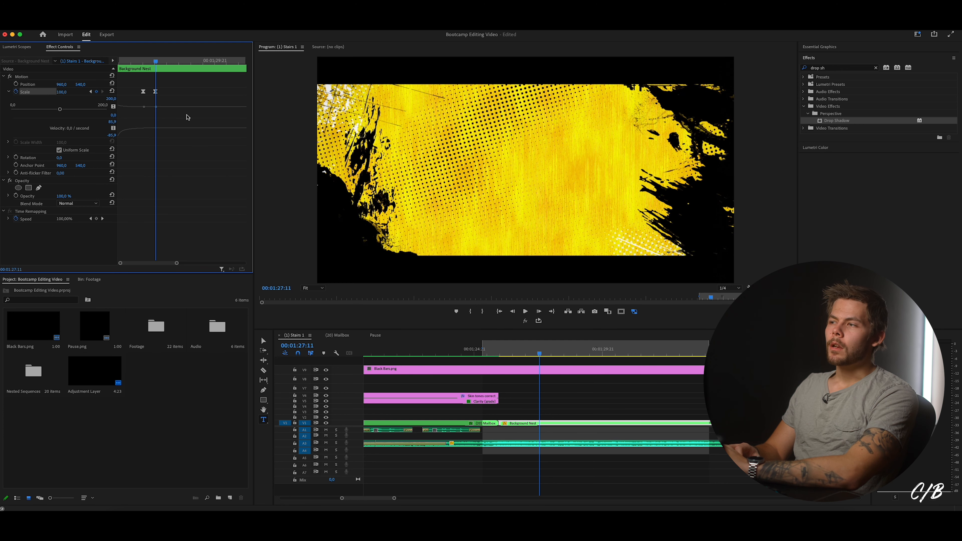
Set the Scale of Background Nest to 115 at 00:01:27:21, then render and play the section.
{"action": "key", "text": "Right"}
{"action": "key", "text": "Right"}
{"action": "key", "text": "Right"}
{"action": "key", "text": "Right"}
{"action": "key", "text": "Right"}
{"action": "key", "text": "Right"}
{"action": "key", "text": "Right"}
{"action": "key", "text": "Right"}
{"action": "key", "text": "Right"}
{"action": "key", "text": "Right"}
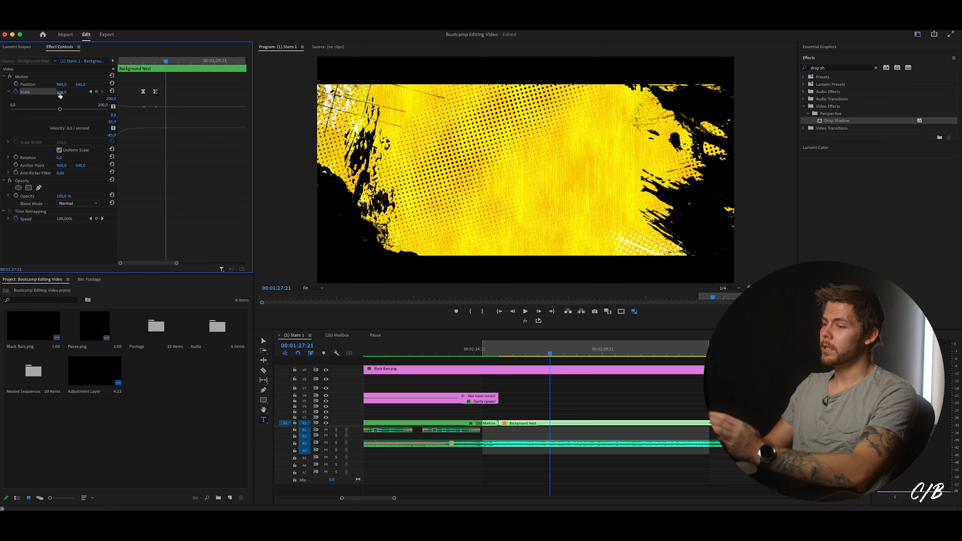
{"action": "left_click", "coordinate": [60, 92]}
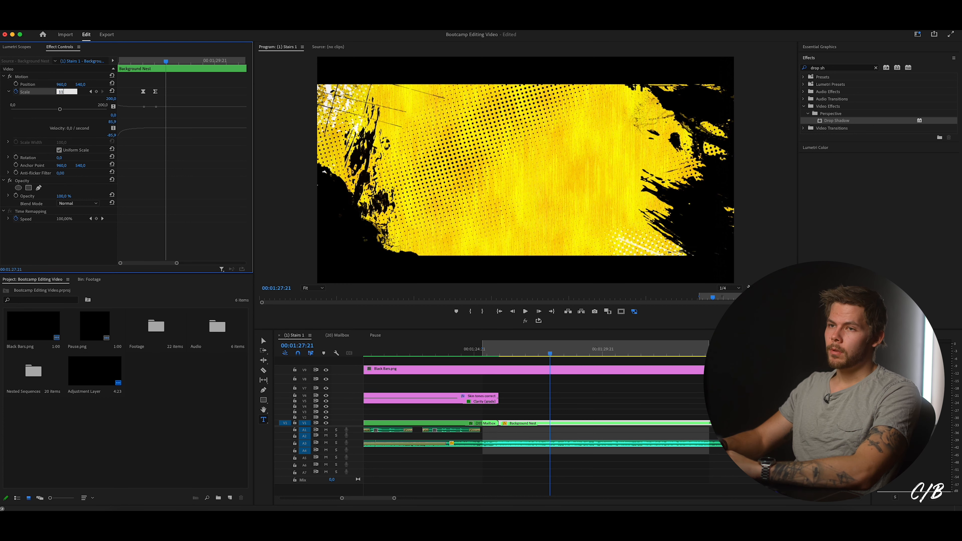
{"action": "type", "text": "115"}
{"action": "key", "text": "Return"}
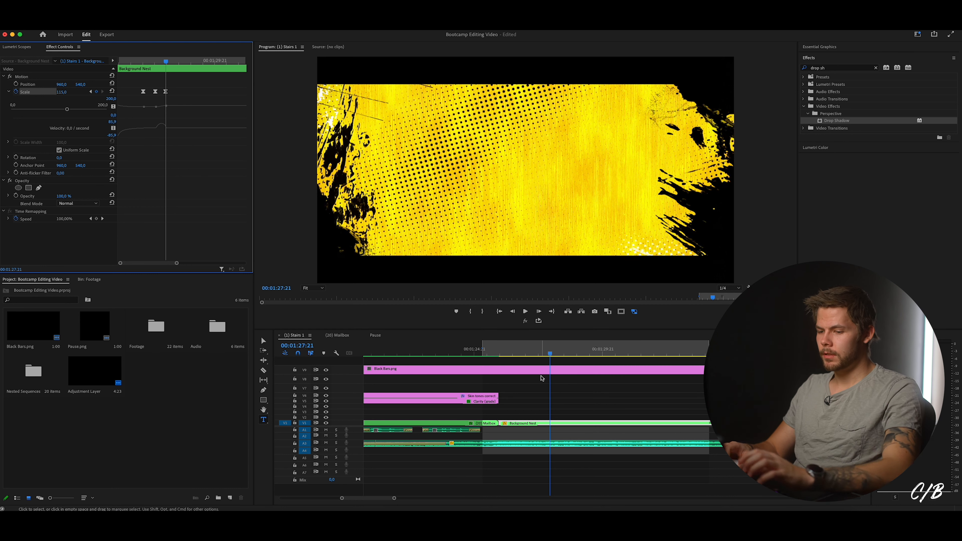
{"action": "key", "text": "Return"}
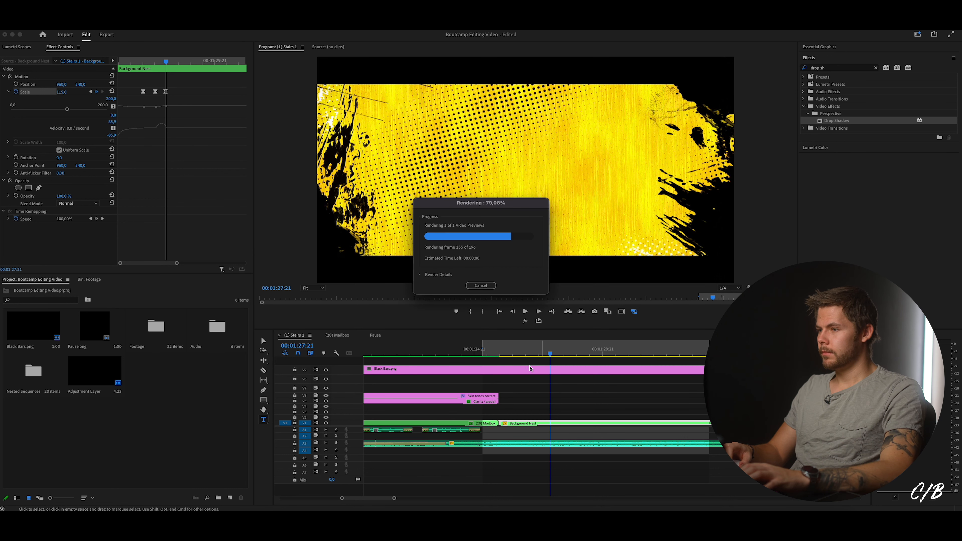
{"action": "key", "text": "space"}
Move the last Scale keyframe slightly later and adjust the velocity handles for a smoother zoom-in.
{"action": "left_click", "coordinate": [166, 92]}
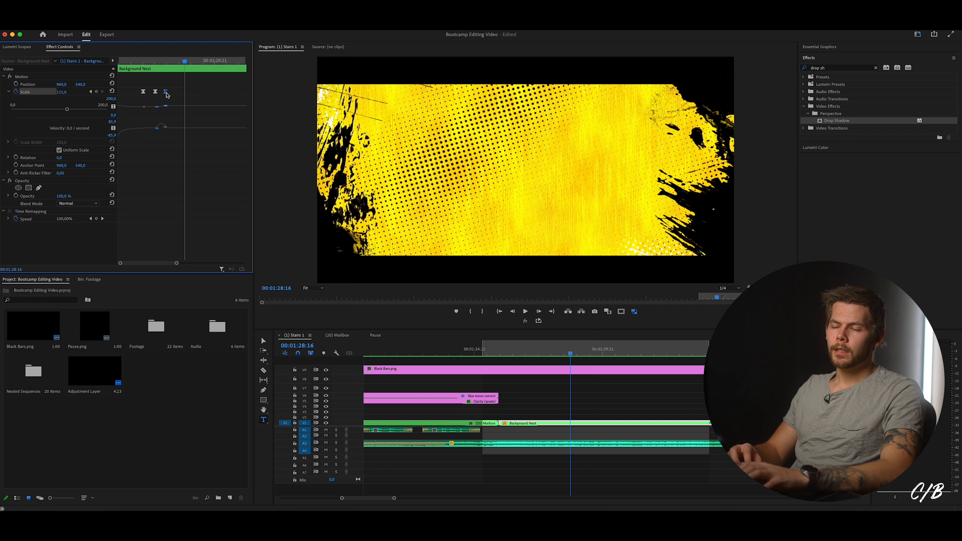
{"action": "left_click_drag", "start_coordinate": [167, 94], "coordinate": [173, 95]}
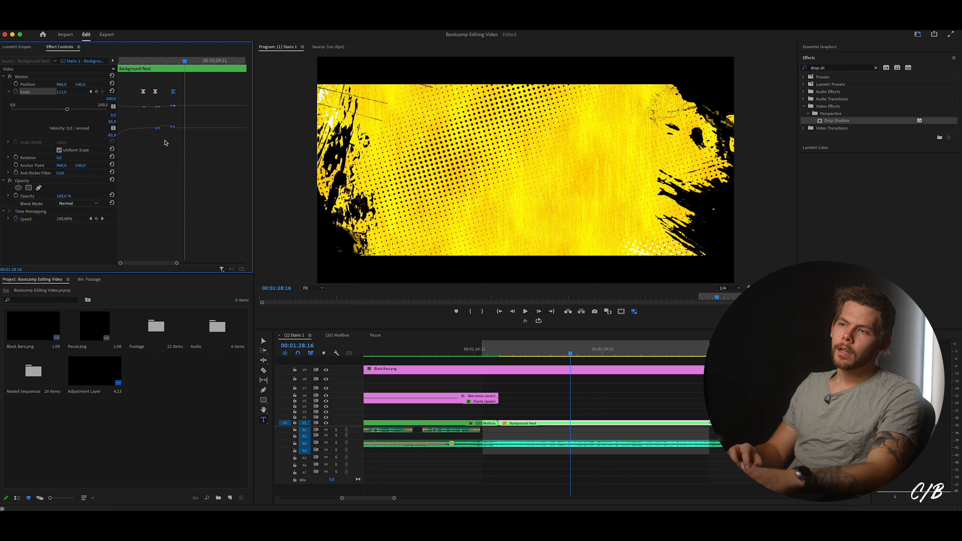
{"action": "left_click_drag", "start_coordinate": [172, 129], "coordinate": [159, 131]}
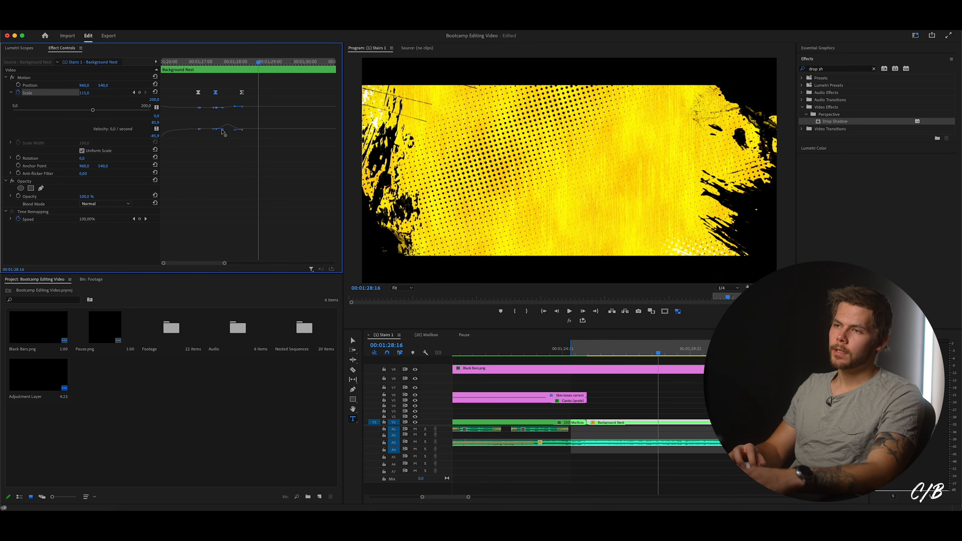
Render the preview and play the adjusted zoom-in up to about 00:01:29:13.
{"action": "left_click", "coordinate": [626, 380]}
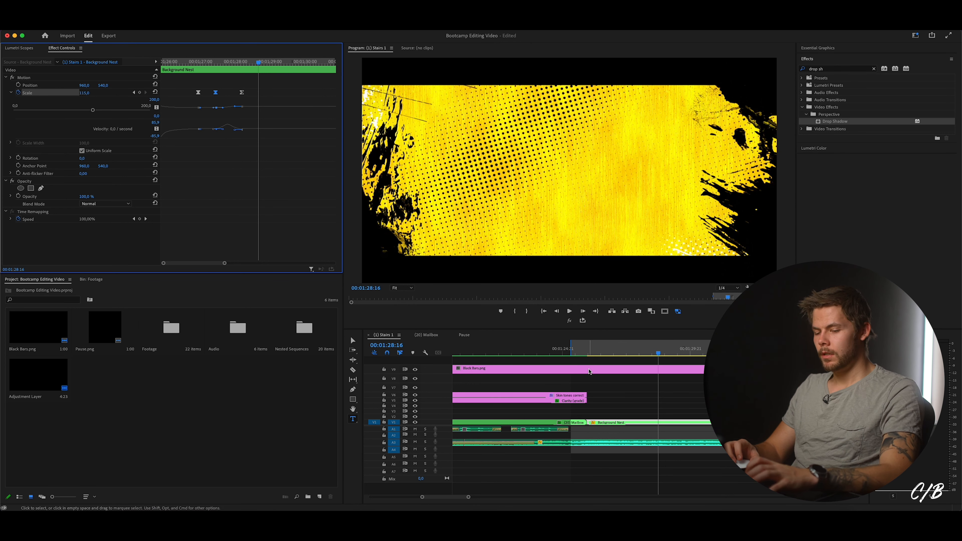
{"action": "key", "text": "Return"}
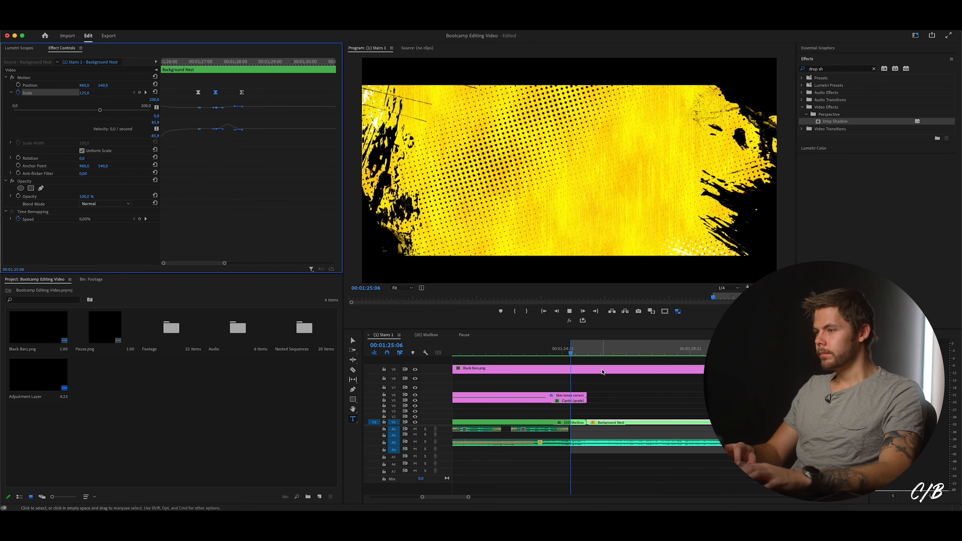
{"action": "left_click", "coordinate": [678, 353]}
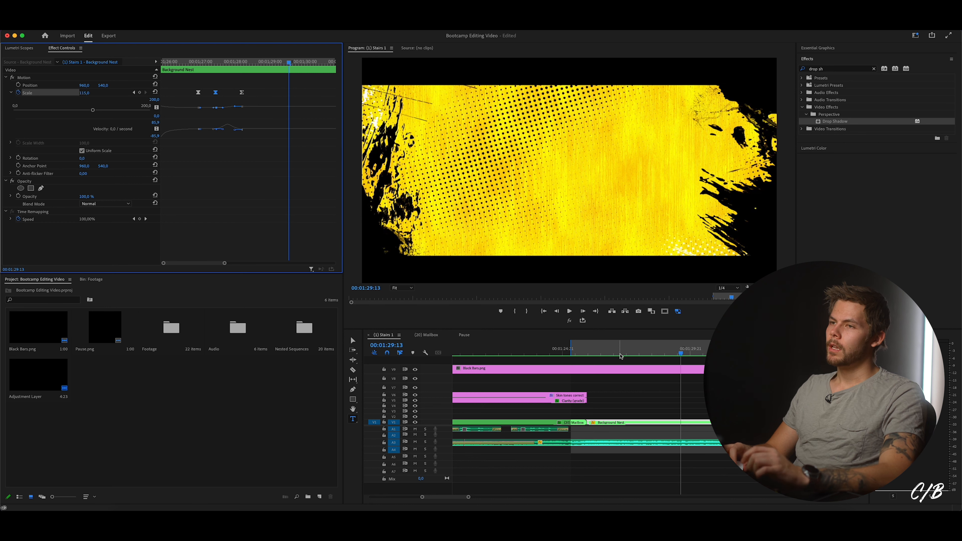
Hold Background Nest's Scale with a keyframe at 00:01:29:11, and set Scale to 105 at 00:01:29:20.
{"action": "left_click", "coordinate": [677, 354]}
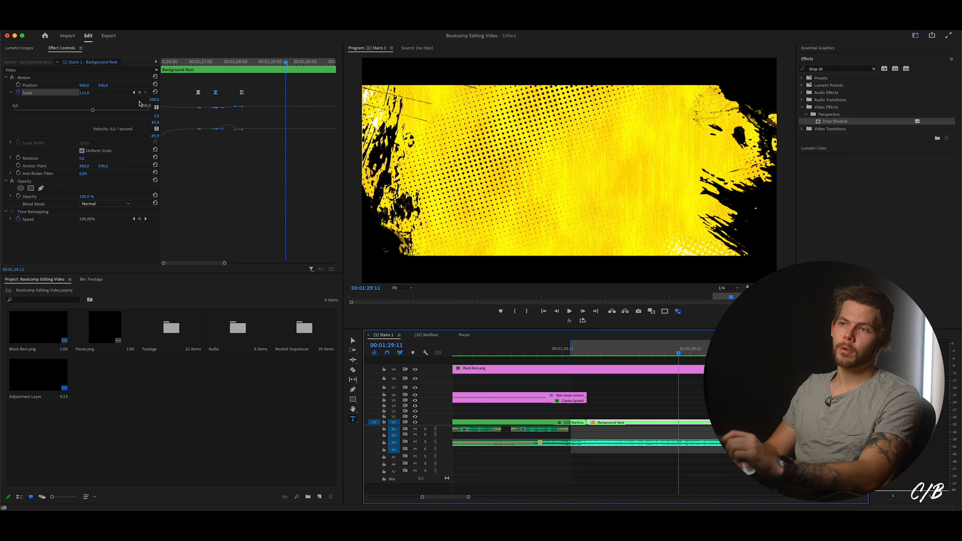
{"action": "left_click", "coordinate": [140, 92]}
{"action": "left_click_drag", "start_coordinate": [286, 62], "coordinate": [299, 62]}
{"action": "left_click", "coordinate": [83, 94]}
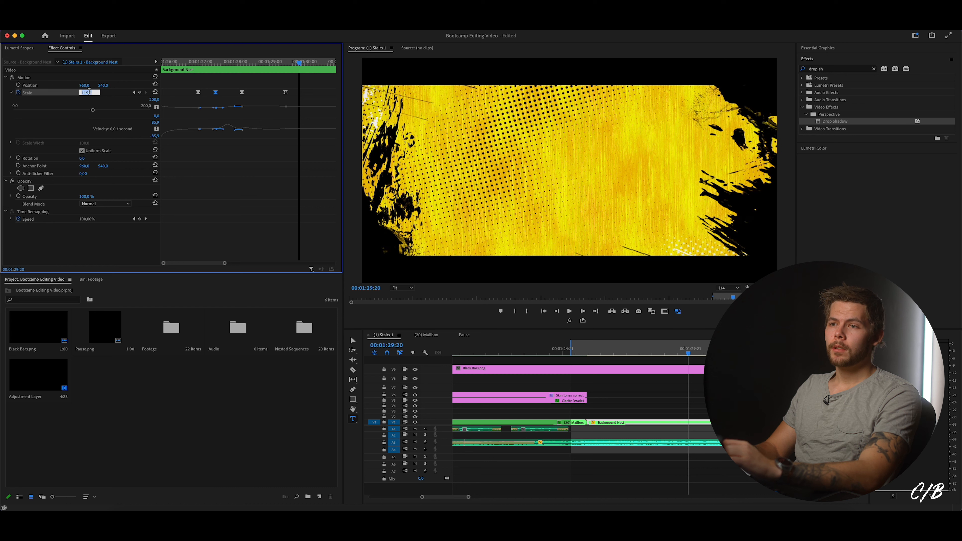
{"action": "type", "text": "105"}
{"action": "key", "text": "Return"}
Adjust the velocity handles of the Scale keyframes around the zoom-out and the preceding zoom-in for smoother easing.
{"action": "left_click", "coordinate": [285, 92]}
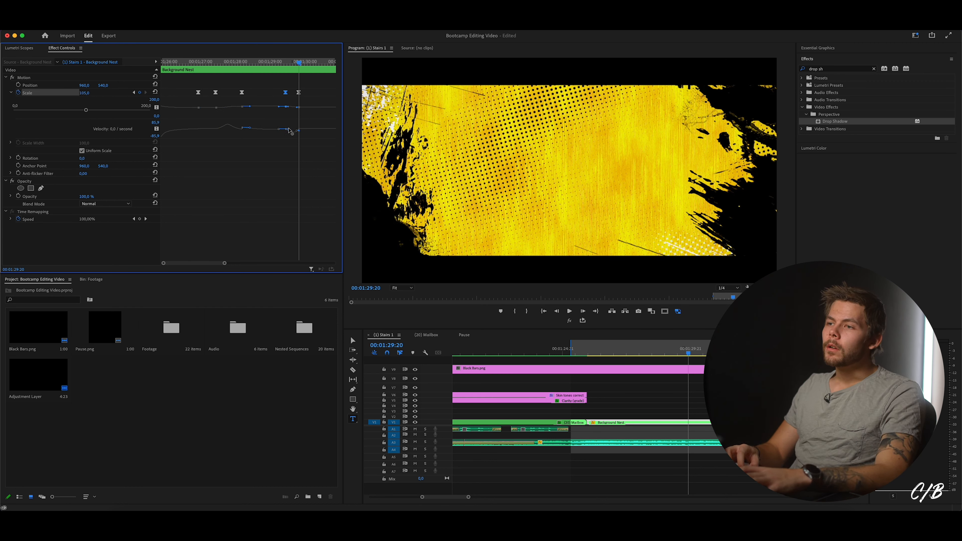
{"action": "left_click_drag", "start_coordinate": [290, 129], "coordinate": [291, 128]}
{"action": "left_click_drag", "start_coordinate": [297, 130], "coordinate": [294, 128]}
{"action": "left_click", "coordinate": [242, 92]}
{"action": "left_click_drag", "start_coordinate": [221, 129], "coordinate": [234, 129]}
{"action": "left_click", "coordinate": [243, 167]}
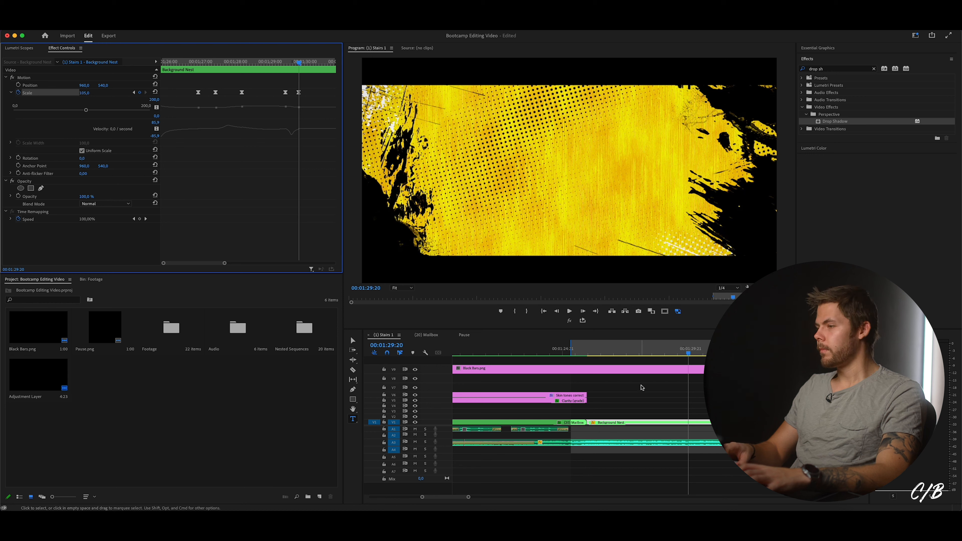
Render and play the section, and move the Scale keyframe at 00:01:29:11 earlier to 00:01:29:05.
{"action": "key", "text": "Return"}
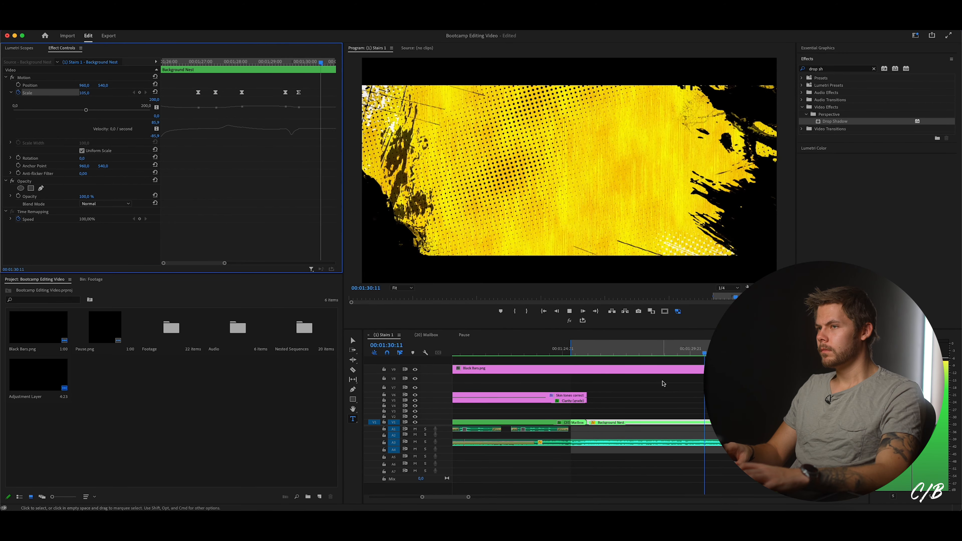
{"action": "key", "text": "space"}
{"action": "left_click_drag", "start_coordinate": [285, 92], "coordinate": [276, 92]}
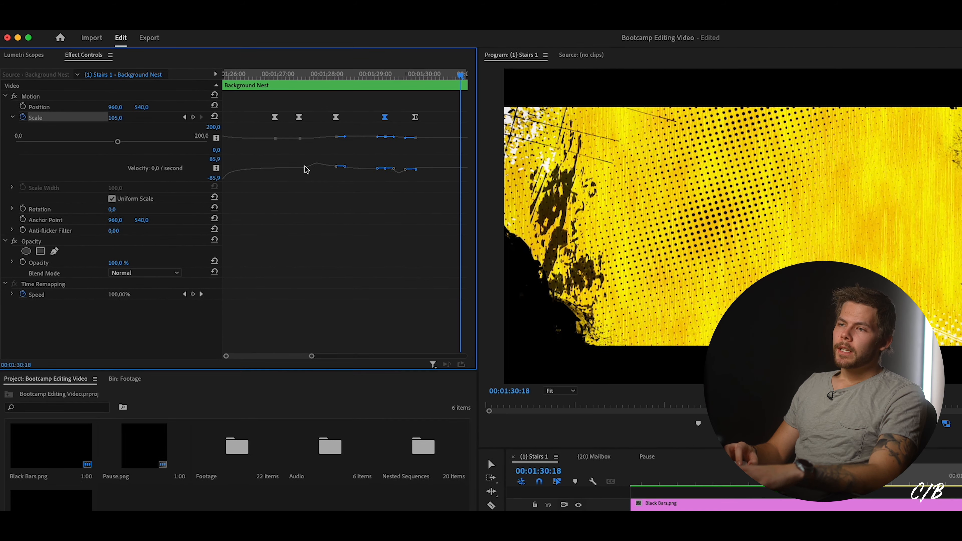
Set the Scale of Background Nest to 103 at the 00:01:27:11 keyframe.
{"action": "left_click", "coordinate": [259, 112]}
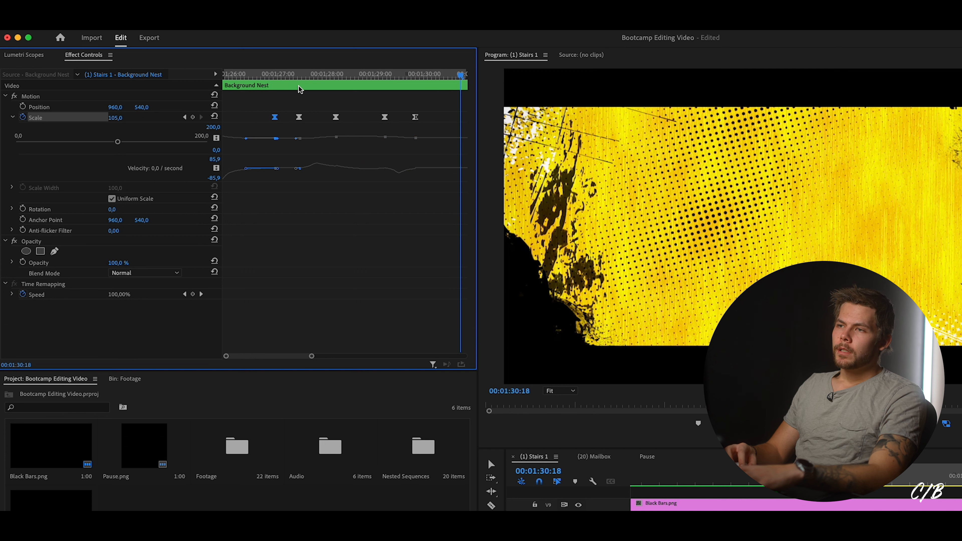
{"action": "left_click", "coordinate": [277, 80]}
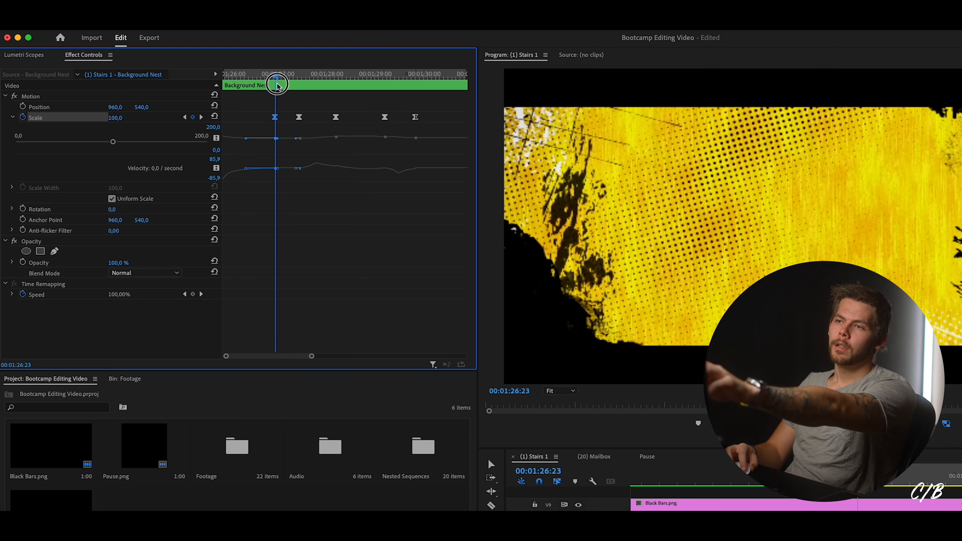
{"action": "left_click_drag", "start_coordinate": [276, 85], "coordinate": [299, 85]}
{"action": "left_click", "coordinate": [122, 116]}
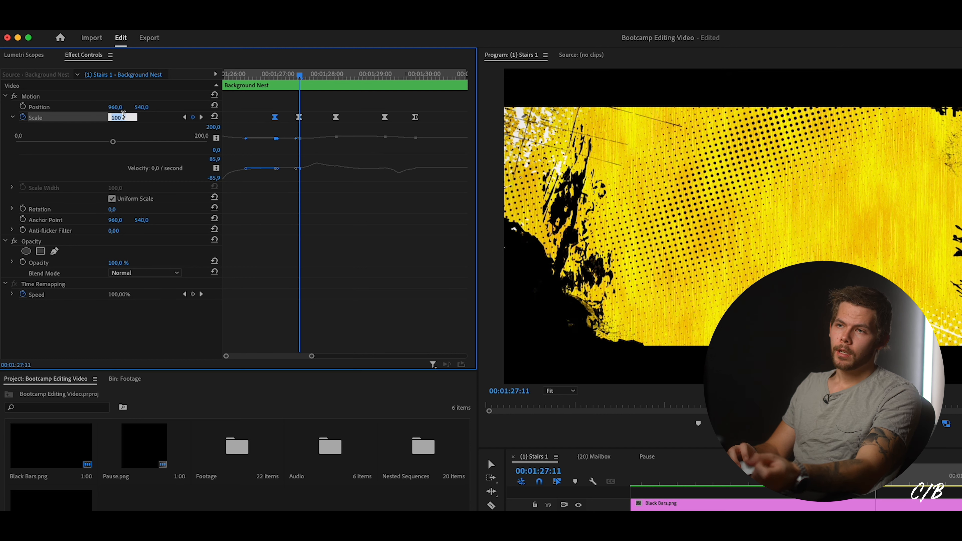
{"action": "type", "text": "10"}
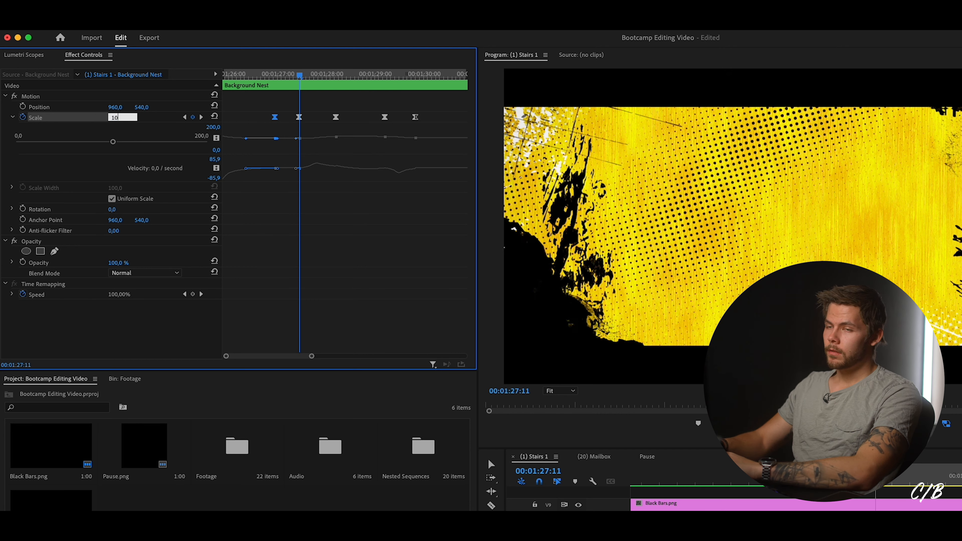
{"action": "type", "text": "3"}
{"action": "key", "text": "Return"}
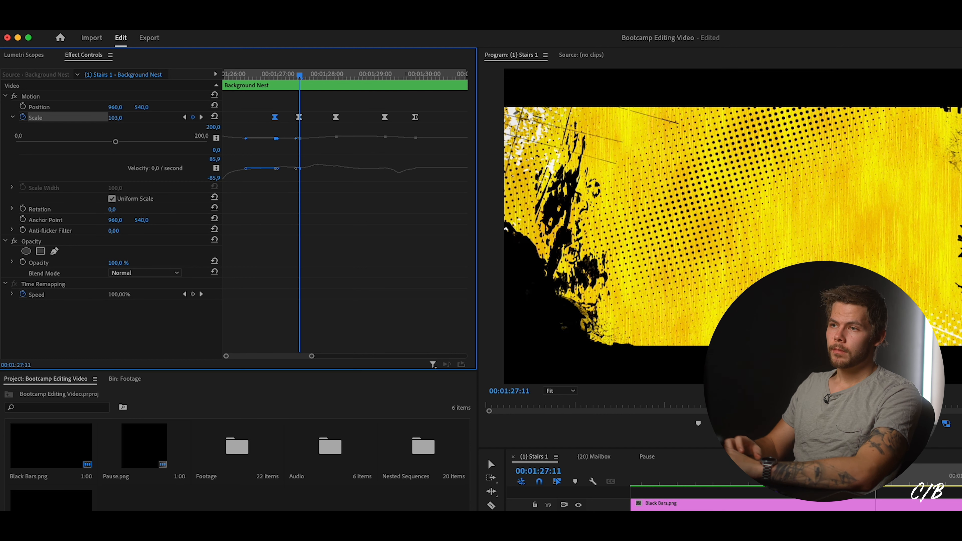
Reduce the Scale value of Background Nest at the 00:01:29:05 keyframe.
{"action": "left_click", "coordinate": [337, 75]}
{"action": "left_click_drag", "start_coordinate": [380, 74], "coordinate": [387, 72]}
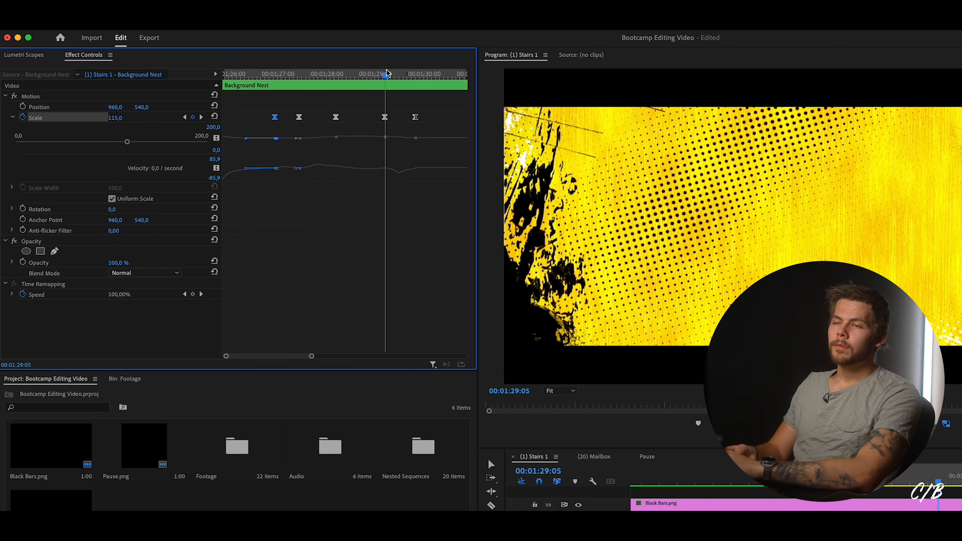
{"action": "left_click", "coordinate": [119, 118]}
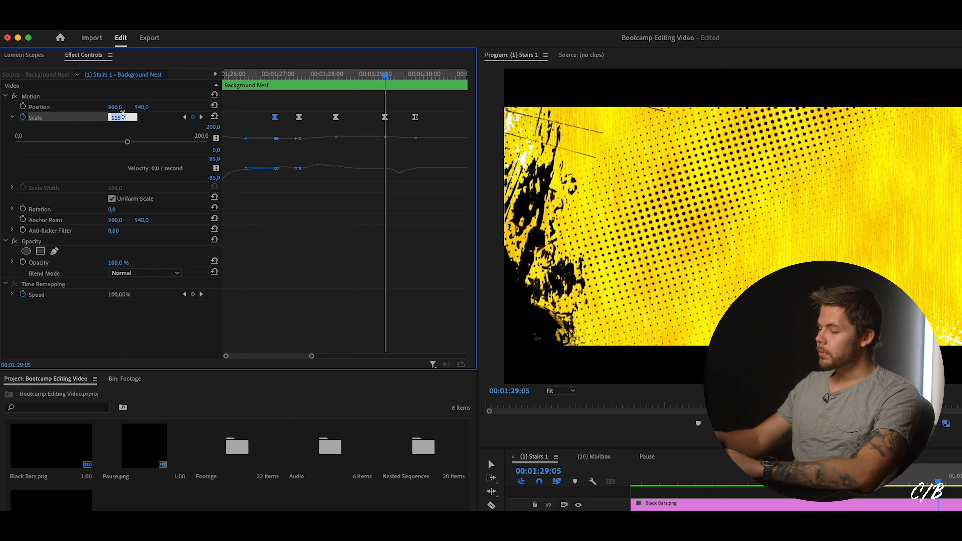
{"action": "type", "text": "18"}
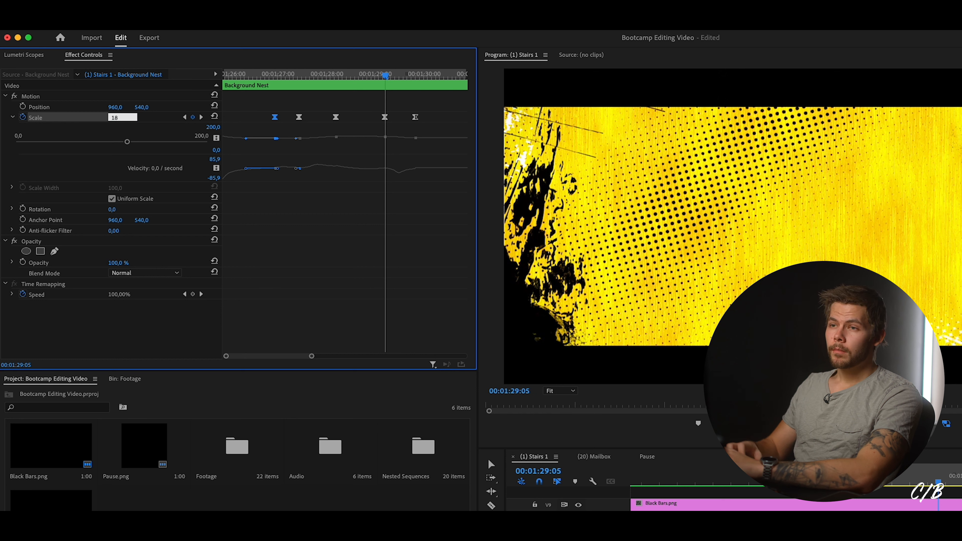
{"action": "key", "text": "BackSpace"}
{"action": "type", "text": "18"}
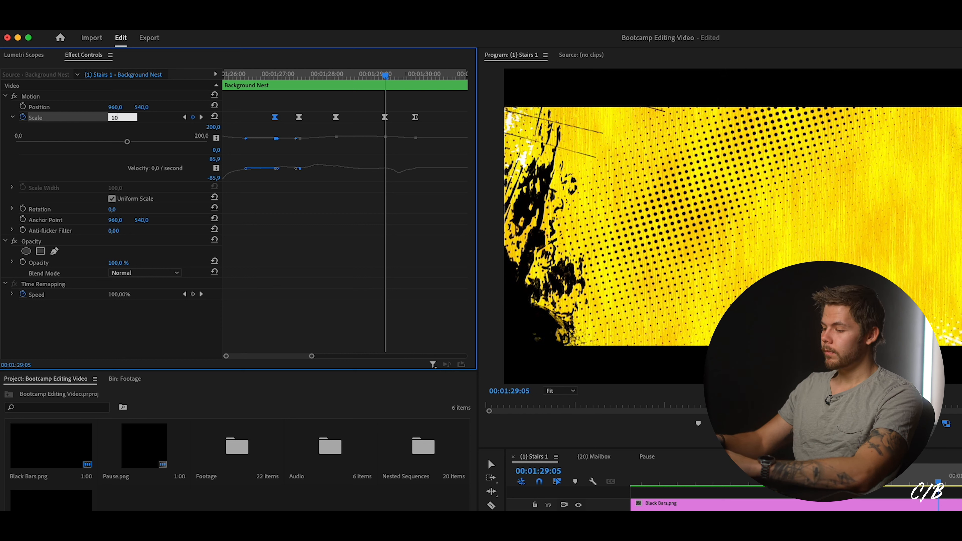
{"action": "key", "text": "Return"}
Set the Scale to 110 at 00:01:30:18 and shift the new keyframe slightly later.
{"action": "left_click_drag", "start_coordinate": [386, 76], "coordinate": [416, 89]}
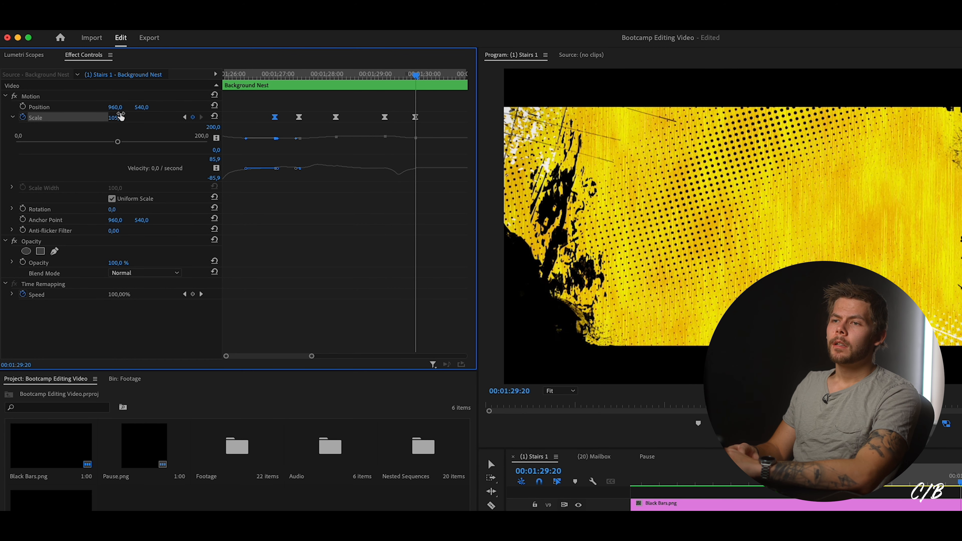
{"action": "left_click", "coordinate": [459, 76]}
{"action": "left_click", "coordinate": [120, 118]}
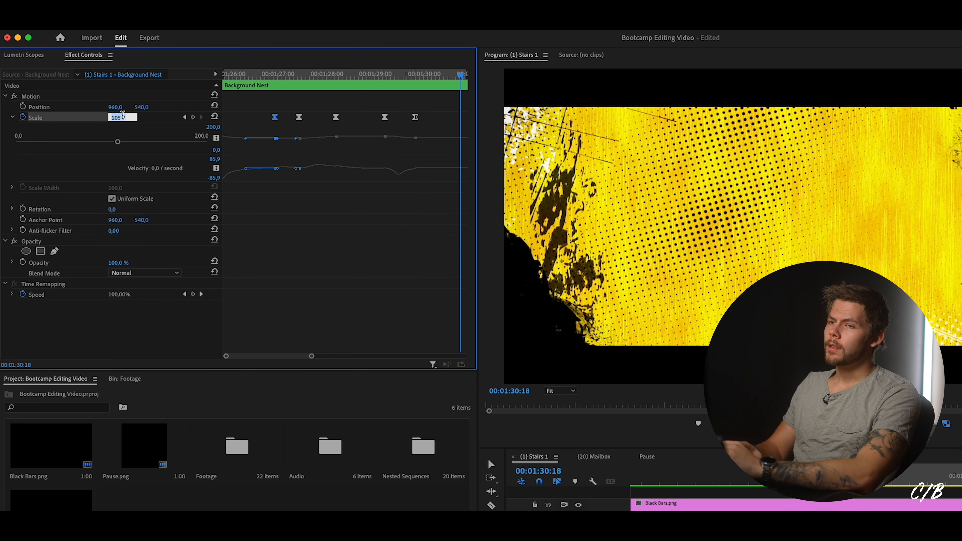
{"action": "type", "text": "1"}
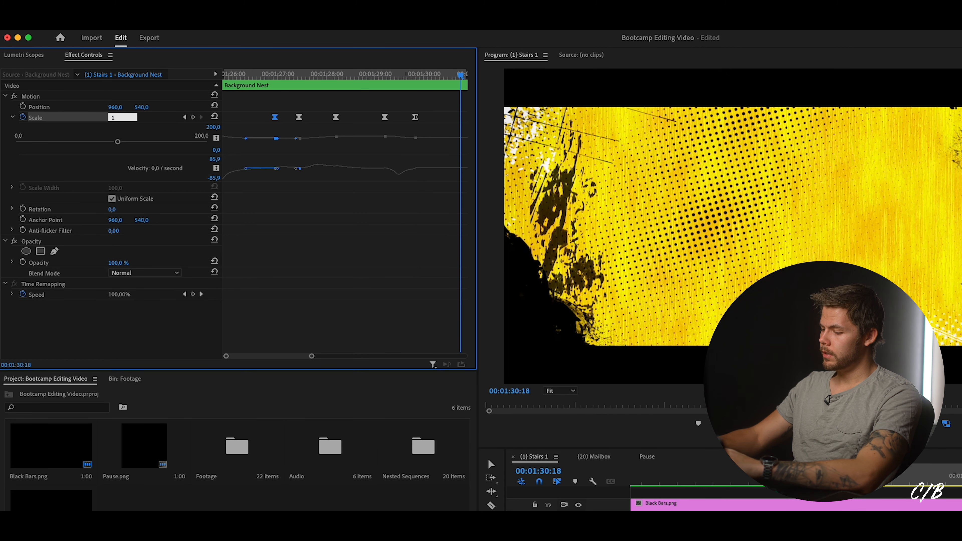
{"action": "type", "text": "10"}
{"action": "key", "text": "Return"}
{"action": "left_click_drag", "start_coordinate": [460, 117], "coordinate": [468, 116]}
Adjust the velocity handle of the Scale keyframe at 00:01:26:23, rendering and playing the animation before and after.
{"action": "key", "text": "Return"}
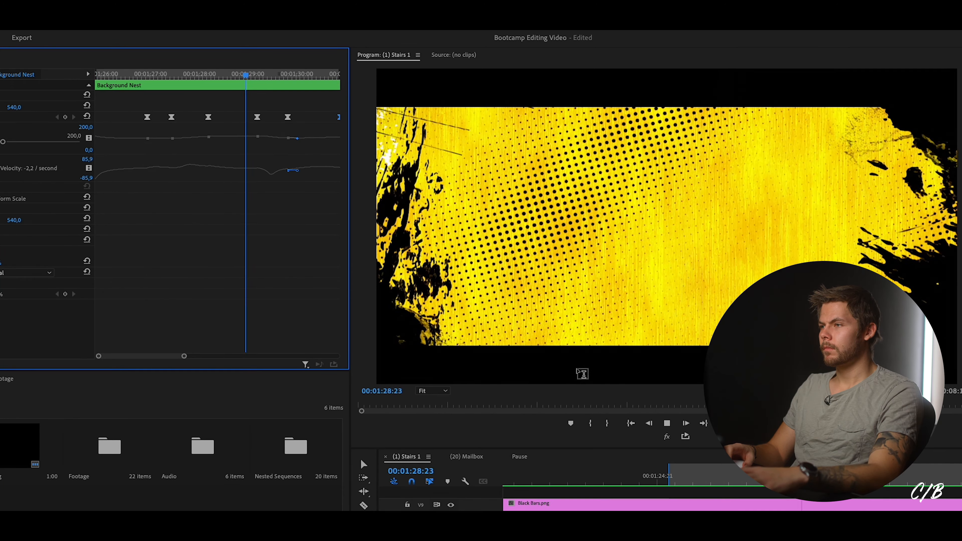
{"action": "left_click", "coordinate": [730, 478]}
{"action": "left_click", "coordinate": [148, 118]}
{"action": "left_click_drag", "start_coordinate": [150, 170], "coordinate": [154, 170]}
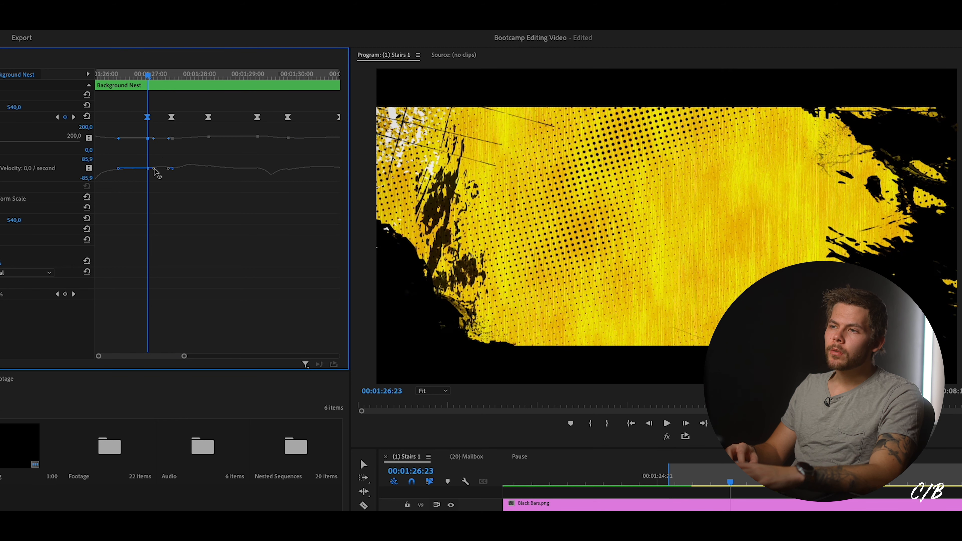
{"action": "left_click", "coordinate": [207, 117]}
{"action": "left_click", "coordinate": [287, 117]}
{"action": "key", "text": "Return"}
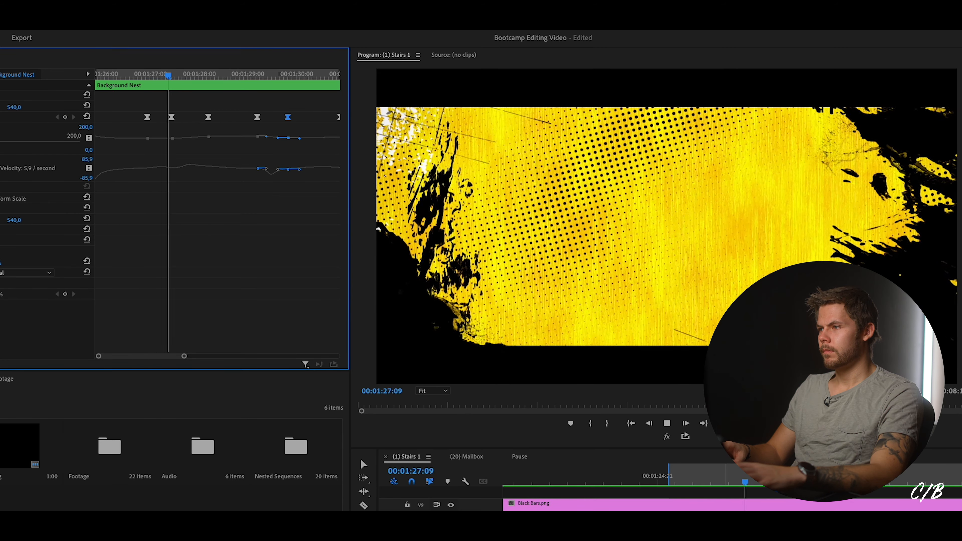
Delete the Scale keyframe at 00:01:27:11 and render the section again.
{"action": "left_click", "coordinate": [172, 75]}
{"action": "left_click", "coordinate": [172, 117]}
{"action": "key", "text": "Delete"}
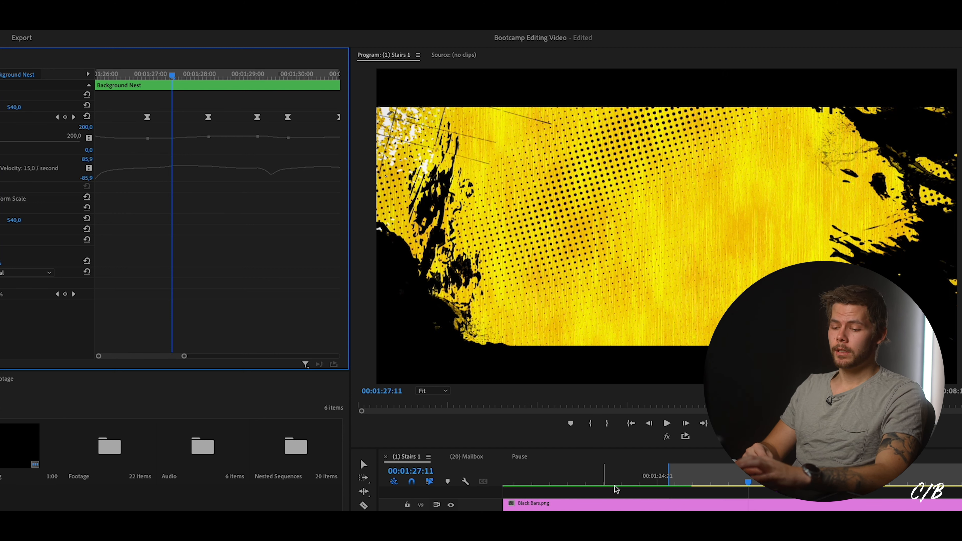
{"action": "key", "text": "Return"}
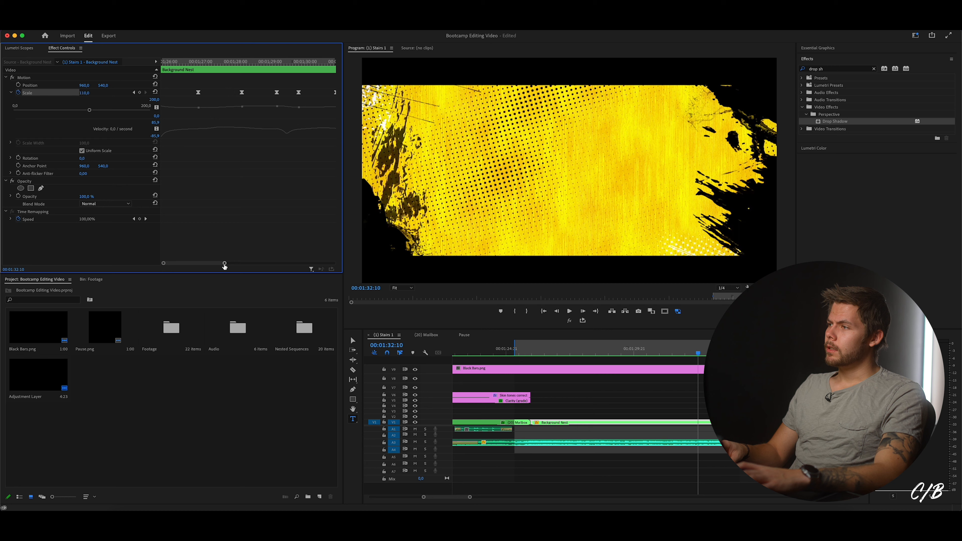
Play the Background Nest scale animation from 00:01:26:10 to about 00:01:34:03.
{"action": "left_click_drag", "start_coordinate": [184, 355], "coordinate": [286, 356]}
{"action": "left_click_drag", "start_coordinate": [297, 264], "coordinate": [333, 263]}
{"action": "mouse_move", "coordinate": [541, 384]}
{"action": "left_mouse_down"}
{"action": "mouse_move", "coordinate": [532, 385]}
{"action": "mouse_move", "coordinate": [545, 382]}
{"action": "left_mouse_up"}
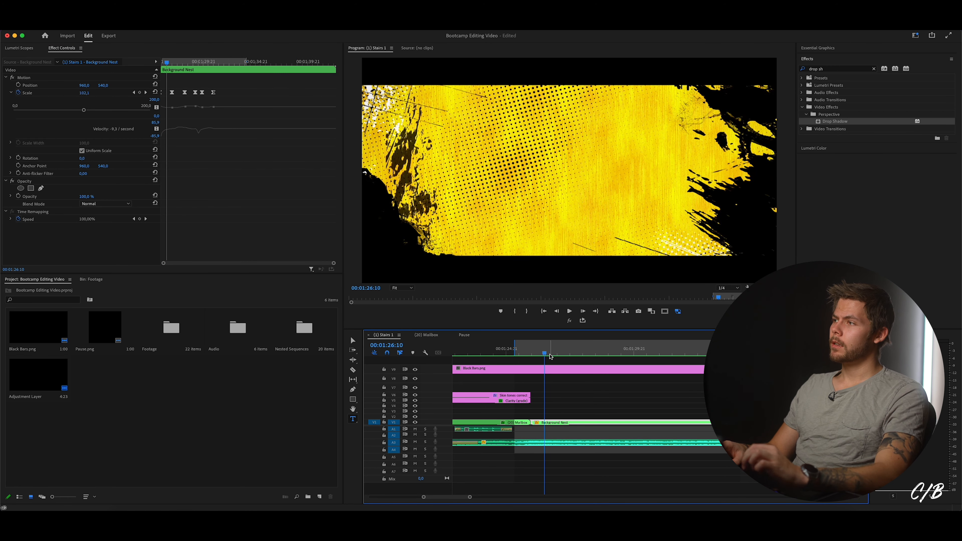
{"action": "key", "text": "space"}
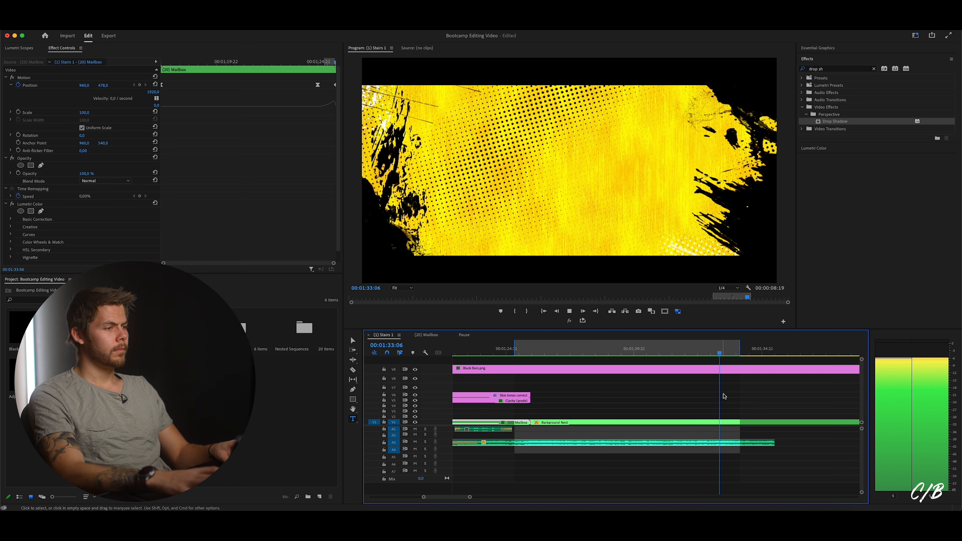
{"action": "key", "text": "space"}
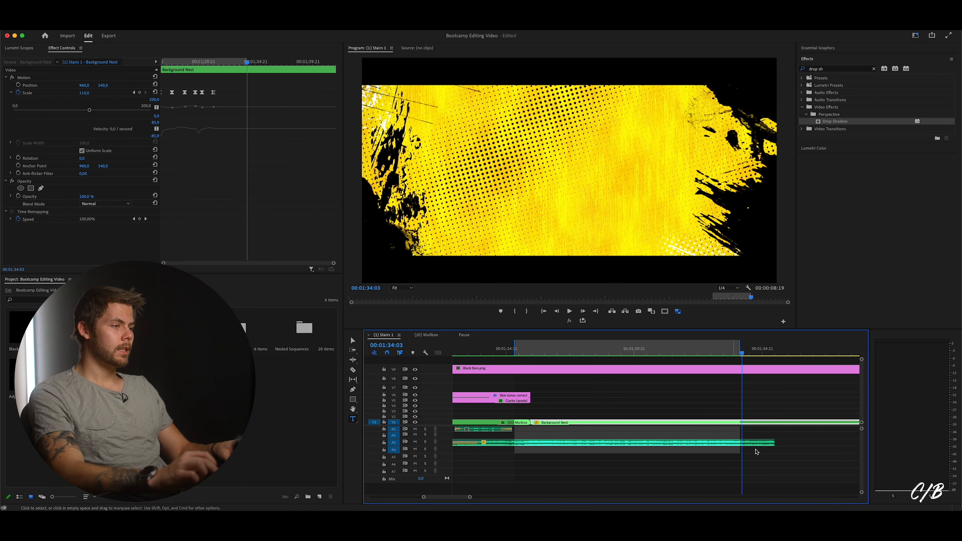
Split the Background Nest clip at 00:01:34:03.
{"action": "key", "text": "c"}
{"action": "left_click", "coordinate": [745, 421]}
{"action": "key", "text": "v"}
Set the Scale of Background Nest to 105 at 00:01:31:21.
{"action": "left_click_drag", "start_coordinate": [274, 63], "coordinate": [289, 64]}
{"action": "left_click", "coordinate": [84, 93]}
{"action": "type", "text": "1"}
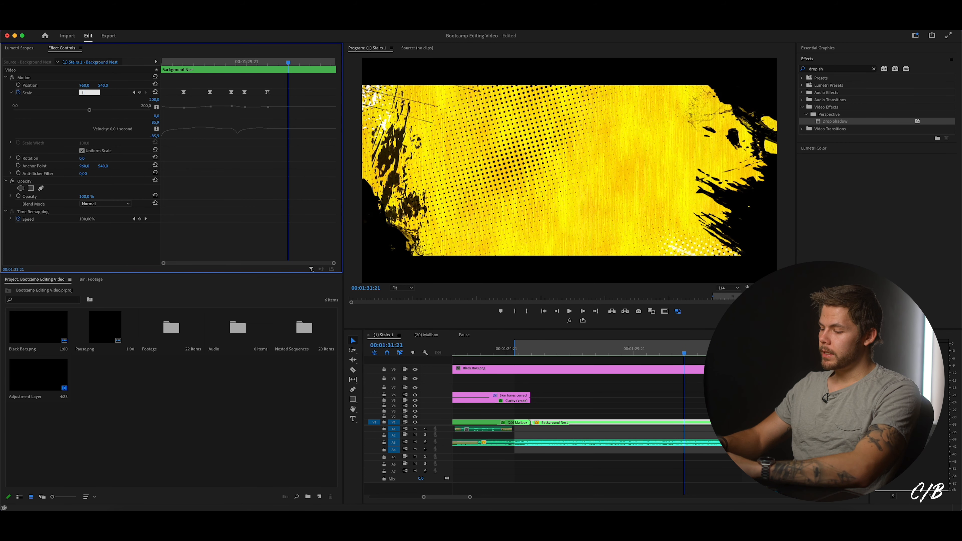
{"action": "type", "text": "05"}
{"action": "key", "text": "Return"}
Set the Scale of Background Nest to 115 at 00:01:32:22.
{"action": "left_click", "coordinate": [305, 62]}
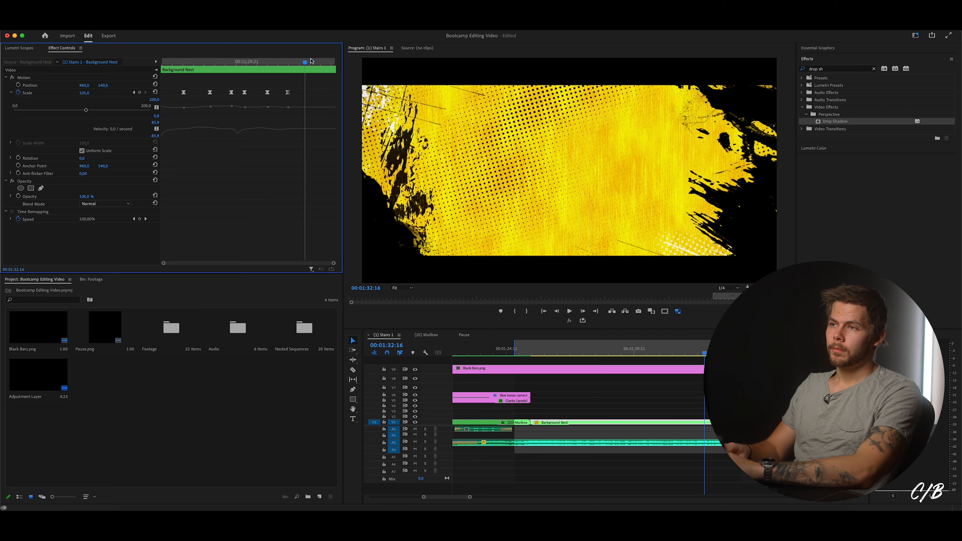
{"action": "left_click", "coordinate": [310, 61]}
{"action": "left_click", "coordinate": [84, 93]}
{"action": "type", "text": "1"}
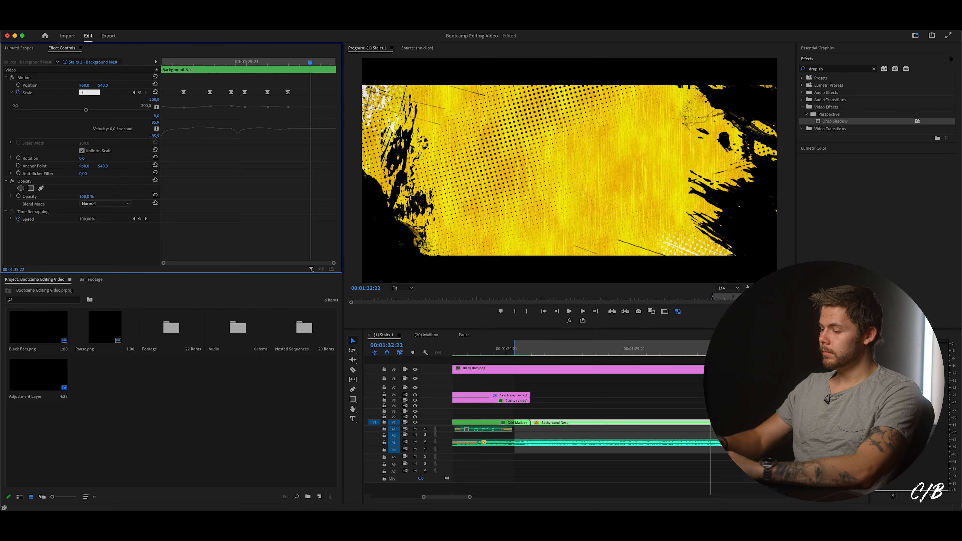
{"action": "type", "text": "15"}
{"action": "key", "text": "Return"}
Add a final Scale keyframe near the end of the Background Nest clip.
{"action": "left_click", "coordinate": [330, 62]}
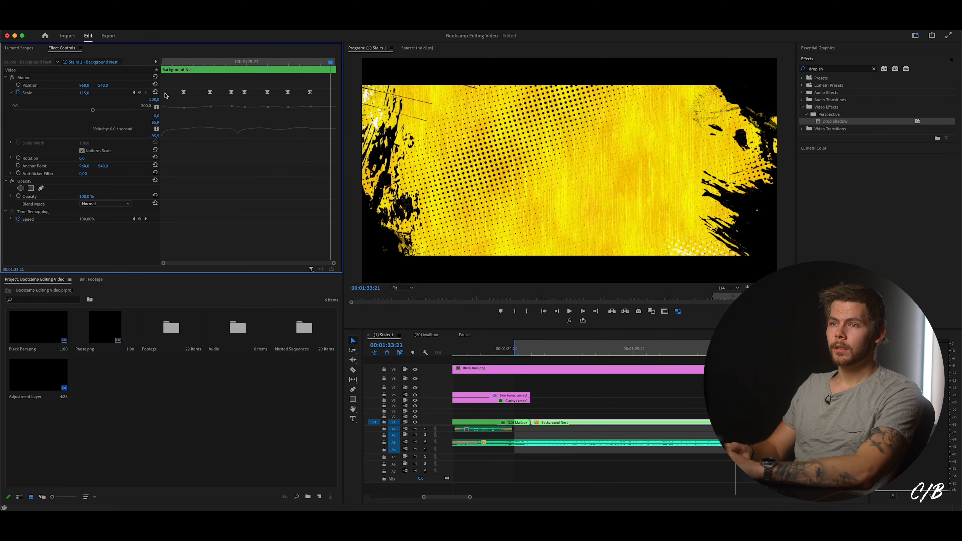
{"action": "left_click", "coordinate": [89, 92]}
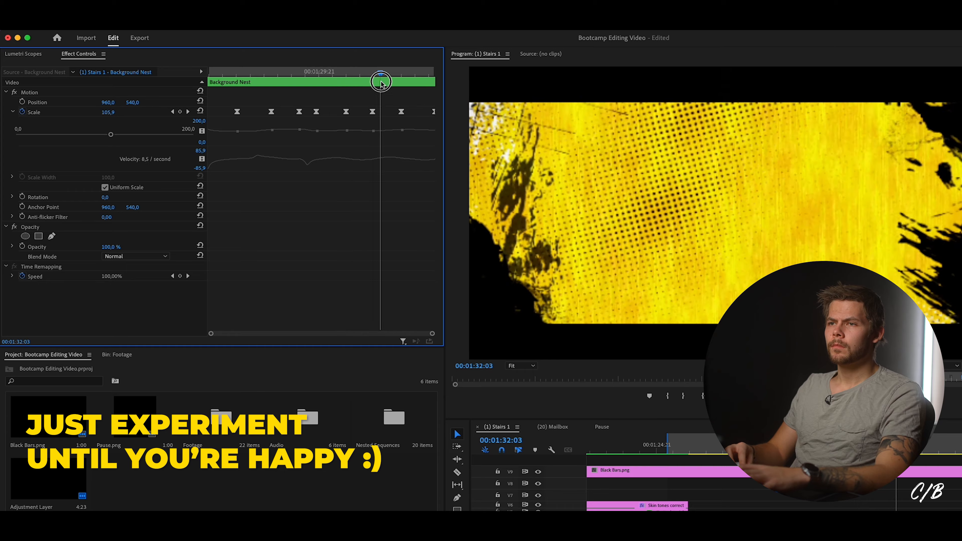
{"action": "left_click", "coordinate": [285, 108]}
Enable Position keyframing for Background Nest at the clip's start, 00:01:25:21.
{"action": "left_click_drag", "start_coordinate": [343, 73], "coordinate": [199, 101]}
{"action": "left_click", "coordinate": [350, 95]}
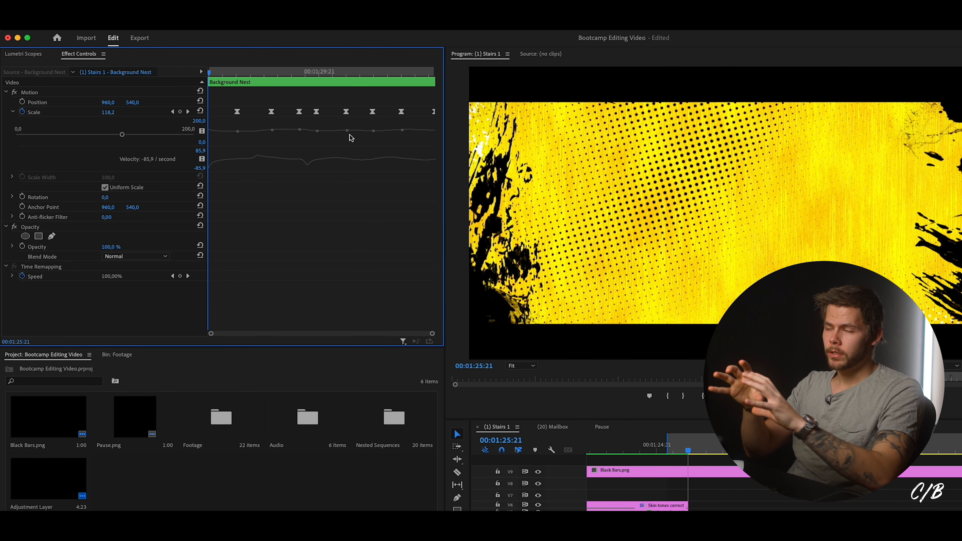
{"action": "left_click", "coordinate": [22, 102]}
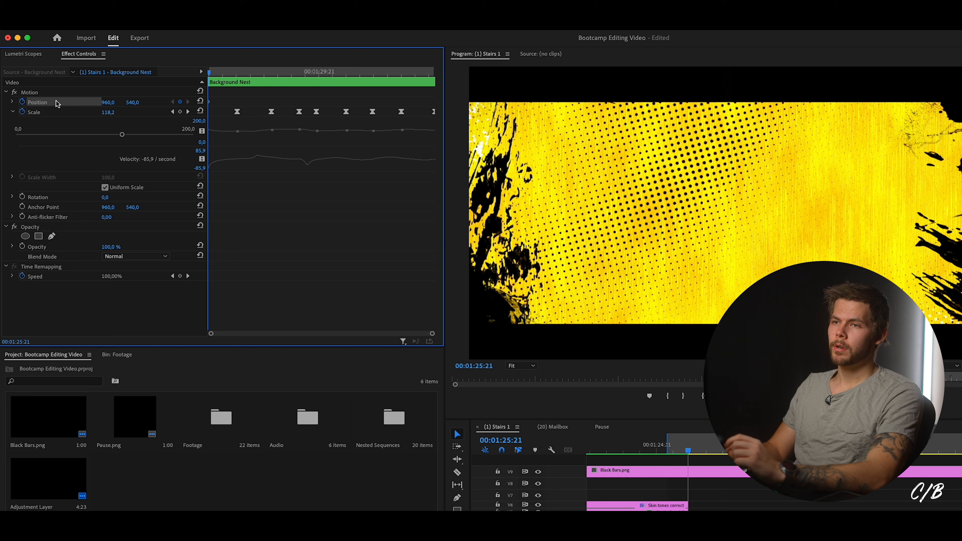
Offset Background Nest slightly to a Position of about 956.5, 545.2 at 00:01:26:04.
{"action": "key", "text": "Right"}
{"action": "key", "text": "Right"}
{"action": "key", "text": "Right"}
{"action": "key", "text": "Right"}
{"action": "key", "text": "Right"}
{"action": "key", "text": "Right"}
{"action": "key", "text": "Right"}
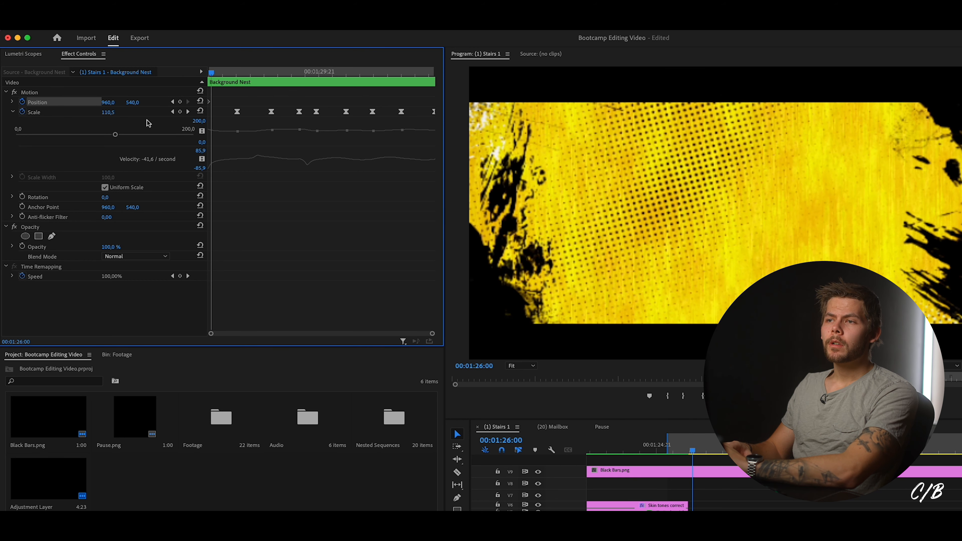
{"action": "left_click", "coordinate": [61, 93]}
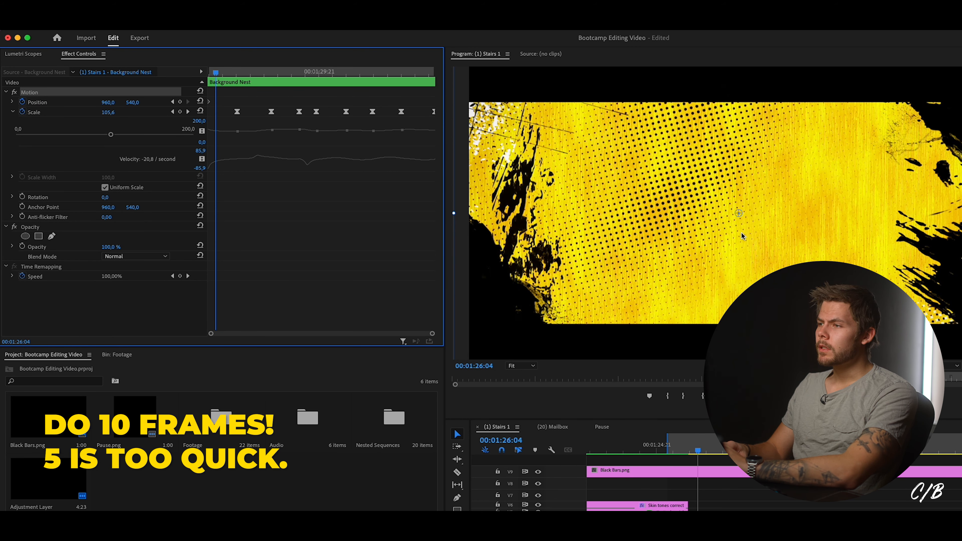
{"action": "left_click_drag", "start_coordinate": [740, 231], "coordinate": [740, 233]}
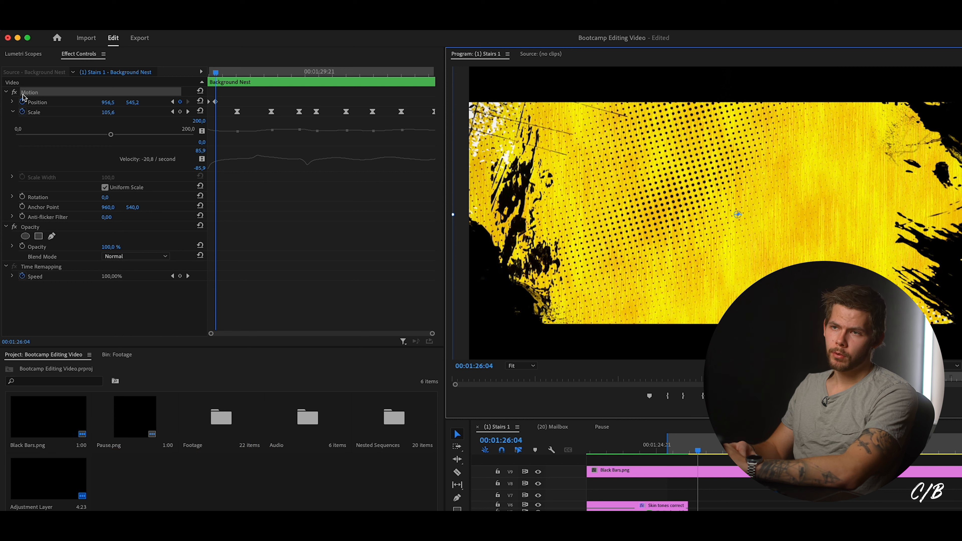
Add two more slightly offset Position keyframes at five-frame intervals, ending with about 965.2, 548.7 at 00:01:26:14.
{"action": "left_click", "coordinate": [279, 184]}
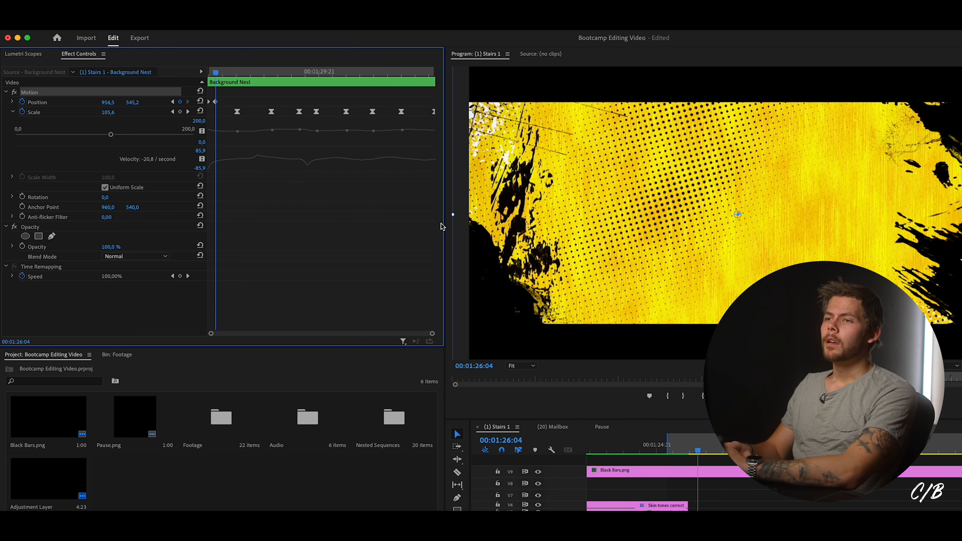
{"action": "key", "text": "shift+Right"}
{"action": "left_click_drag", "start_coordinate": [740, 251], "coordinate": [738, 249]}
{"action": "left_click", "coordinate": [278, 184]}
{"action": "key", "text": "shift+Right"}
{"action": "left_click_drag", "start_coordinate": [722, 245], "coordinate": [718, 244]}
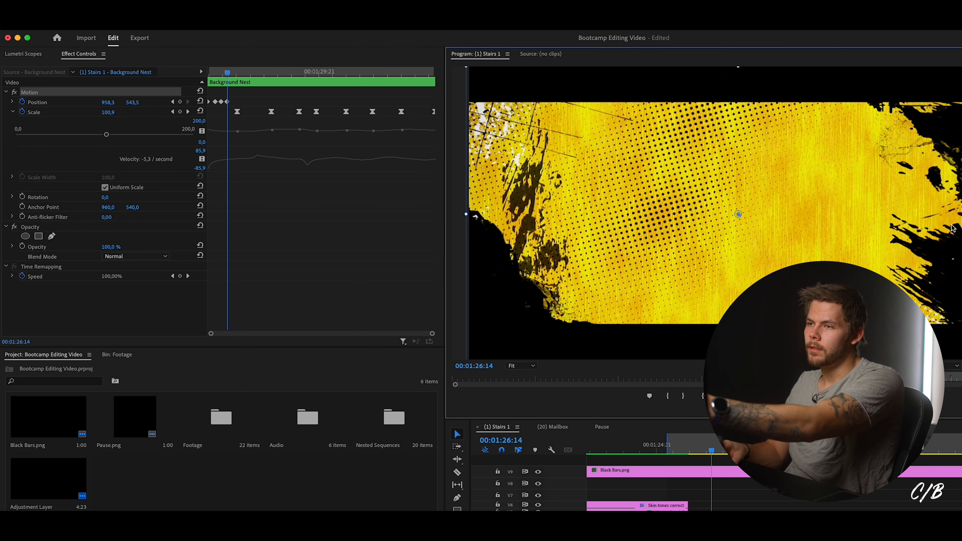
{"action": "left_click_drag", "start_coordinate": [951, 226], "coordinate": [951, 225]}
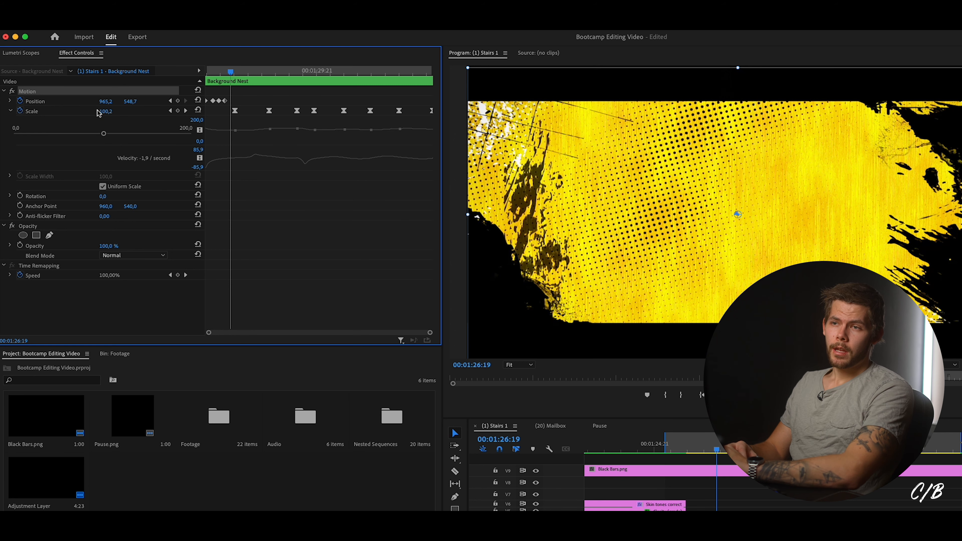
Set the Scale keyframe of Background Nest at 00:01:26:23 to 102.
{"action": "key", "text": "Right"}
{"action": "key", "text": "Right"}
{"action": "key", "text": "Right"}
{"action": "key", "text": "Right"}
{"action": "left_click", "coordinate": [105, 111]}
{"action": "type", "text": "102"}
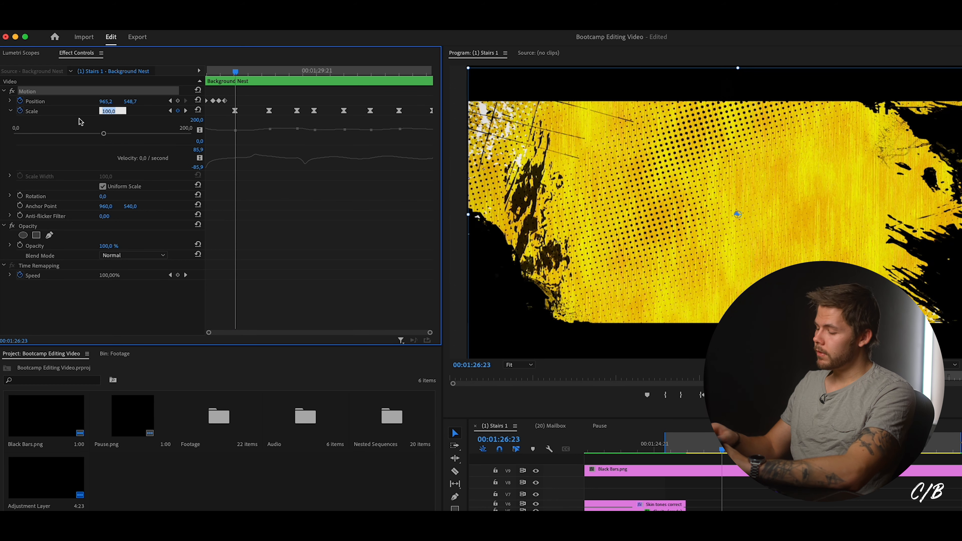
{"action": "key", "text": "Return"}
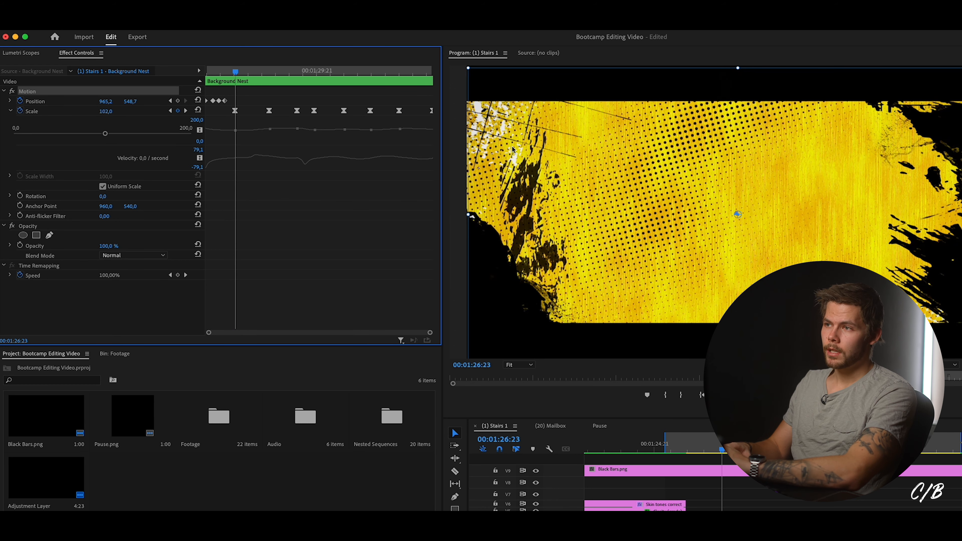
Offset Background Nest to a Position of about 965.2, 543.5 at 00:01:26:23, and add another shifted Position keyframe eight frames further on.
{"action": "left_click_drag", "start_coordinate": [574, 199], "coordinate": [575, 197]}
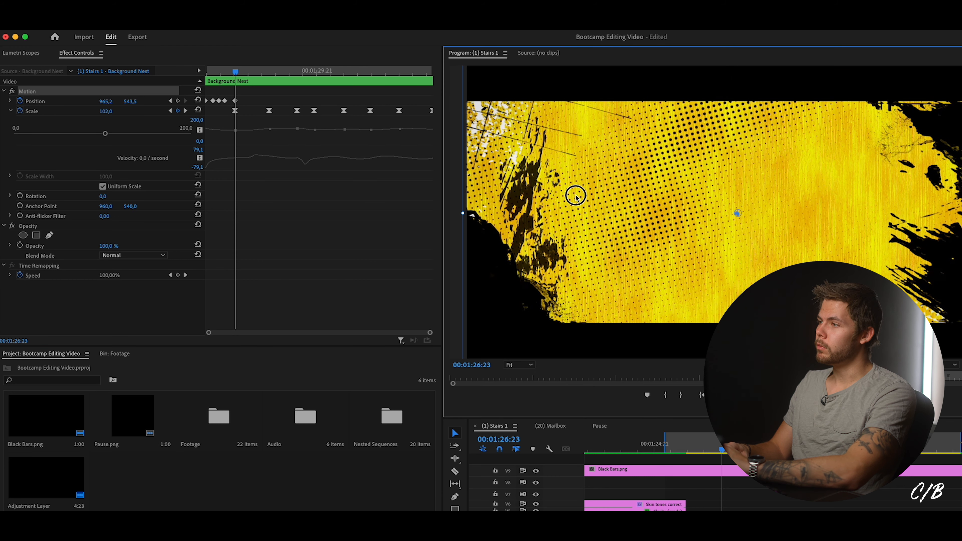
{"action": "left_click", "coordinate": [255, 184]}
{"action": "key", "text": "Right"}
{"action": "key", "text": "Right"}
{"action": "key", "text": "Right"}
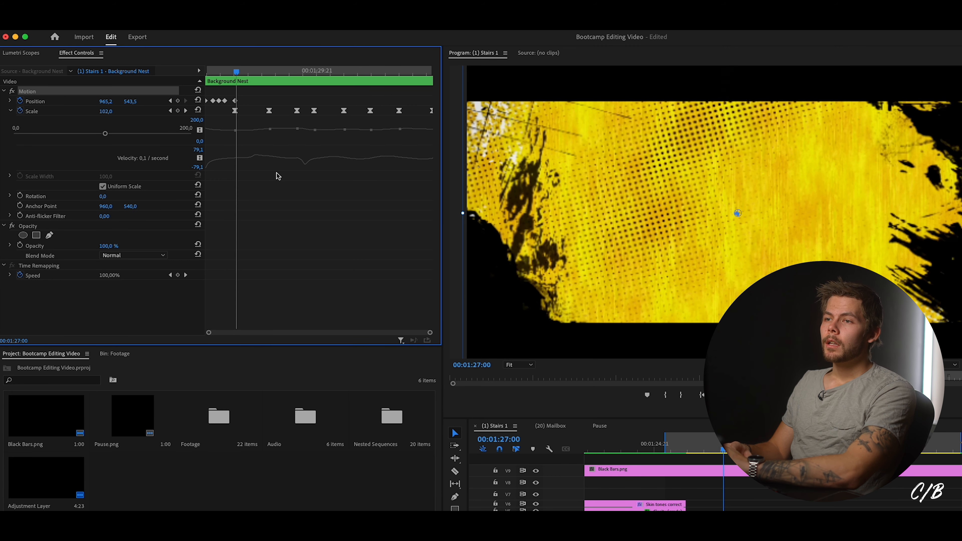
{"action": "key", "text": "Right"}
{"action": "key", "text": "Right"}
{"action": "key", "text": "Right"}
{"action": "key", "text": "Right"}
{"action": "key", "text": "Right"}
{"action": "left_click_drag", "start_coordinate": [710, 198], "coordinate": [713, 243]}
Add two shifted Position keyframes at five-frame intervals, ending with about 965.2, 553.9 at 00:01:27:17.
{"action": "left_click", "coordinate": [401, 236]}
{"action": "key", "text": "Right"}
{"action": "key", "text": "Right"}
{"action": "key", "text": "Right"}
{"action": "key", "text": "Right"}
{"action": "key", "text": "Right"}
{"action": "left_click", "coordinate": [401, 254]}
{"action": "key", "text": "Right"}
{"action": "key", "text": "Right"}
{"action": "key", "text": "Right"}
{"action": "key", "text": "Right"}
{"action": "key", "text": "Right"}
{"action": "left_click", "coordinate": [421, 257]}
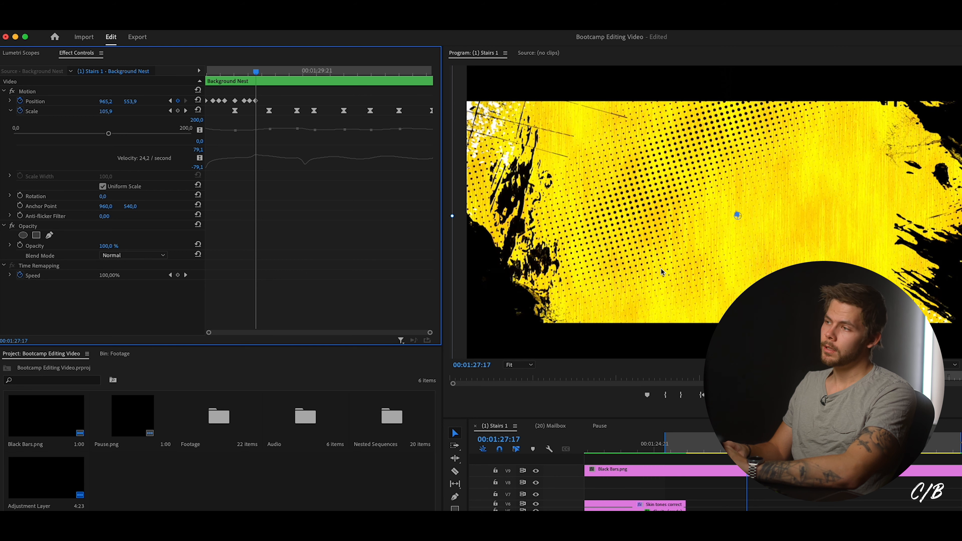
Continue the shake with small Position offsets past 00:01:27:17, using about 961.7, 538.3 at 00:01:27:21.
{"action": "left_click_drag", "start_coordinate": [663, 269], "coordinate": [689, 267]}
{"action": "left_click", "coordinate": [305, 242]}
{"action": "key", "text": "Right"}
{"action": "key", "text": "Right"}
{"action": "key", "text": "Right"}
{"action": "key", "text": "Right"}
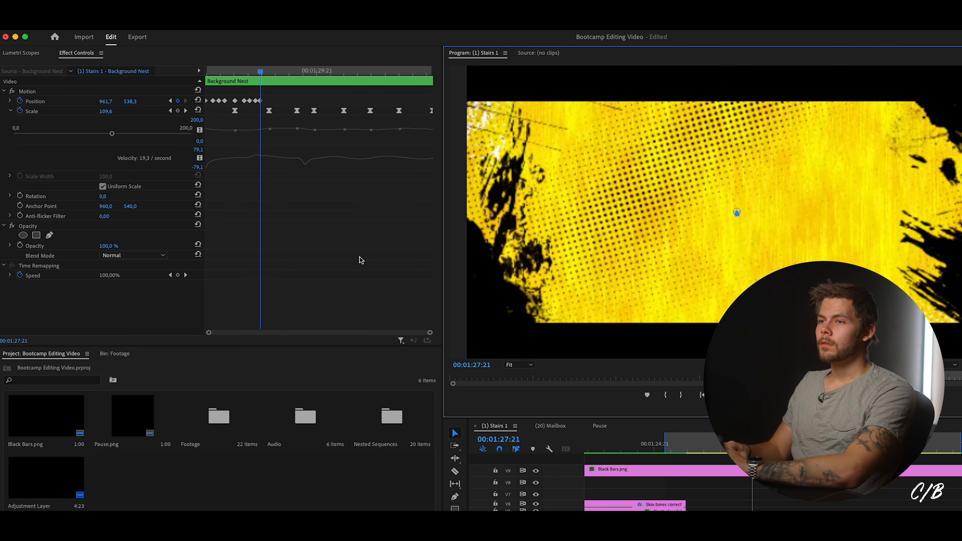
{"action": "left_click", "coordinate": [359, 259]}
{"action": "key", "text": "Right"}
{"action": "key", "text": "Right"}
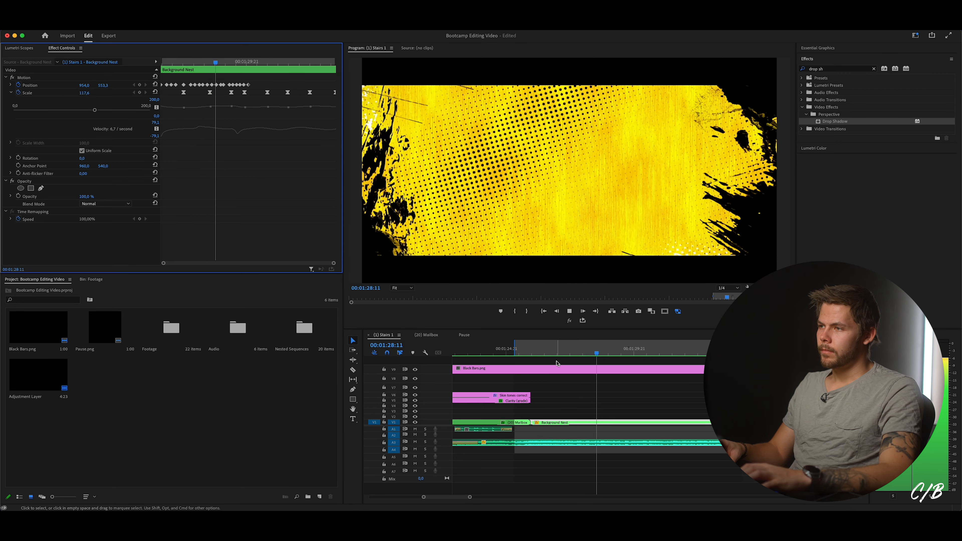
Stop playback at 00:01:29:00, select the Background Nest clip and extend its Position keyframes toward the clip's end.
{"action": "key", "text": "space"}
{"action": "left_click", "coordinate": [595, 422]}
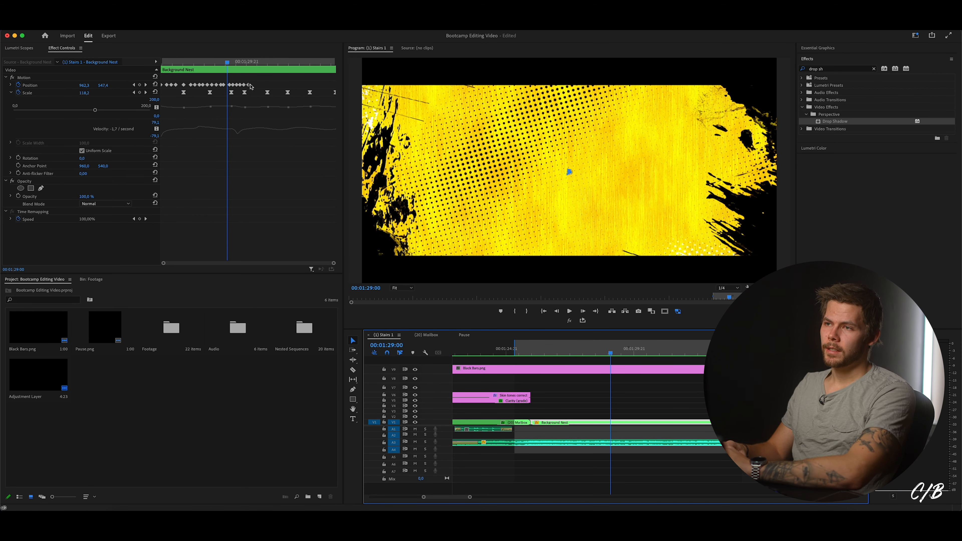
{"action": "left_click", "coordinate": [347, 86]}
{"action": "left_click_drag", "start_coordinate": [244, 85], "coordinate": [328, 85]}
{"action": "left_click_drag", "start_coordinate": [239, 86], "coordinate": [322, 85]}
Add a two-line text graphic at 00:01:26:19 reading "CREATED BY" with the creator's full name below it.
{"action": "key", "text": "super+t"}
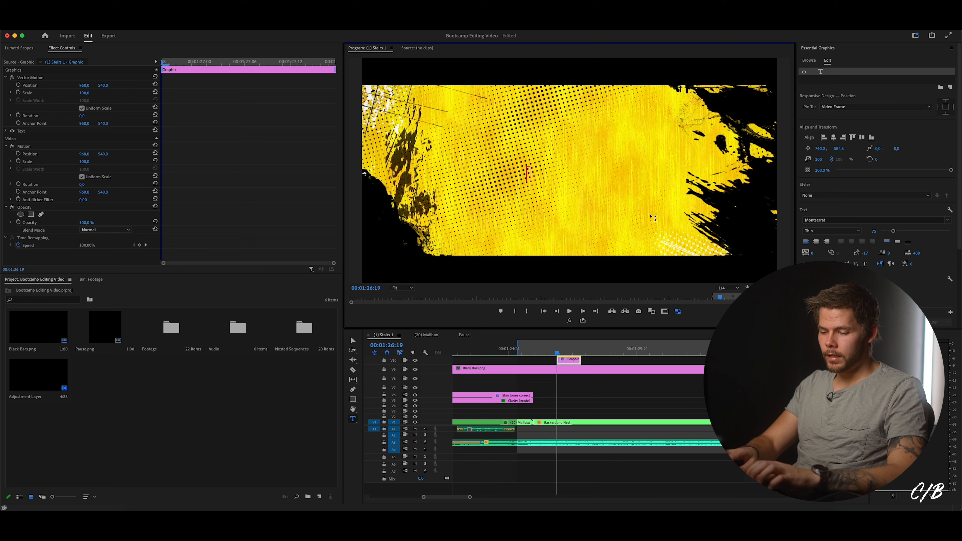
{"action": "type", "text": "C"}
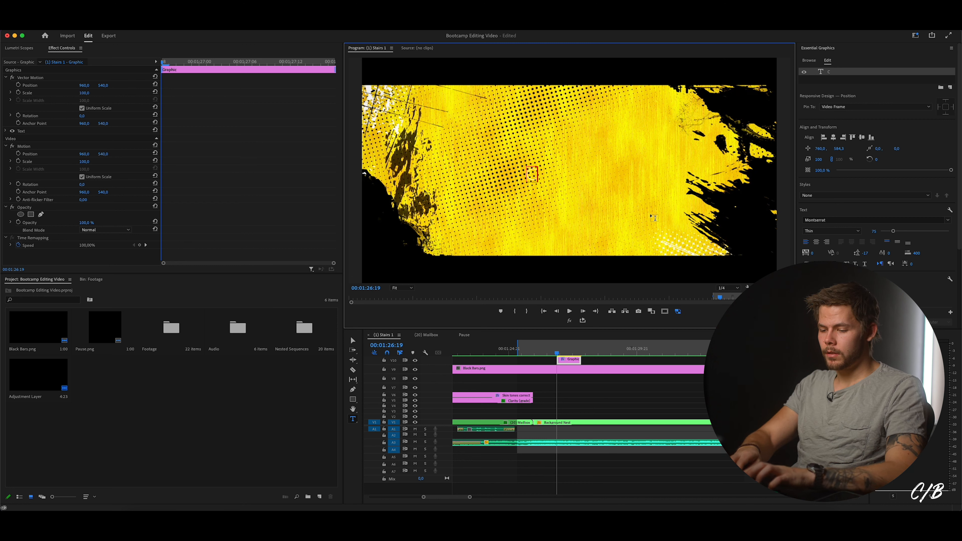
{"action": "type", "text": "REATED BY"}
{"action": "key", "text": "Return"}
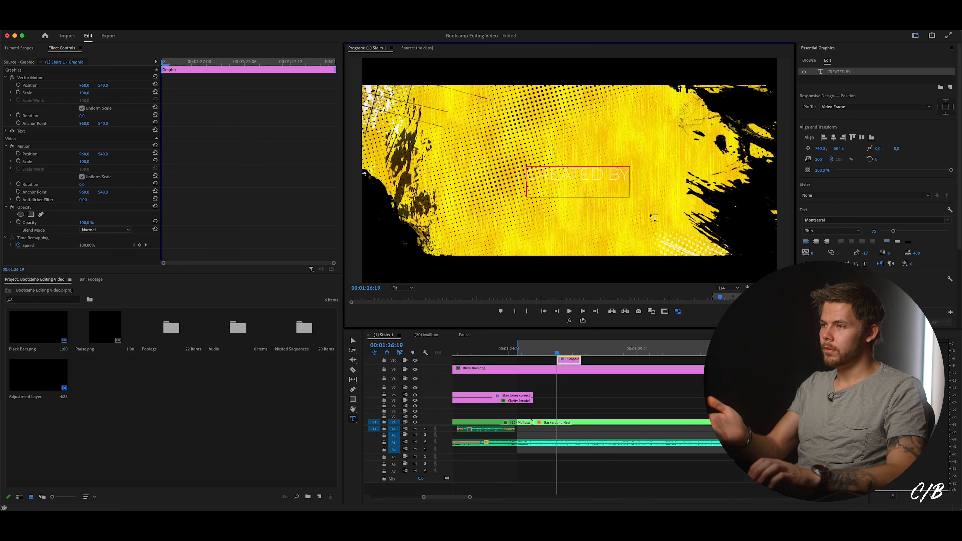
{"action": "type", "text": "FEL"}
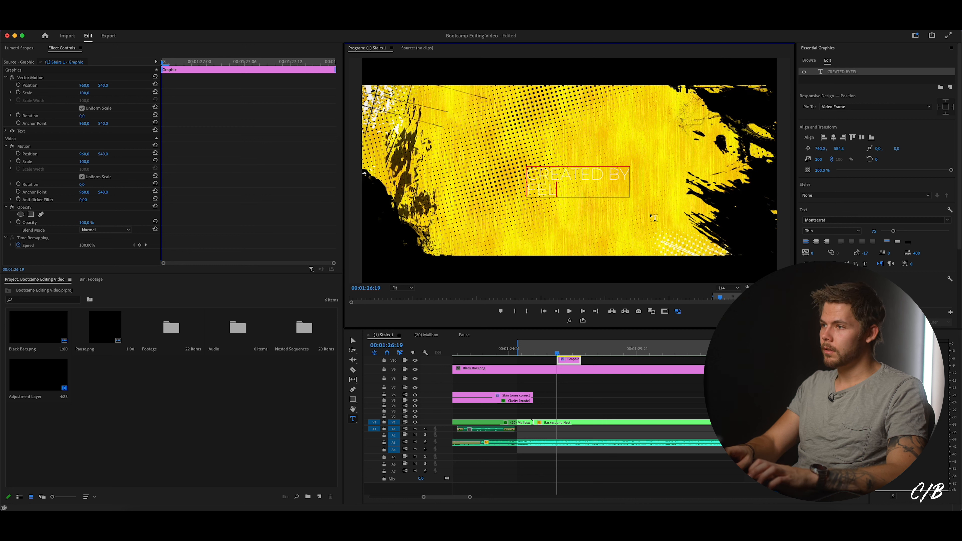
{"action": "type", "text": "IX OLOFSSON"}
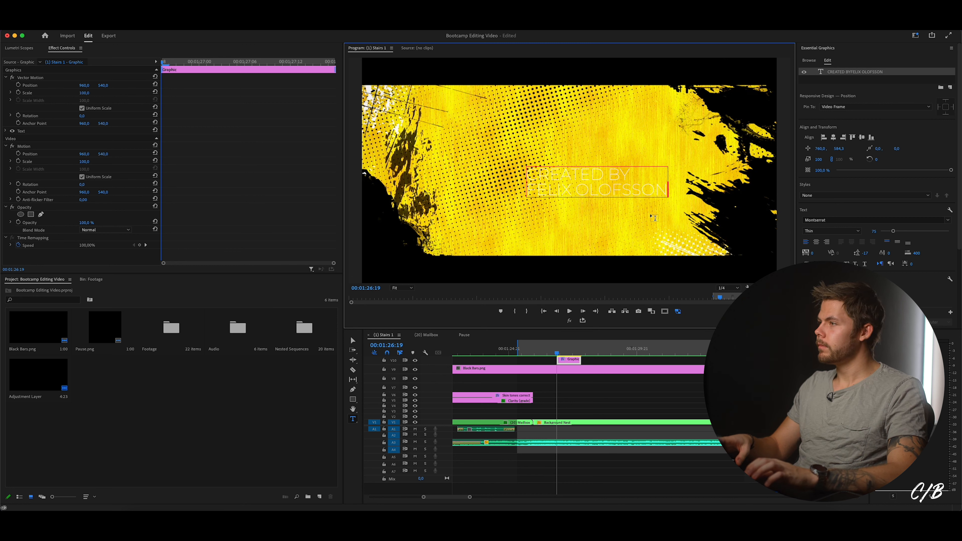
Select all of the credit text and center it horizontally and vertically in the frame.
{"action": "left_click_drag", "start_coordinate": [667, 186], "coordinate": [520, 169]}
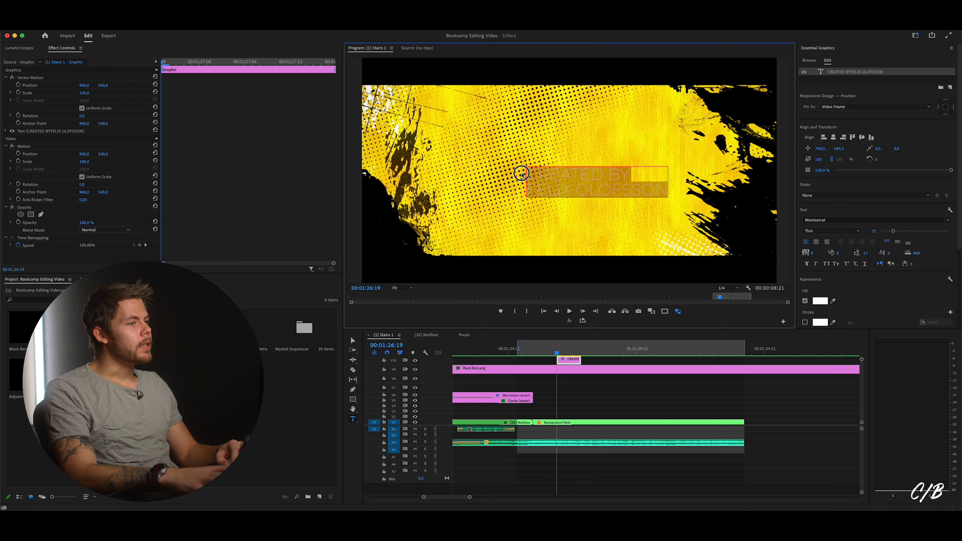
{"action": "left_click", "coordinate": [821, 49]}
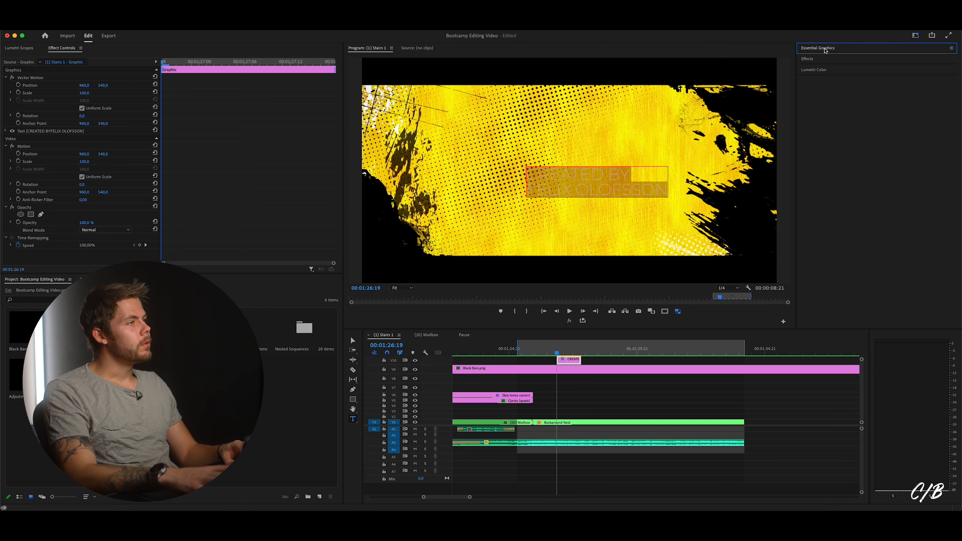
{"action": "left_click", "coordinate": [820, 50]}
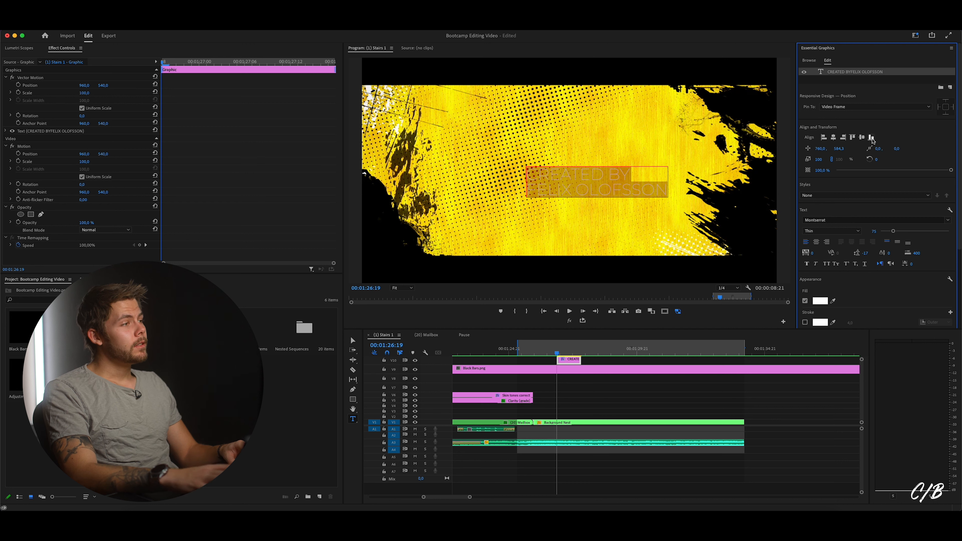
{"action": "left_click", "coordinate": [833, 138]}
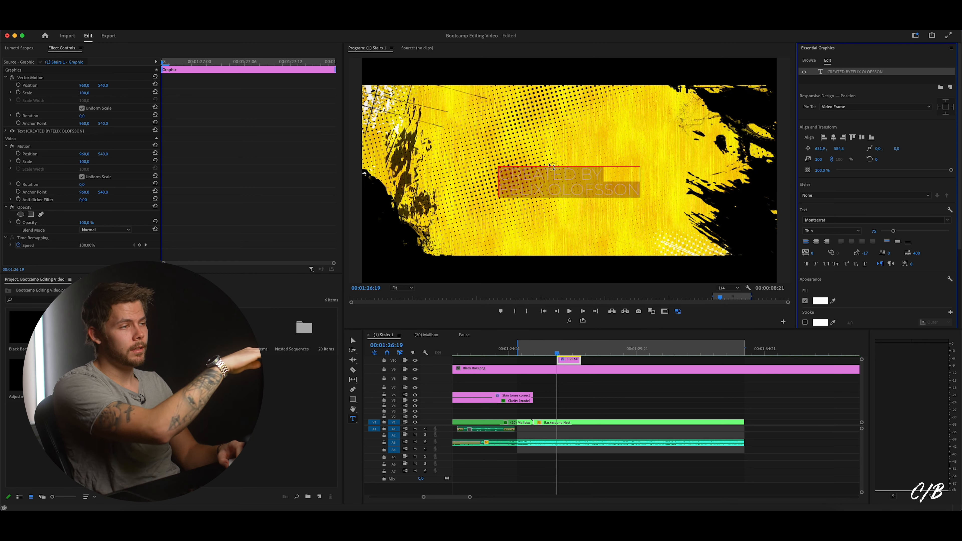
{"action": "left_click", "coordinate": [862, 138]}
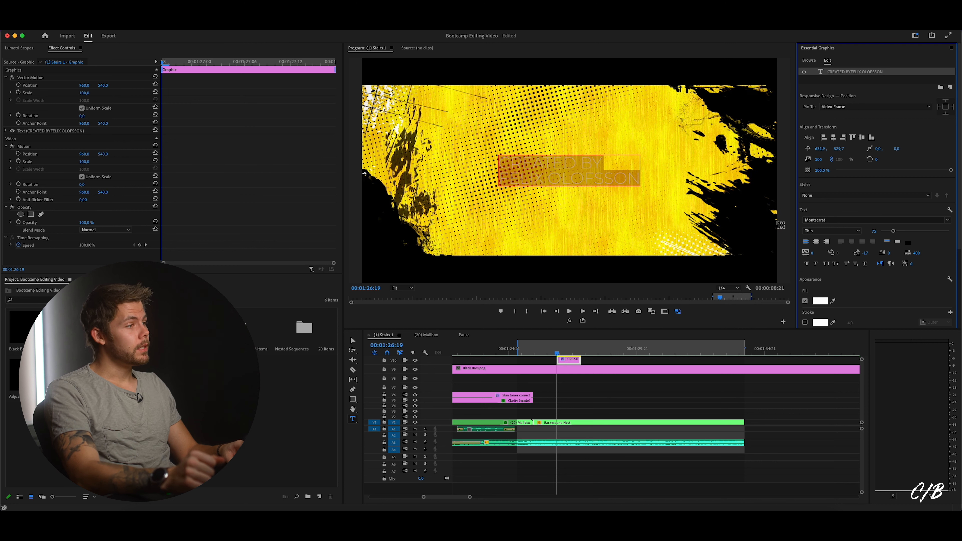
Change the font of the selected credit text to Graun.
{"action": "left_click", "coordinate": [820, 219]}
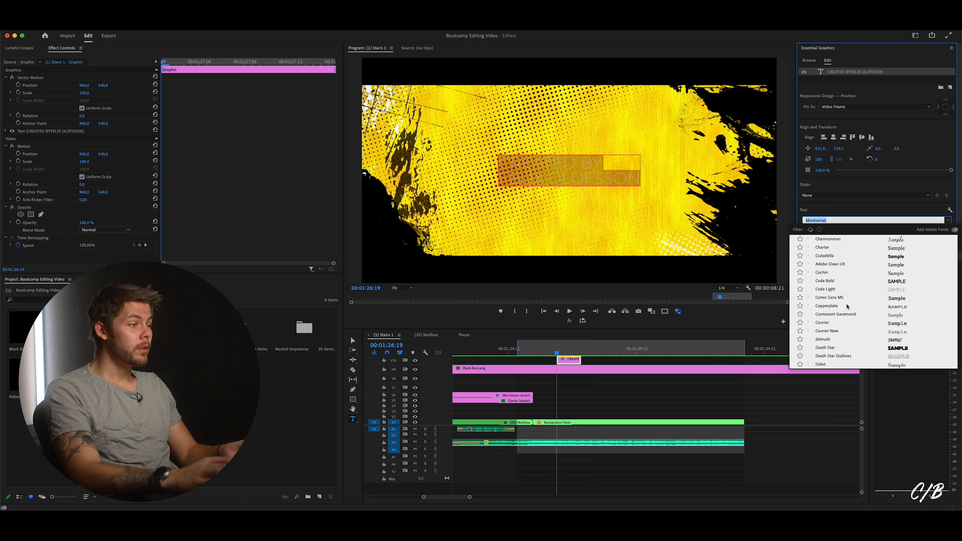
{"action": "scroll", "coordinate": [846, 306], "scroll_direction": "down", "scroll_amount": 4}
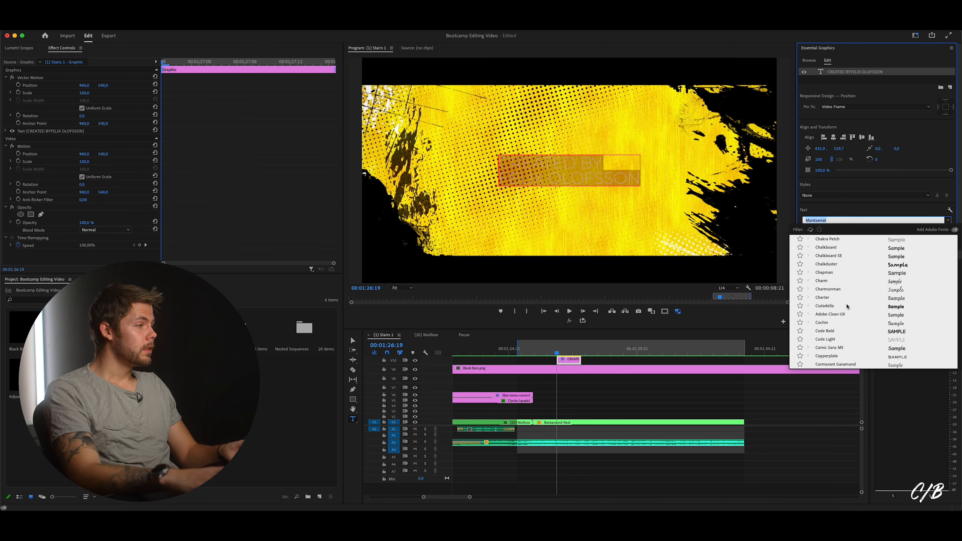
{"action": "scroll", "coordinate": [847, 306], "scroll_direction": "down", "scroll_amount": 10}
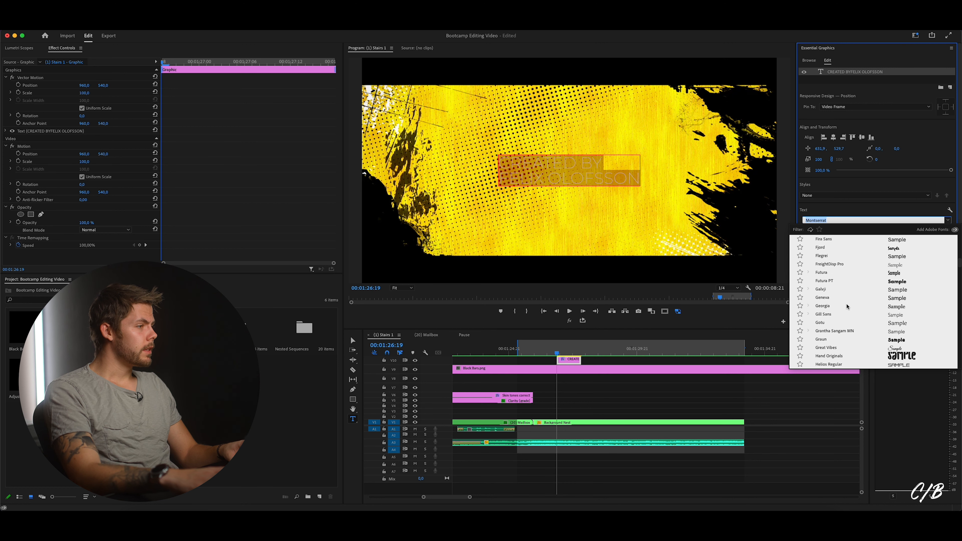
{"action": "left_click", "coordinate": [820, 339]}
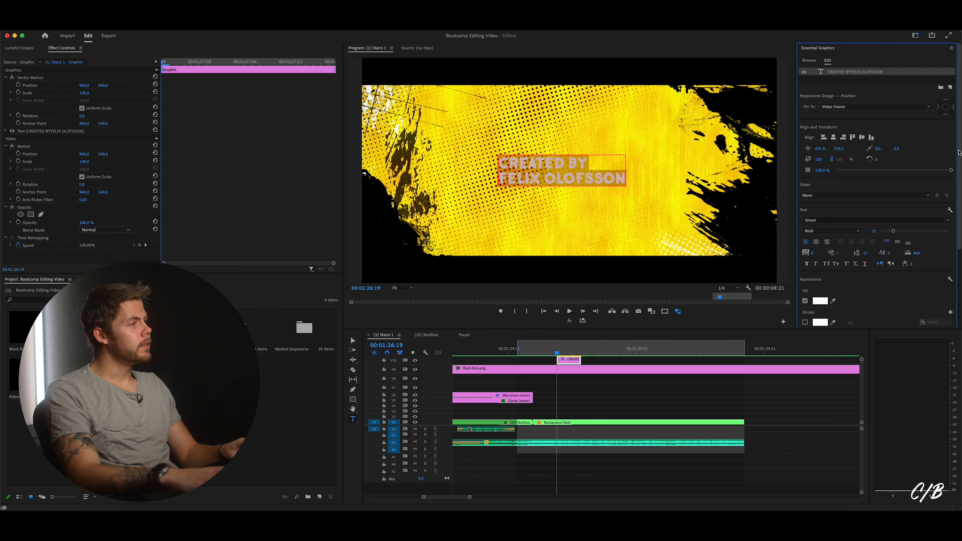
Change the fill color of the credit text to black.
{"action": "scroll", "coordinate": [841, 252], "scroll_direction": "down", "scroll_amount": 3}
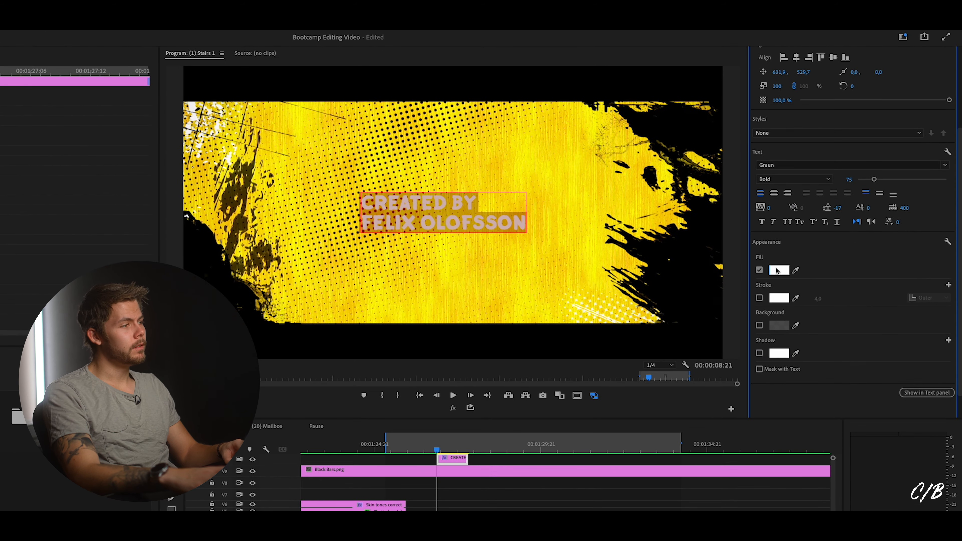
{"action": "left_click", "coordinate": [777, 270]}
{"action": "left_click_drag", "start_coordinate": [277, 328], "coordinate": [204, 267]}
{"action": "left_click", "coordinate": [437, 278]}
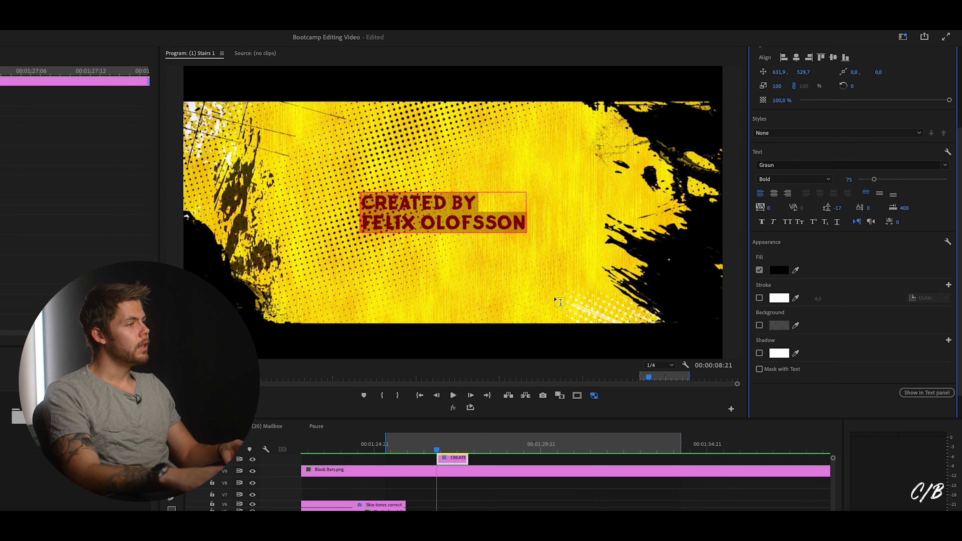
Enable a white (FFFFFF) shadow on the credit text and increase its distance to about 10.9.
{"action": "left_click", "coordinate": [759, 353]}
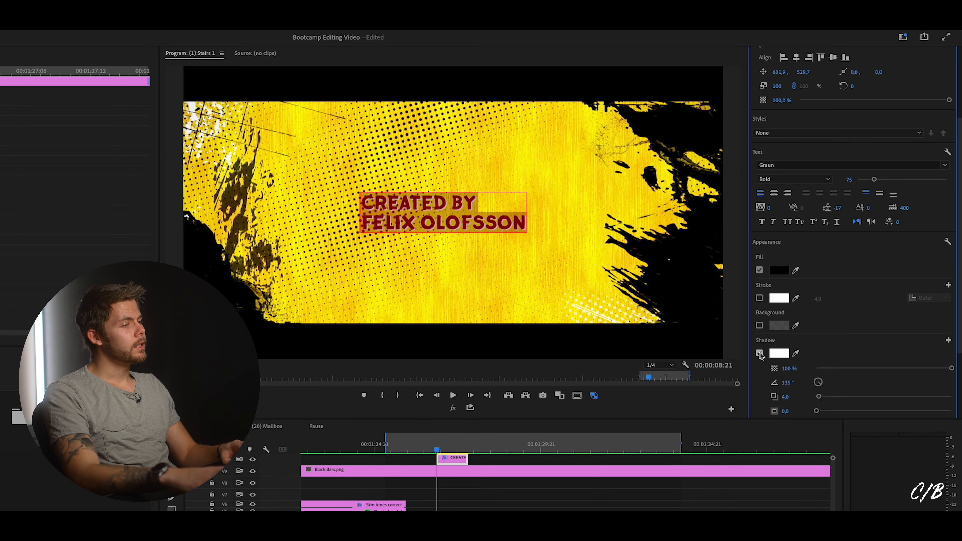
{"action": "left_click", "coordinate": [776, 354]}
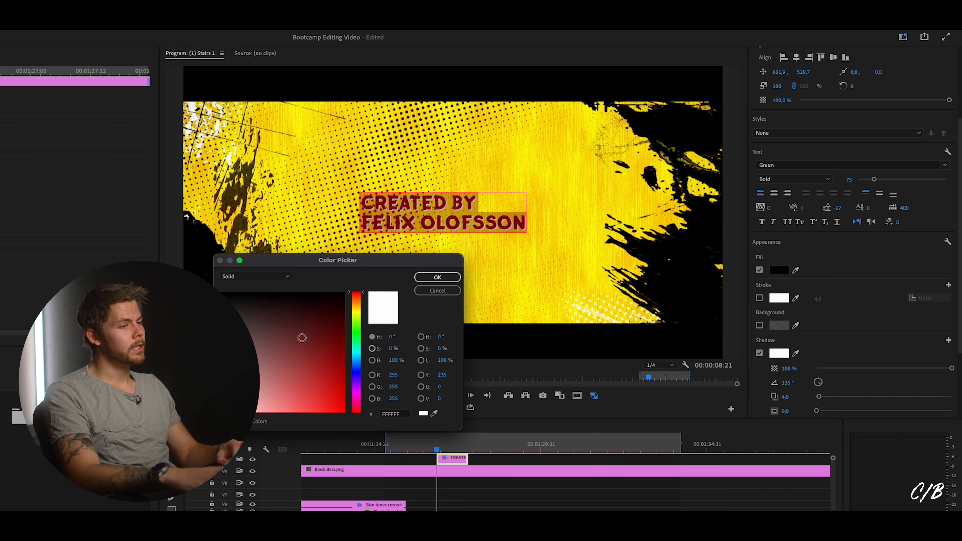
{"action": "left_click", "coordinate": [437, 276]}
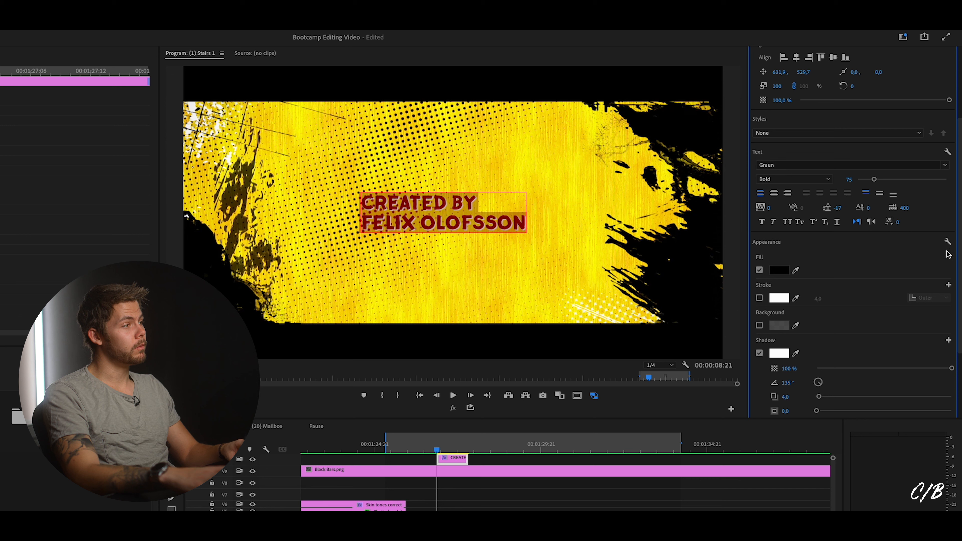
{"action": "scroll", "coordinate": [951, 235], "scroll_direction": "down", "scroll_amount": 3}
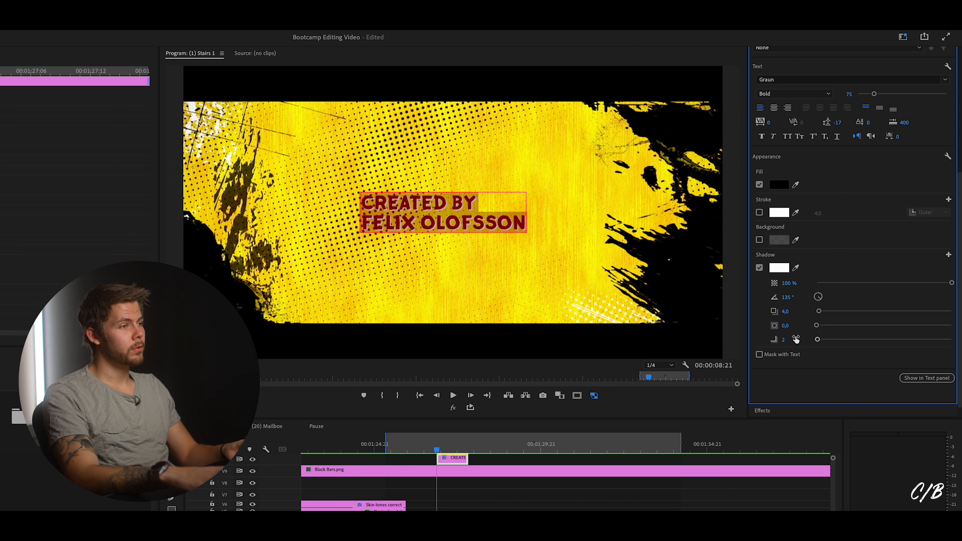
{"action": "left_click_drag", "start_coordinate": [785, 311], "coordinate": [797, 311]}
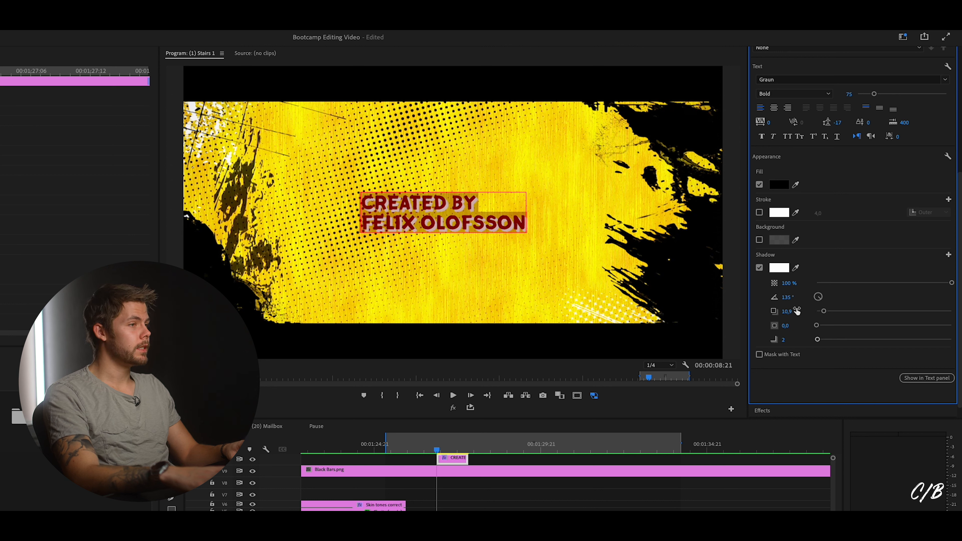
Undo the last two shadow adjustments, then center-align the credit text's lines and center the text block horizontally in the frame.
{"action": "key", "text": "super+z"}
{"action": "key", "text": "super+z"}
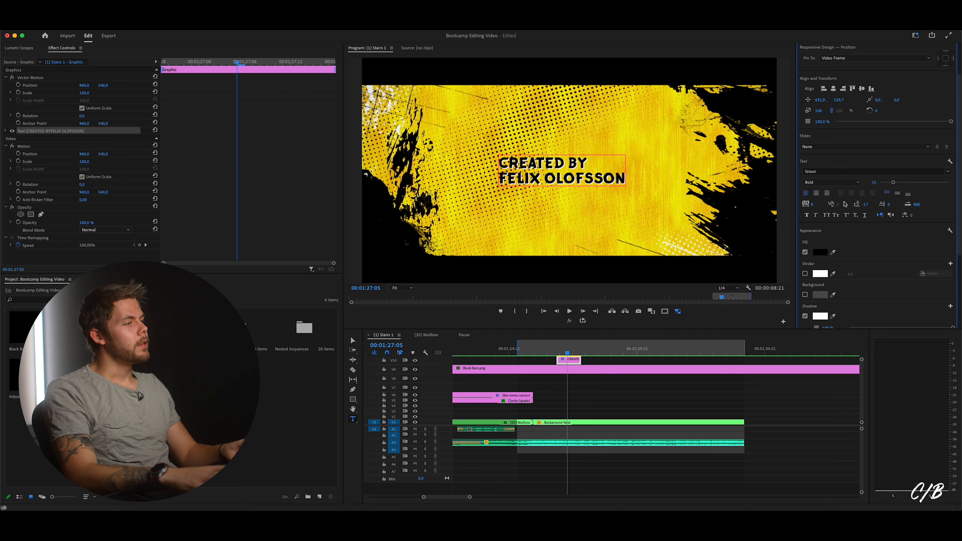
{"action": "left_click", "coordinate": [816, 193]}
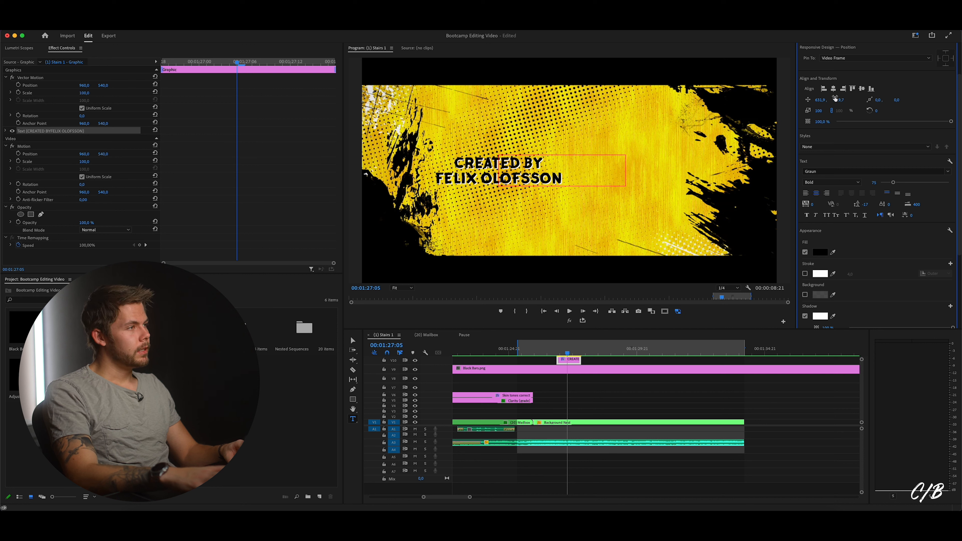
{"action": "left_click", "coordinate": [833, 88]}
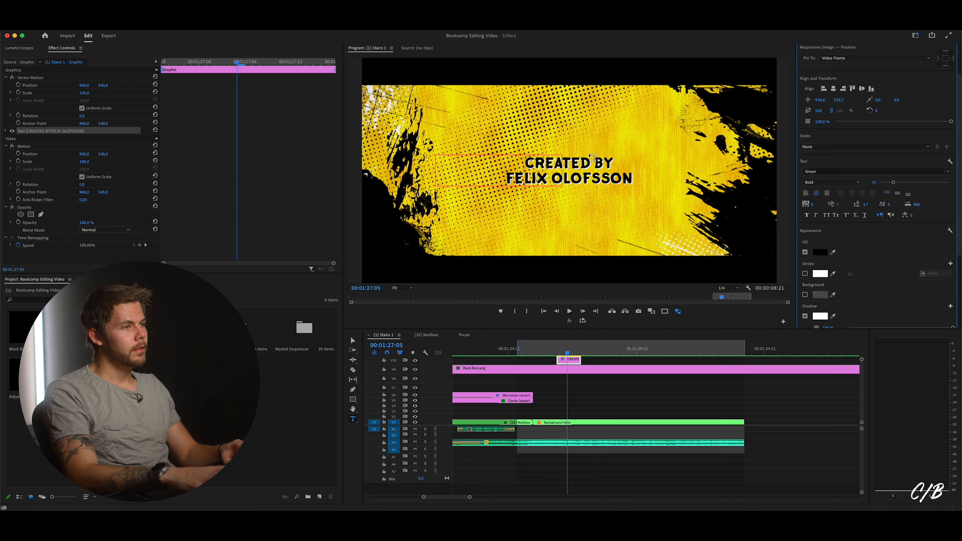
Set the font size of only the "CREATED BY" line to 50.
{"action": "left_click_drag", "start_coordinate": [527, 163], "coordinate": [618, 163]}
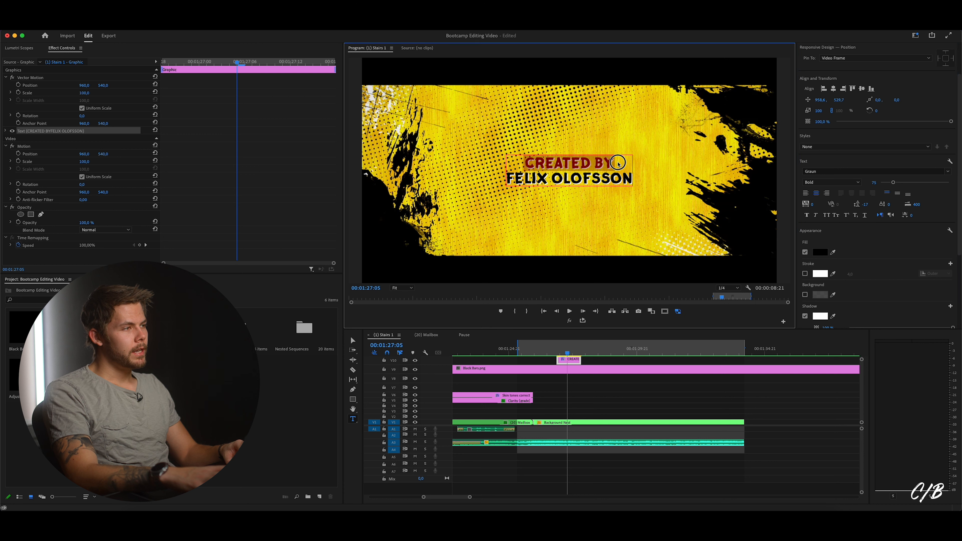
{"action": "left_click", "coordinate": [875, 183]}
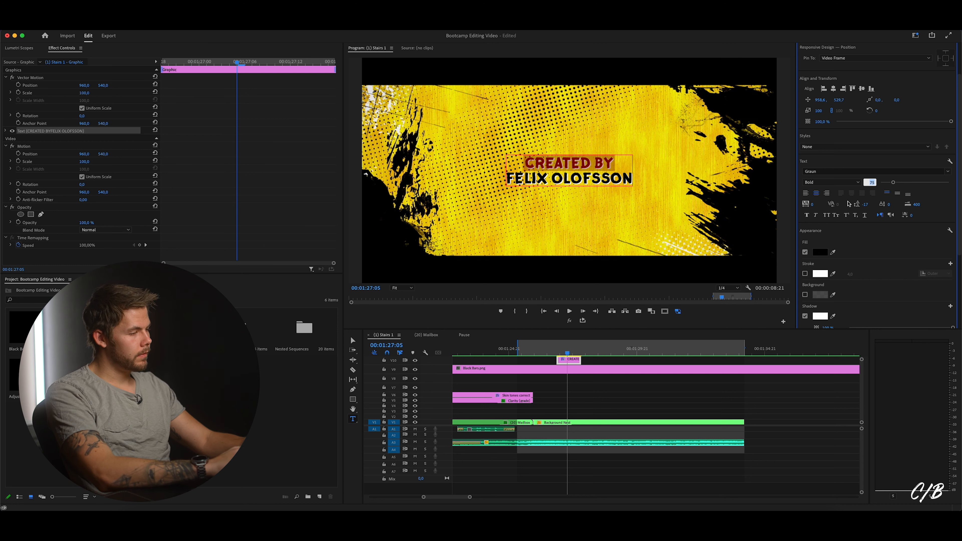
{"action": "key", "text": "Return"}
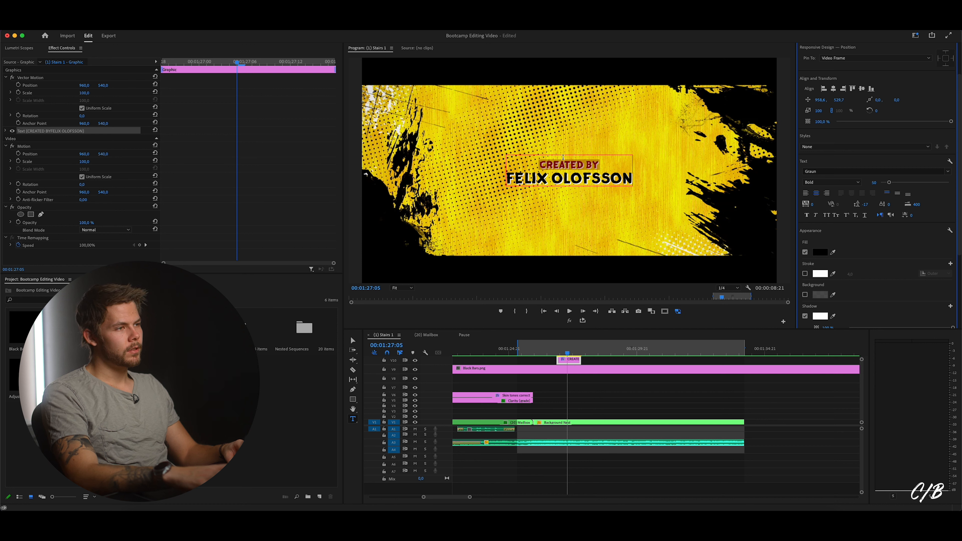
Show the safe margins and set the credit title's Vector Motion position to 960, 525.
{"action": "left_click", "coordinate": [664, 312]}
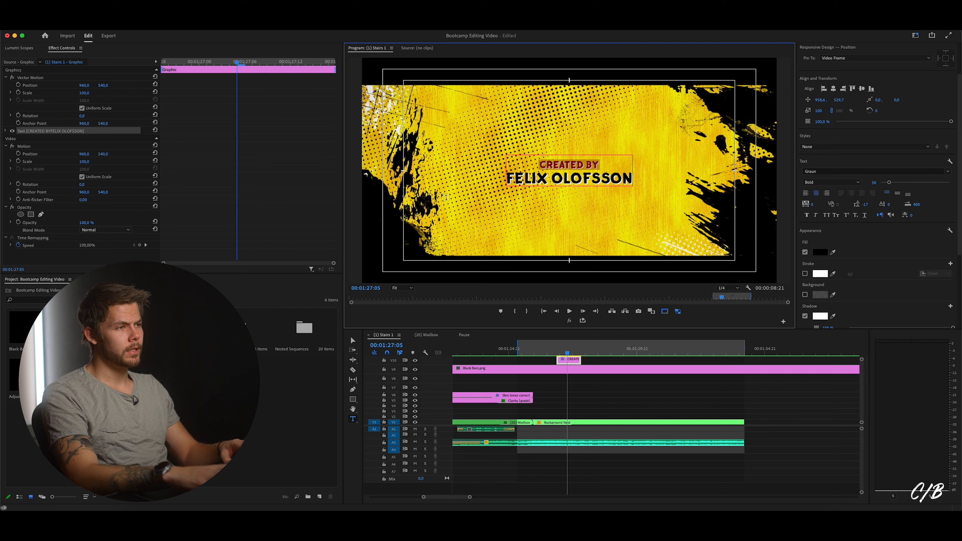
{"action": "left_click_drag", "start_coordinate": [82, 89], "coordinate": [11, 89]}
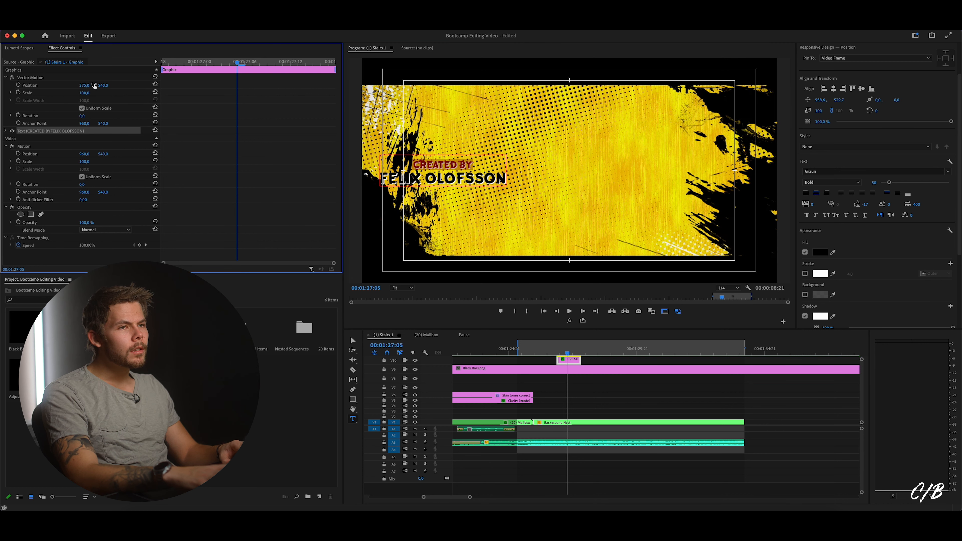
{"action": "left_click_drag", "start_coordinate": [101, 85], "coordinate": [86, 86]}
{"action": "left_click", "coordinate": [86, 86]}
{"action": "type", "text": "960"}
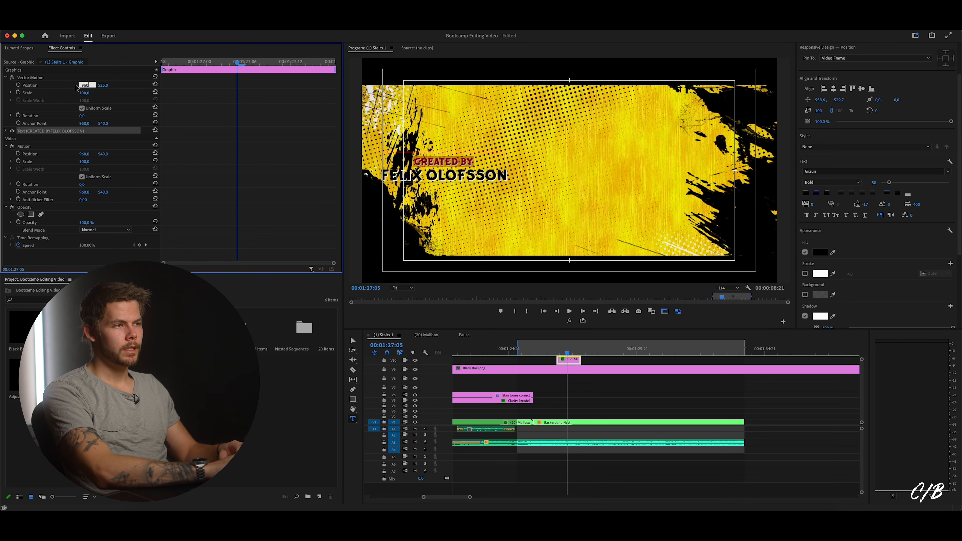
{"action": "key", "text": "Return"}
Move the credit title clip to the start of the Background Nest just above it, hide the safe margins and play the transition.
{"action": "left_click_drag", "start_coordinate": [567, 360], "coordinate": [543, 401]}
{"action": "left_click", "coordinate": [529, 346]}
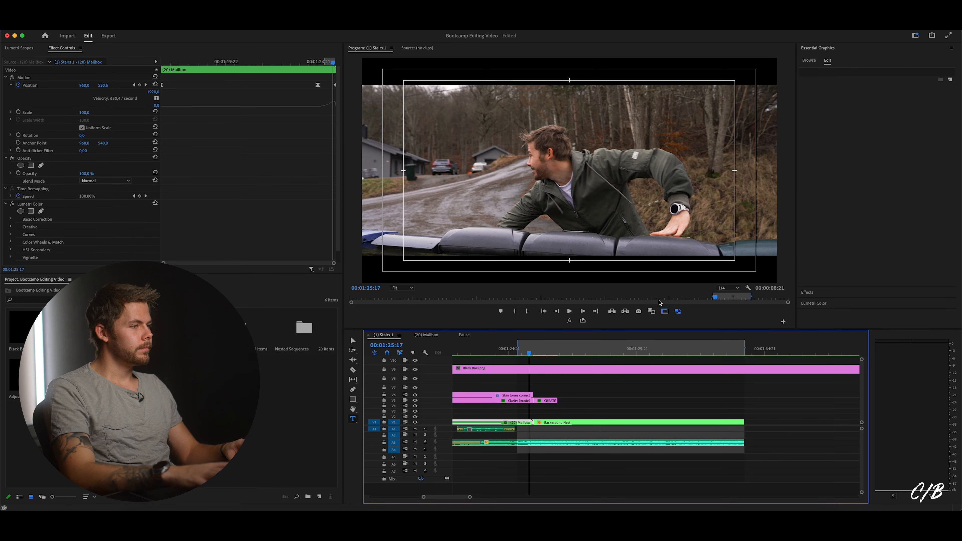
{"action": "left_click", "coordinate": [660, 301]}
{"action": "key", "text": "space"}
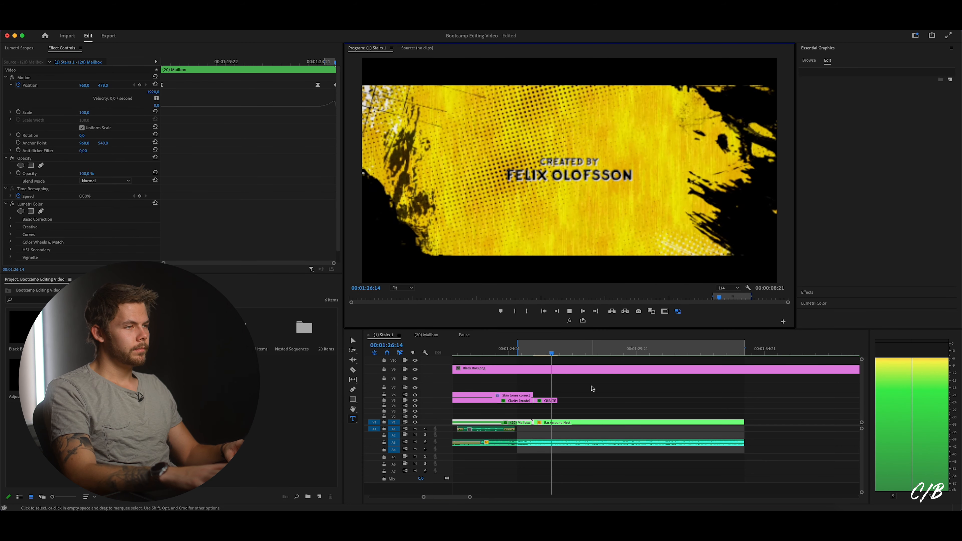
{"action": "key", "text": "space"}
Copy the Background Nest's Motion effect with its keyframes and paste it onto the credit title clip.
{"action": "left_click", "coordinate": [550, 400]}
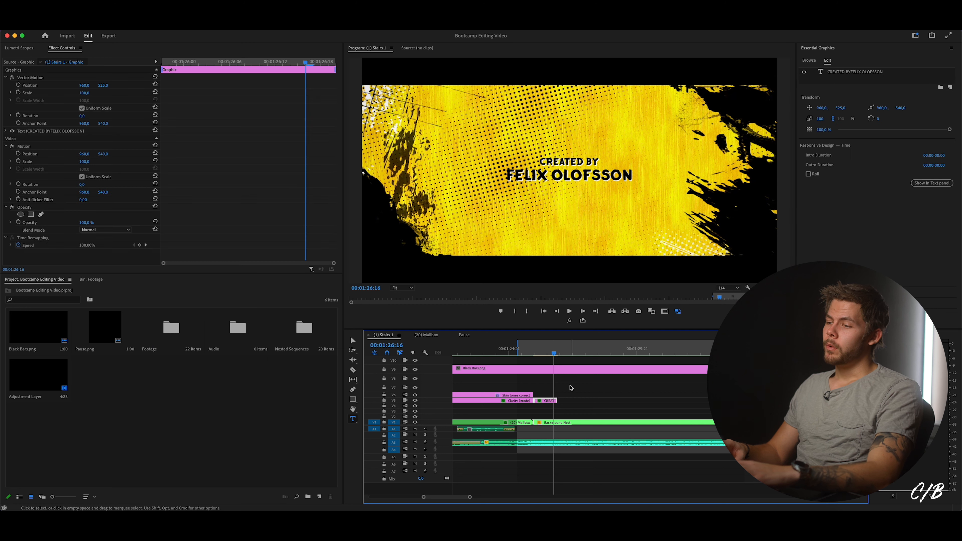
{"action": "left_click", "coordinate": [564, 422]}
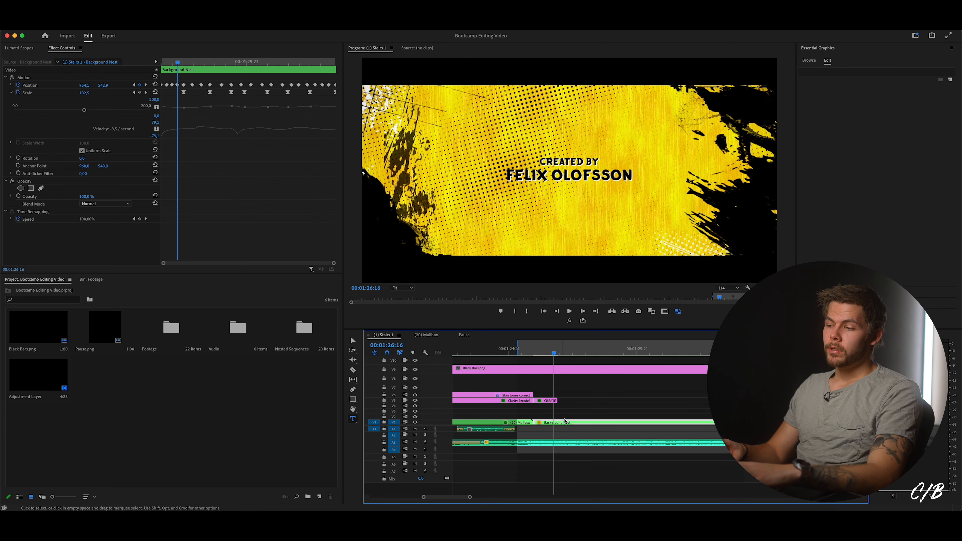
{"action": "left_click", "coordinate": [27, 78]}
{"action": "key", "text": "super+c"}
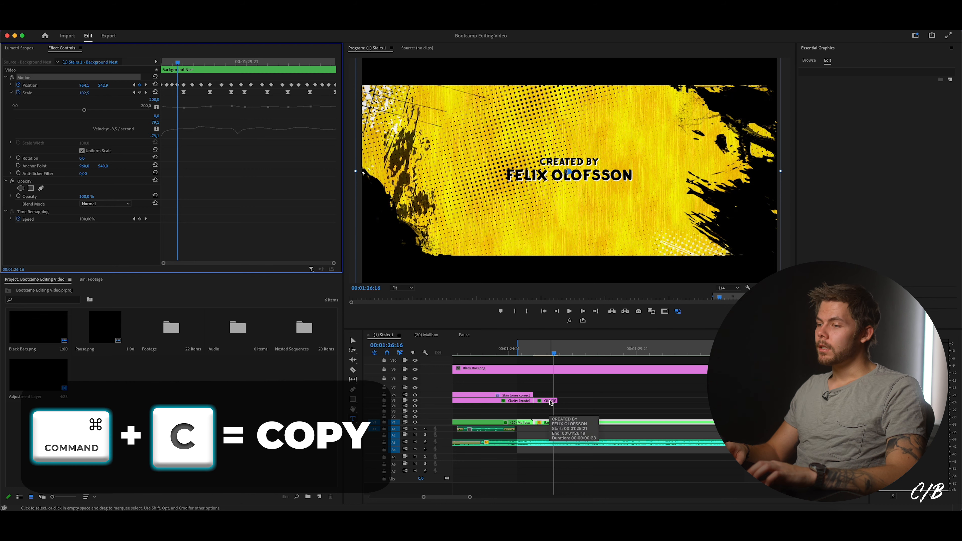
{"action": "left_click", "coordinate": [547, 400]}
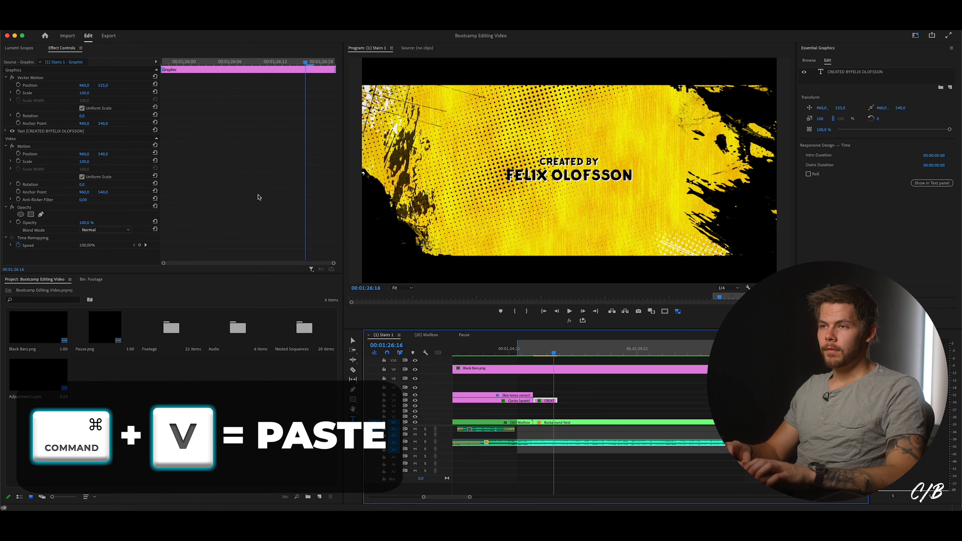
{"action": "key", "text": "super+v"}
Play the credit title's shaking motion from just before the end of the Mailbox clip.
{"action": "left_click", "coordinate": [543, 353]}
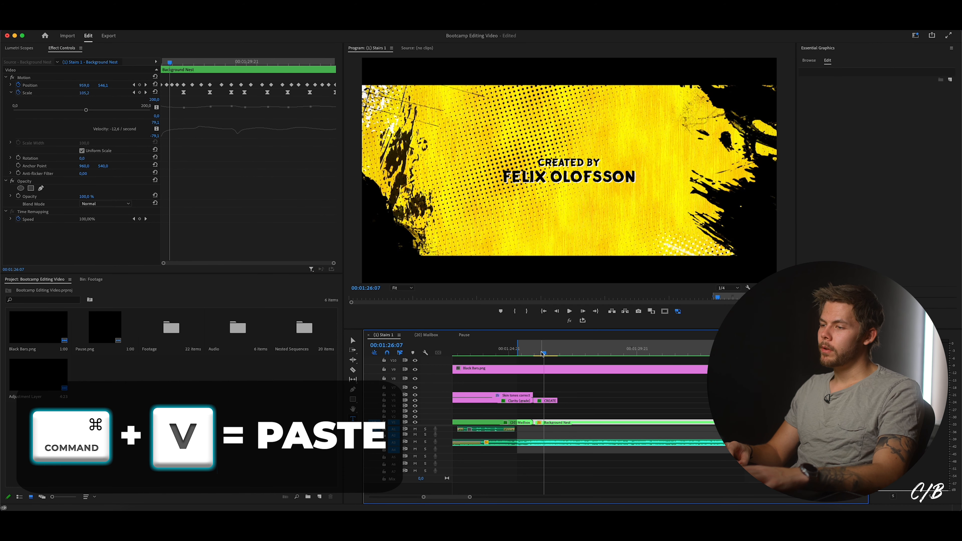
{"action": "left_click", "coordinate": [543, 356]}
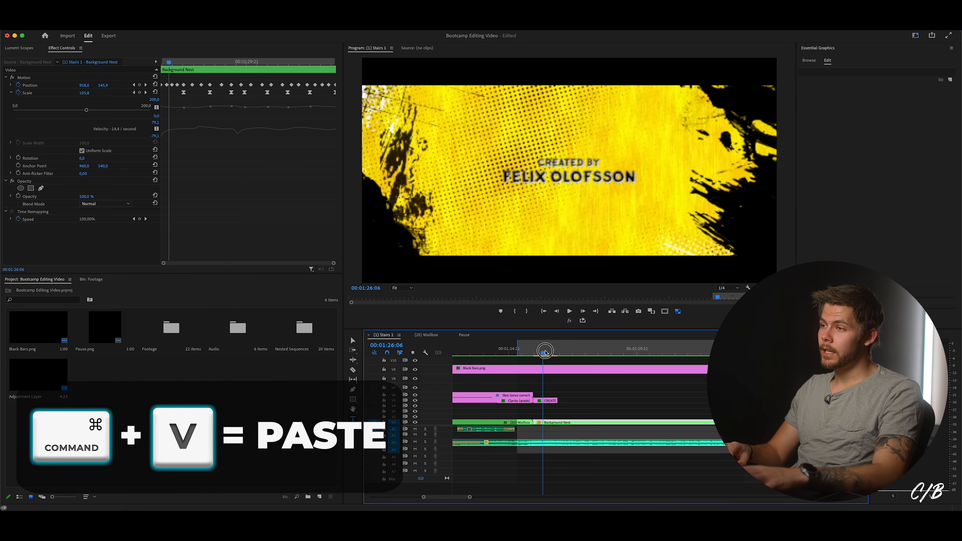
{"action": "left_click_drag", "start_coordinate": [544, 358], "coordinate": [529, 359]}
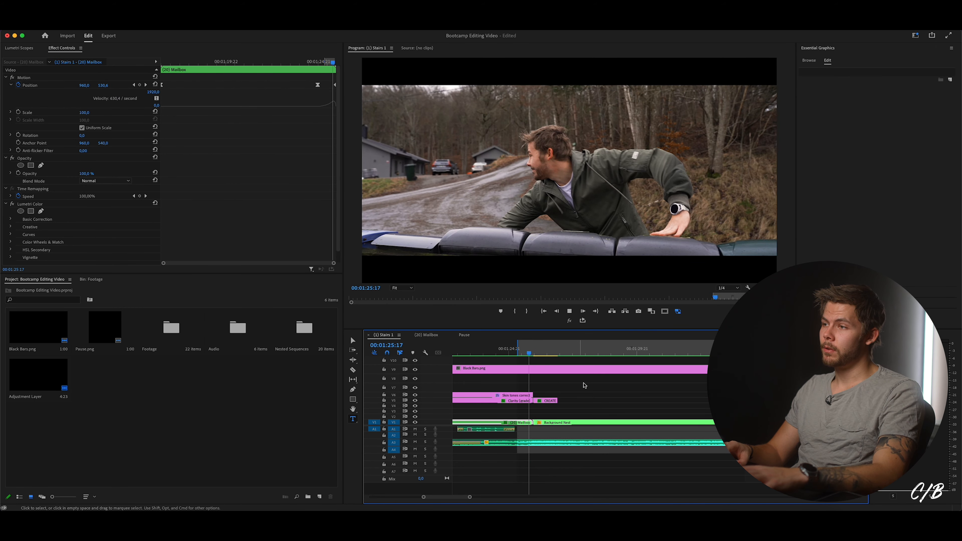
{"action": "key", "text": "space"}
{"action": "key", "text": "space"}
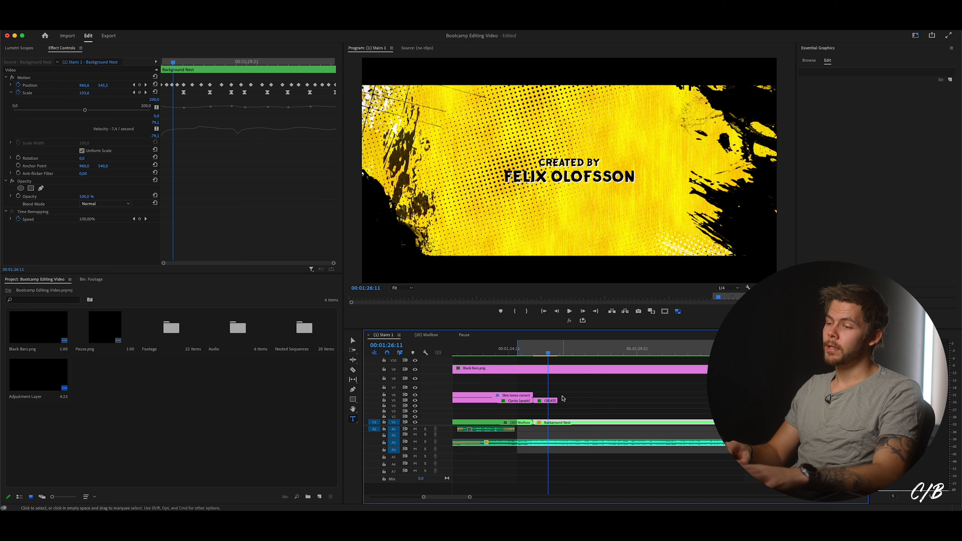
Extend the credit title clip to end at 00:01:28:02 and slip its contents to offset its motion keyframes from the background's.
{"action": "left_click_drag", "start_coordinate": [556, 398], "coordinate": [590, 400]}
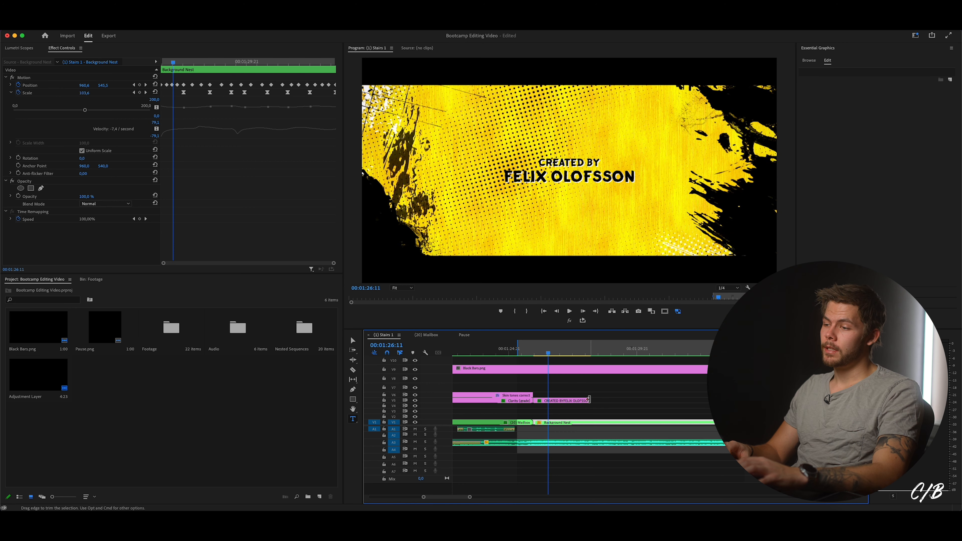
{"action": "left_click", "coordinate": [560, 400]}
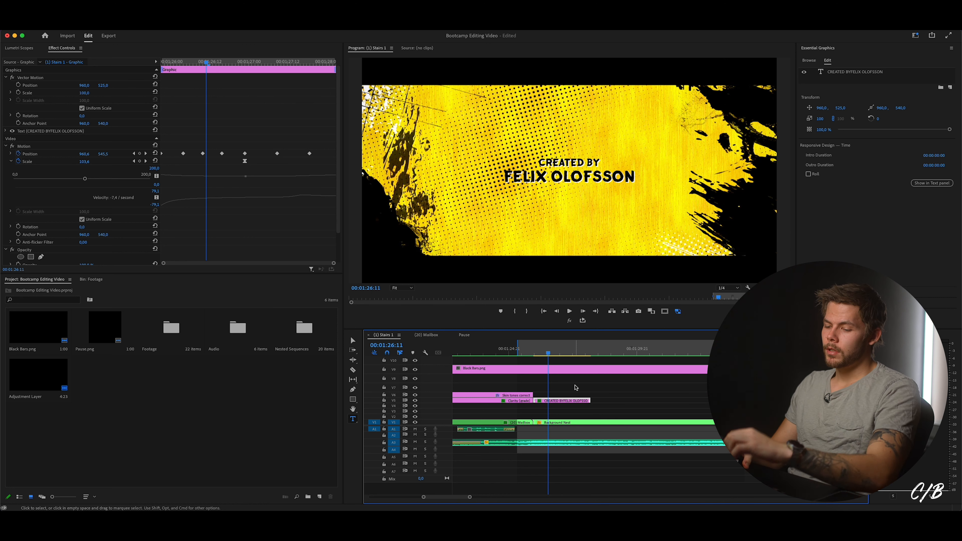
{"action": "left_click", "coordinate": [349, 380]}
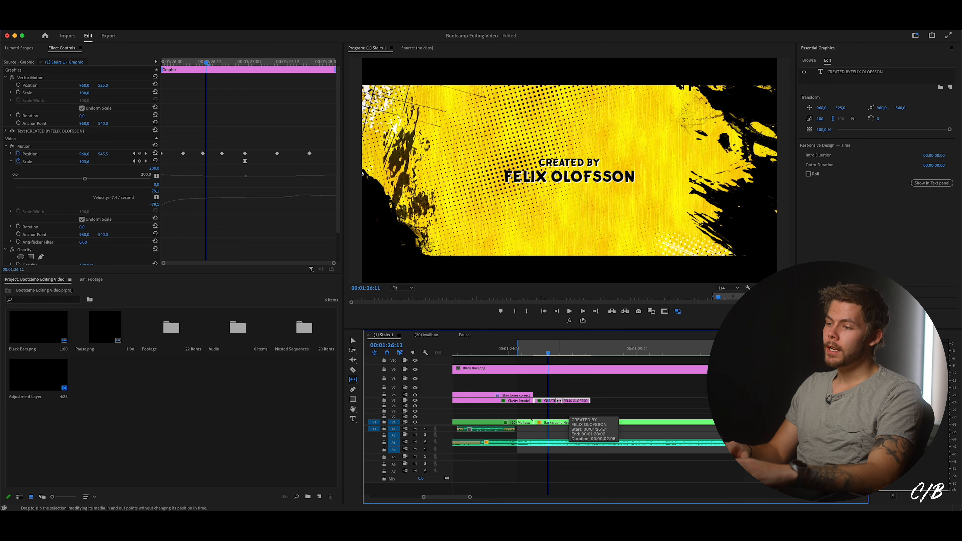
{"action": "left_click_drag", "start_coordinate": [576, 400], "coordinate": [540, 401]}
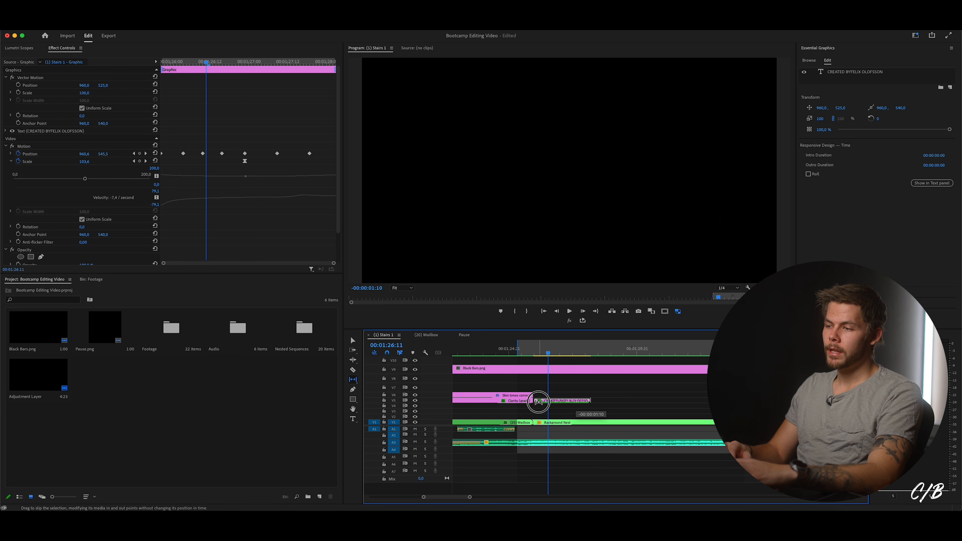
{"action": "left_click_drag", "start_coordinate": [536, 401], "coordinate": [523, 403]}
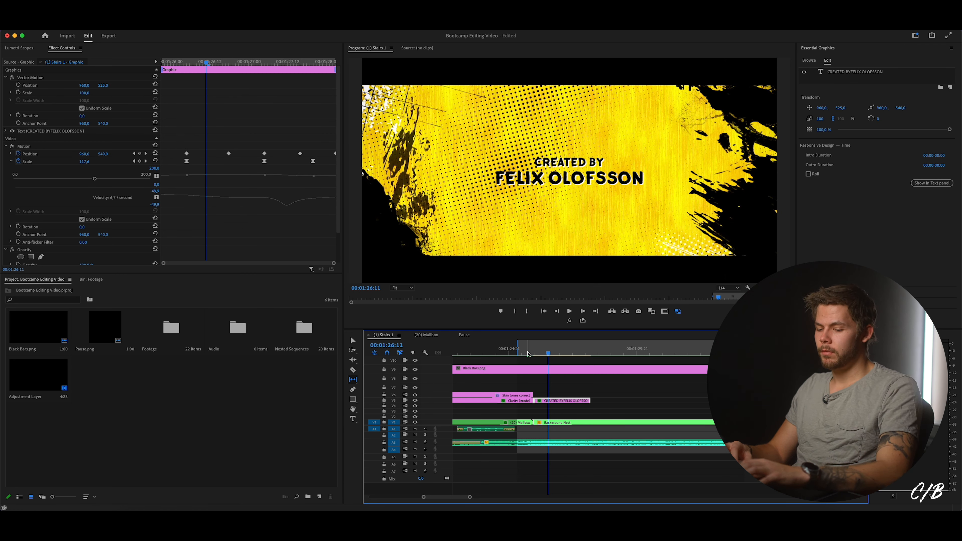
Play back the offset motion, slip the credit title's keyframes further and extend the clip to end at 00:01:28:07.
{"action": "key", "text": "Return"}
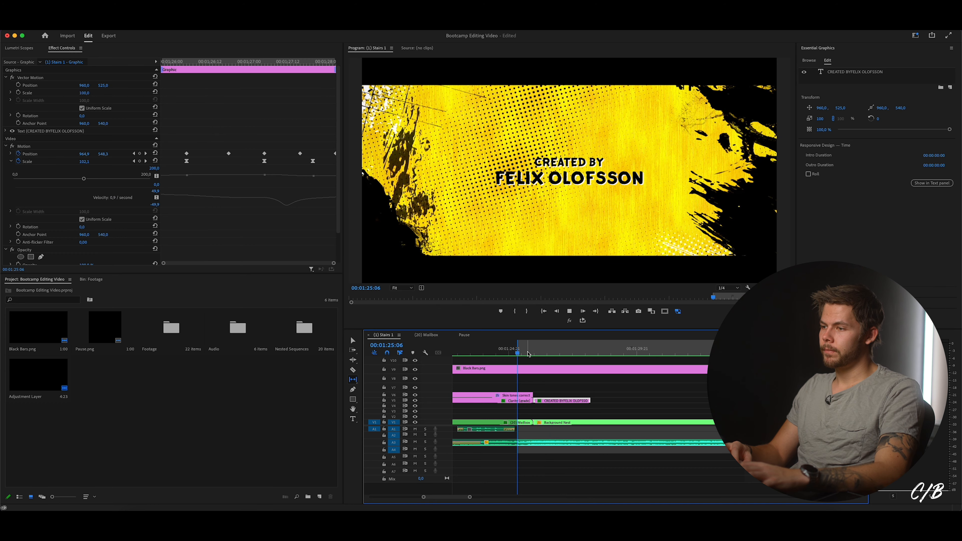
{"action": "left_click", "coordinate": [552, 354]}
{"action": "left_click_drag", "start_coordinate": [553, 354], "coordinate": [560, 355]}
{"action": "mouse_move", "coordinate": [580, 401]}
{"action": "left_mouse_down"}
{"action": "mouse_move", "coordinate": [562, 394]}
{"action": "mouse_move", "coordinate": [595, 401]}
{"action": "left_mouse_up"}
{"action": "key", "text": "Return"}
{"action": "key", "text": "v"}
{"action": "left_click", "coordinate": [606, 422]}
{"action": "left_click_drag", "start_coordinate": [560, 353], "coordinate": [596, 350]}
{"action": "left_click", "coordinate": [560, 383]}
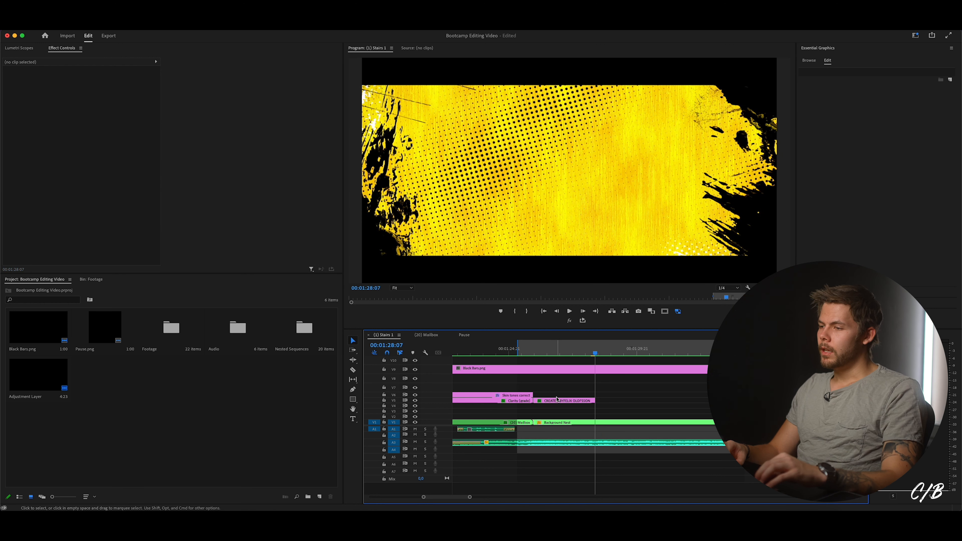
Duplicate the credit title onto the track above, directly after the original, and play the copy's opening frames.
{"action": "left_click_drag", "start_coordinate": [551, 403], "coordinate": [612, 395]}
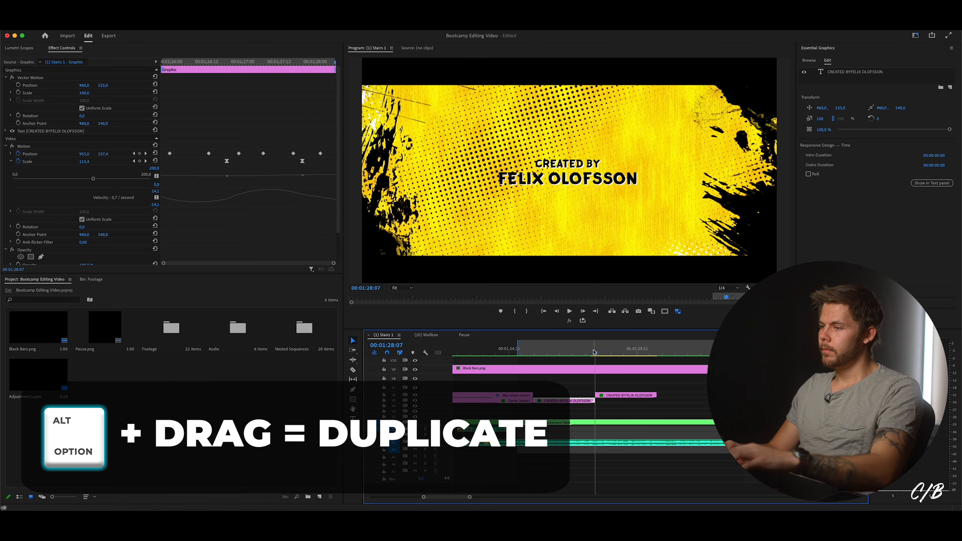
{"action": "key", "text": "space"}
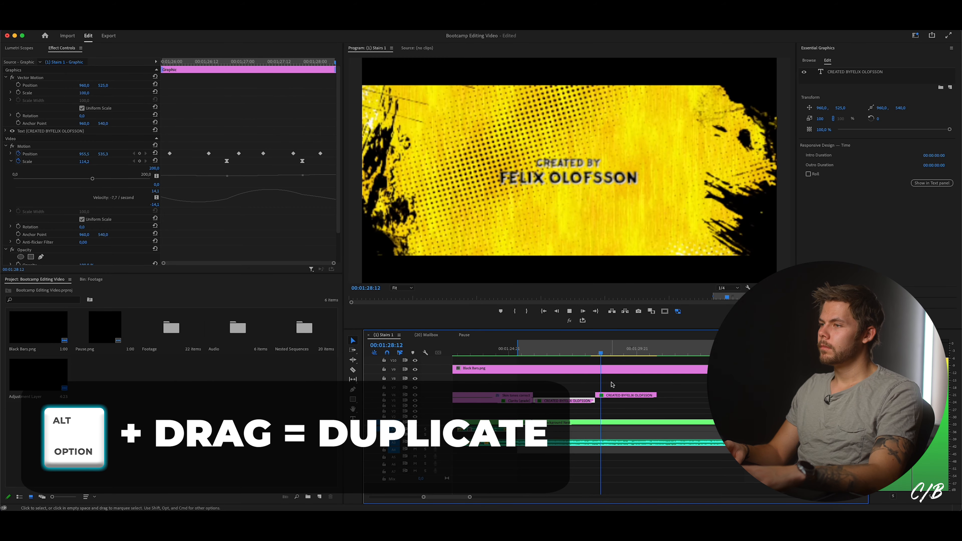
{"action": "key", "text": "space"}
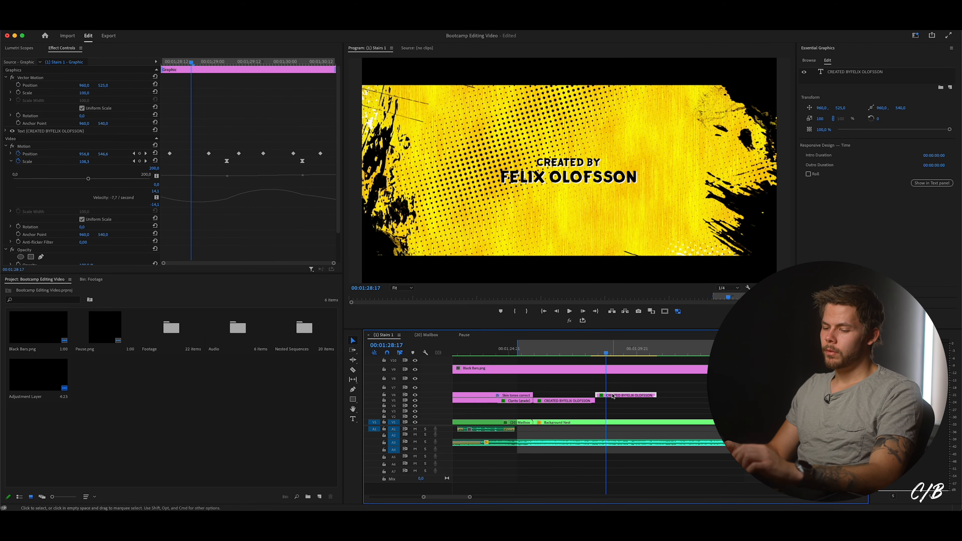
Replace the duplicate title's text with "EXECUTIVE PRODUCER" above "OMEDIA PRODUKTION AB".
{"action": "double_click", "coordinate": [543, 164]}
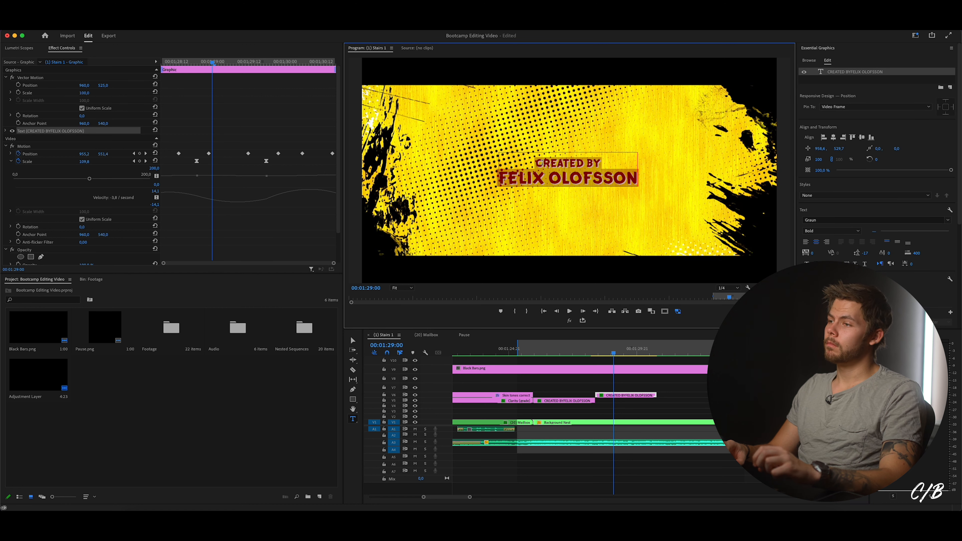
{"action": "left_click", "coordinate": [543, 164]}
{"action": "left_click", "coordinate": [543, 165]}
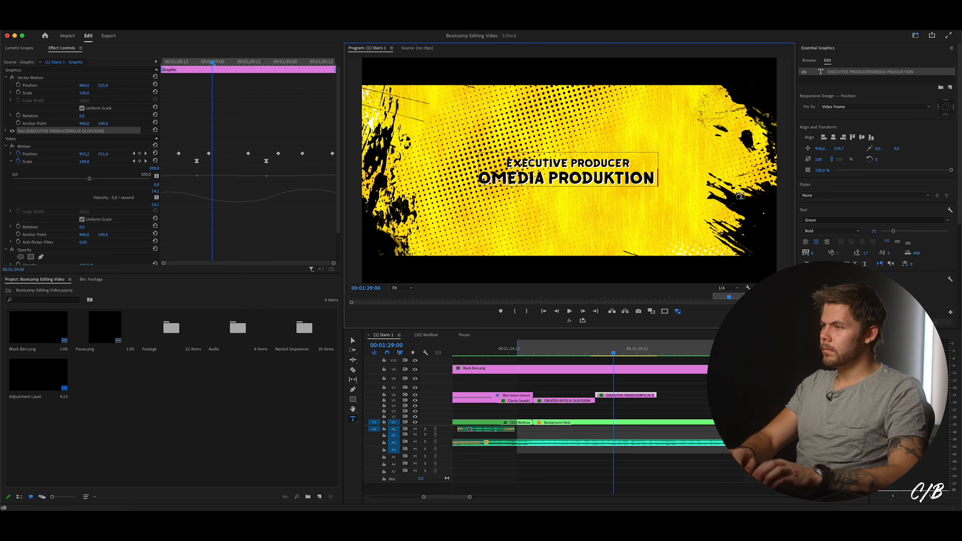
{"action": "type", "text": "AB"}
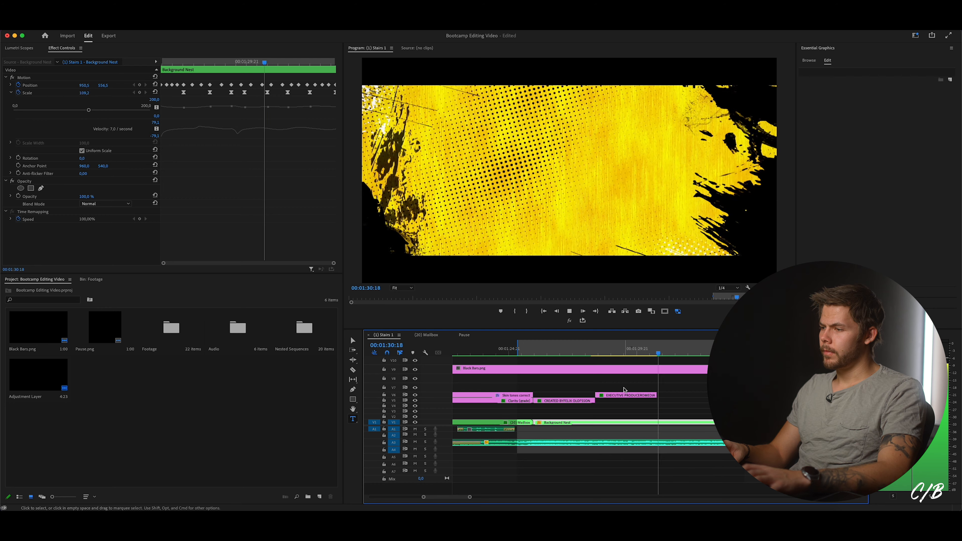
Play the second credit and add a duplicate directly after it as the "IN ASSOCIATION WITH" title.
{"action": "key", "text": "space"}
{"action": "left_click_drag", "start_coordinate": [655, 395], "coordinate": [681, 402]}
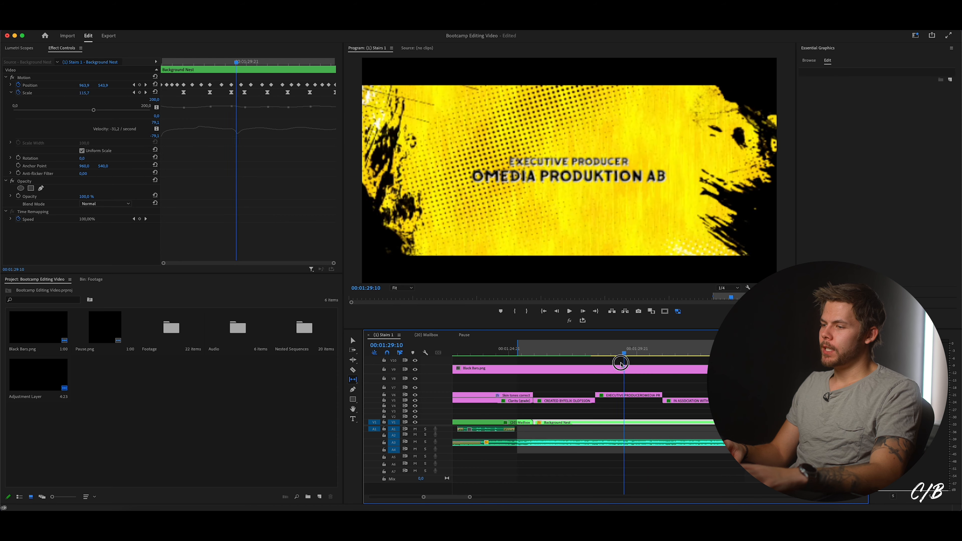
Remove the Scale animation from the three credit titles, keeping only their Position keyframes, and play the titles back.
{"action": "left_click_drag", "start_coordinate": [621, 361], "coordinate": [553, 368]}
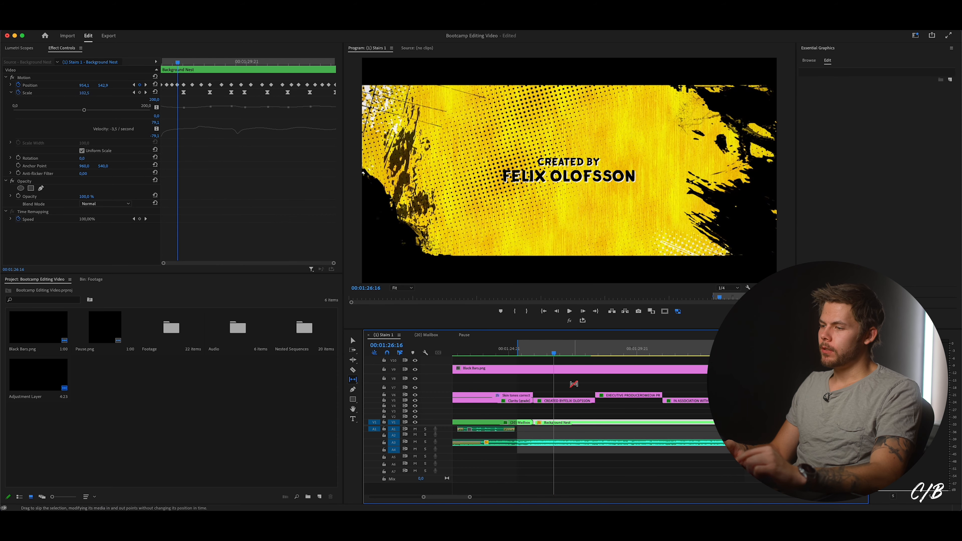
{"action": "key", "text": "v"}
{"action": "left_click", "coordinate": [564, 400]}
{"action": "left_click_drag", "start_coordinate": [220, 120], "coordinate": [164, 120]}
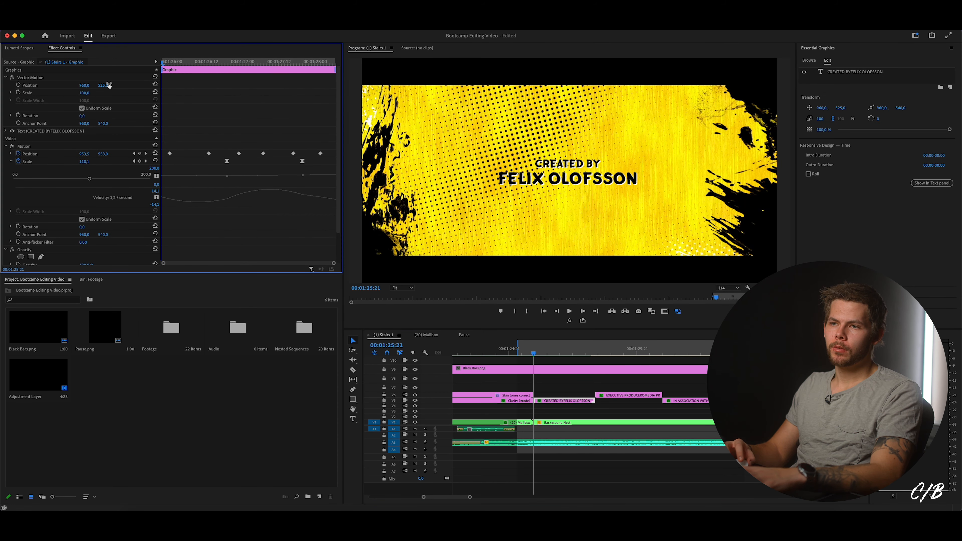
{"action": "left_click", "coordinate": [18, 161]}
{"action": "left_click", "coordinate": [535, 284]}
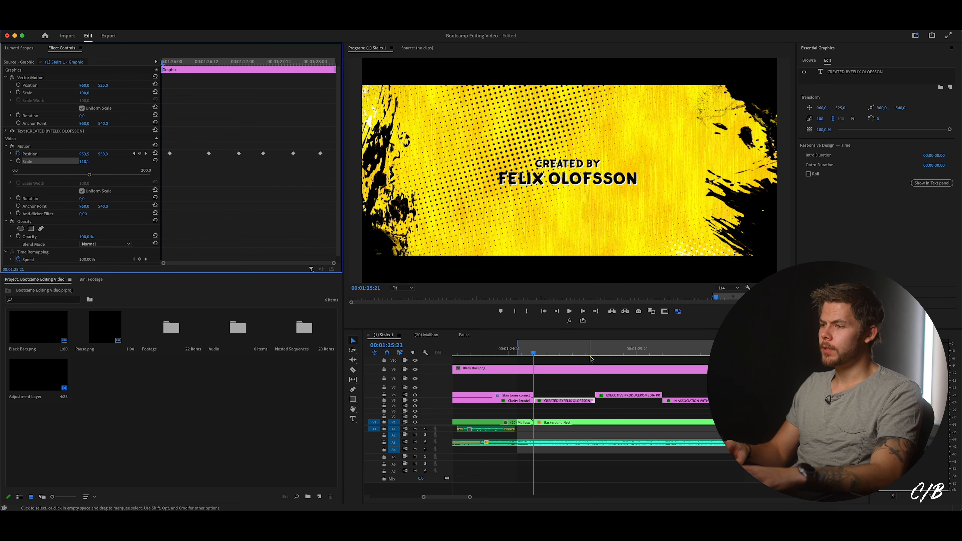
{"action": "left_click", "coordinate": [611, 394]}
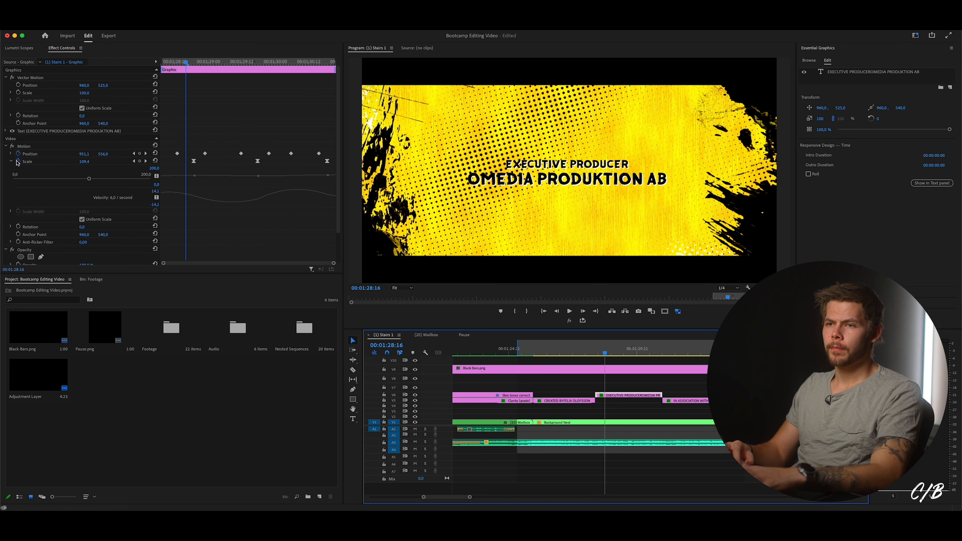
{"action": "left_click", "coordinate": [18, 162]}
{"action": "key", "text": "space"}
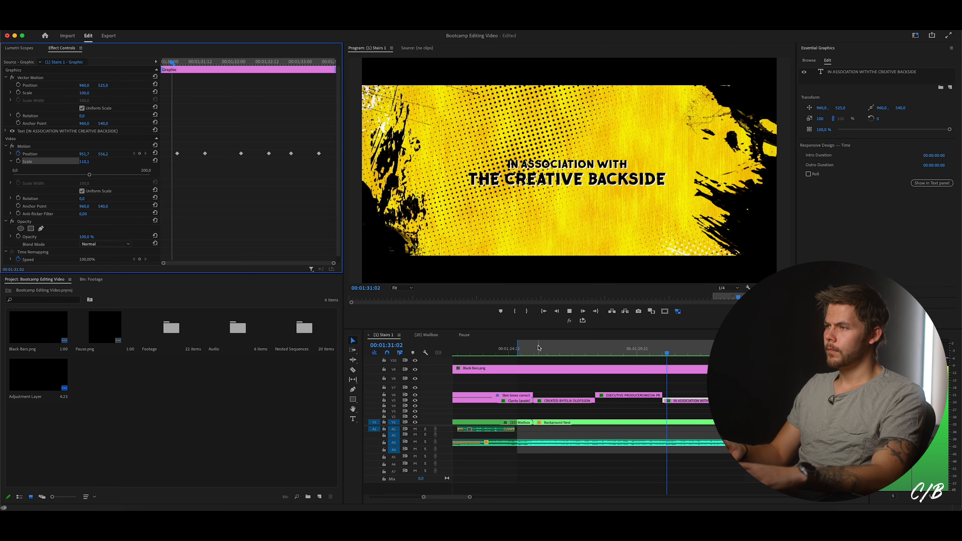
Nest each of the three credit titles separately, naming the nests CREATED BY, EXECUTIVE and ASSOSIATION.
{"action": "key", "text": "space"}
{"action": "left_click", "coordinate": [575, 351]}
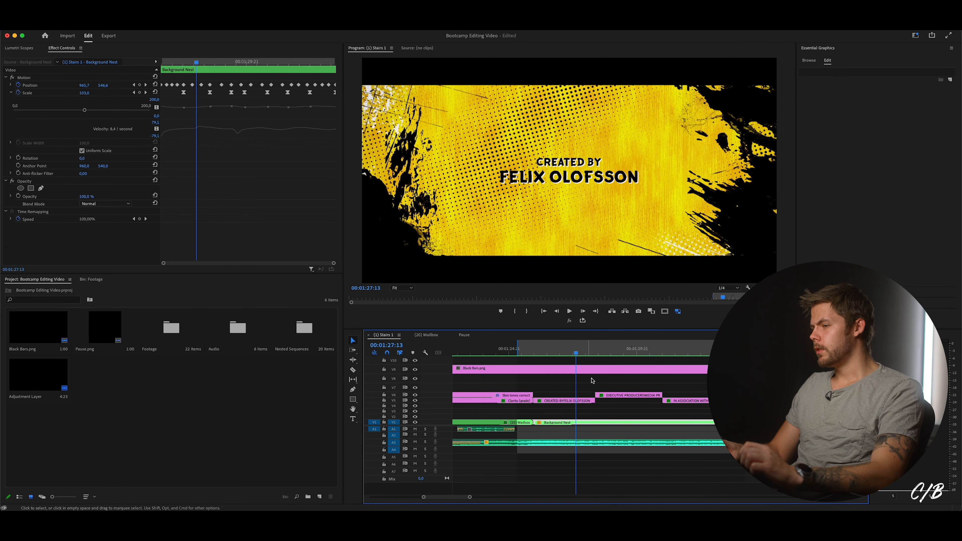
{"action": "left_click", "coordinate": [572, 401]}
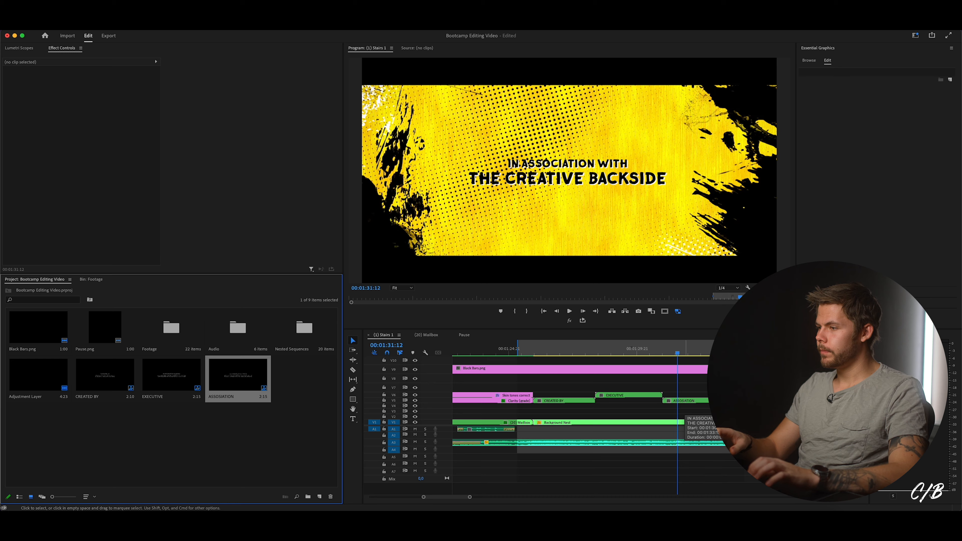
Apply the Transform effect to the CREATED BY nest.
{"action": "left_click_drag", "start_coordinate": [677, 352], "coordinate": [549, 354]}
{"action": "left_click", "coordinate": [553, 401]}
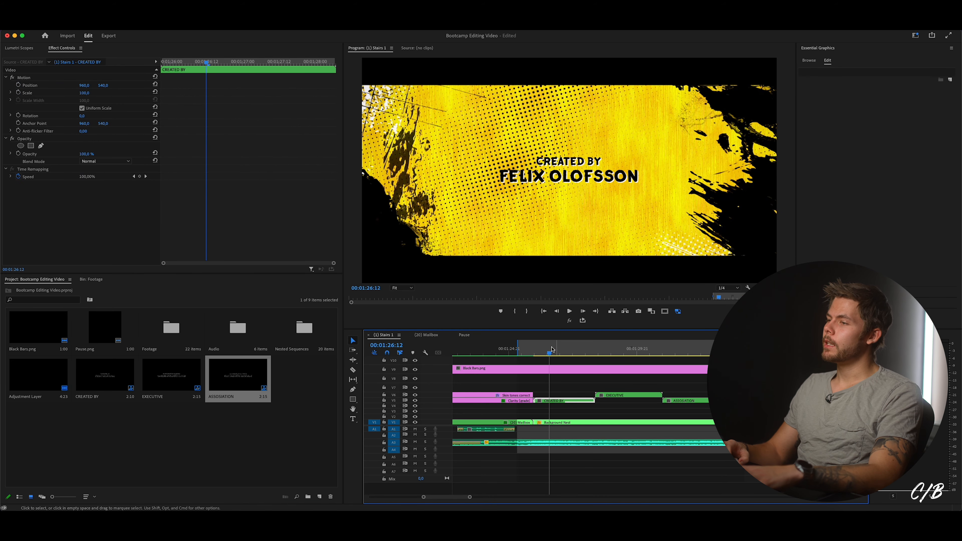
{"action": "left_click", "coordinate": [833, 292]}
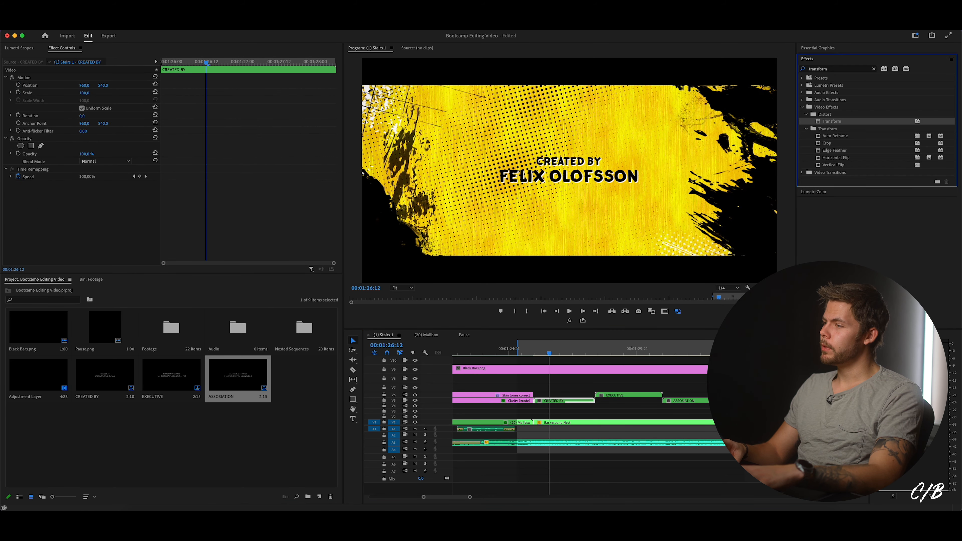
{"action": "left_click_drag", "start_coordinate": [832, 123], "coordinate": [547, 400]}
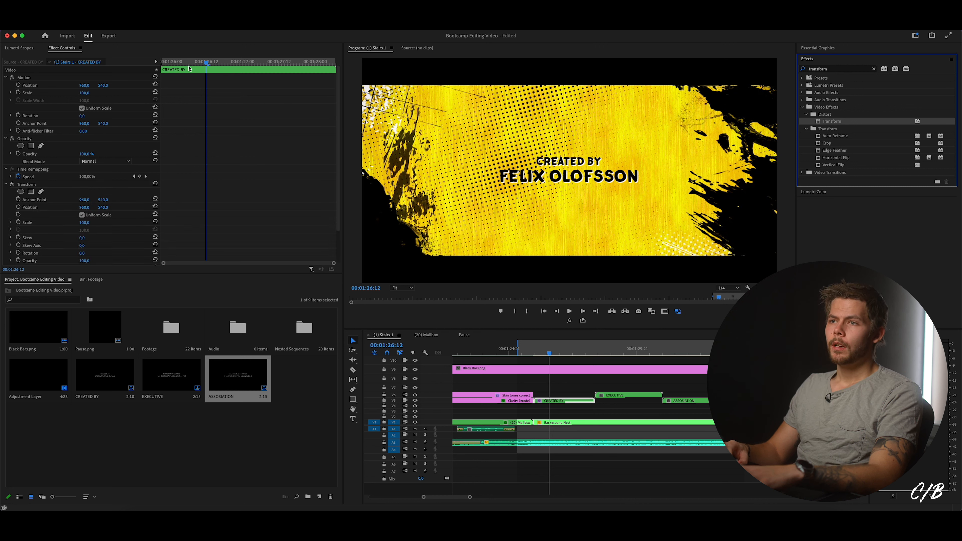
Play the CREATED BY credit from its start and start keyframing the Transform Position at 00:01:27:16.
{"action": "left_click_drag", "start_coordinate": [188, 63], "coordinate": [139, 72]}
{"action": "scroll", "coordinate": [260, 143], "scroll_direction": "down", "scroll_amount": 4}
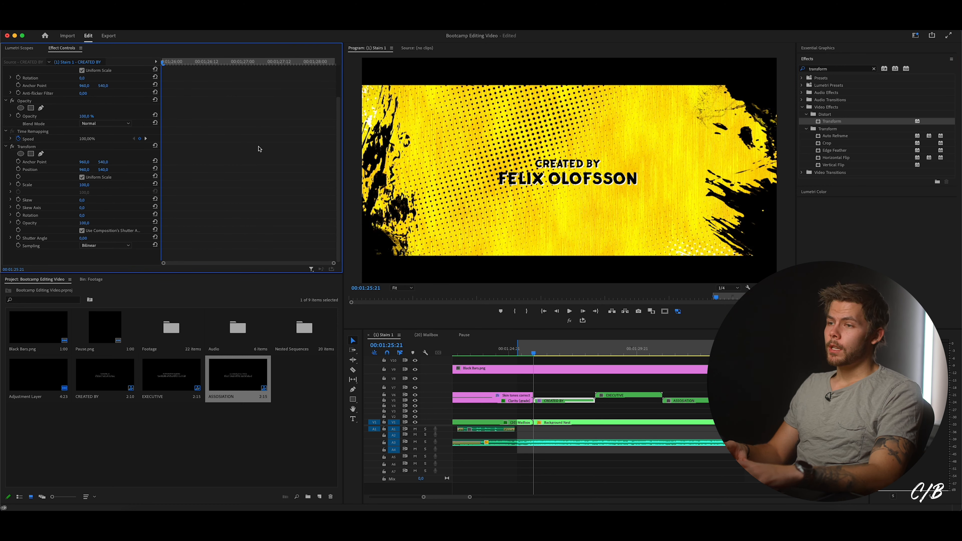
{"action": "key", "text": "space"}
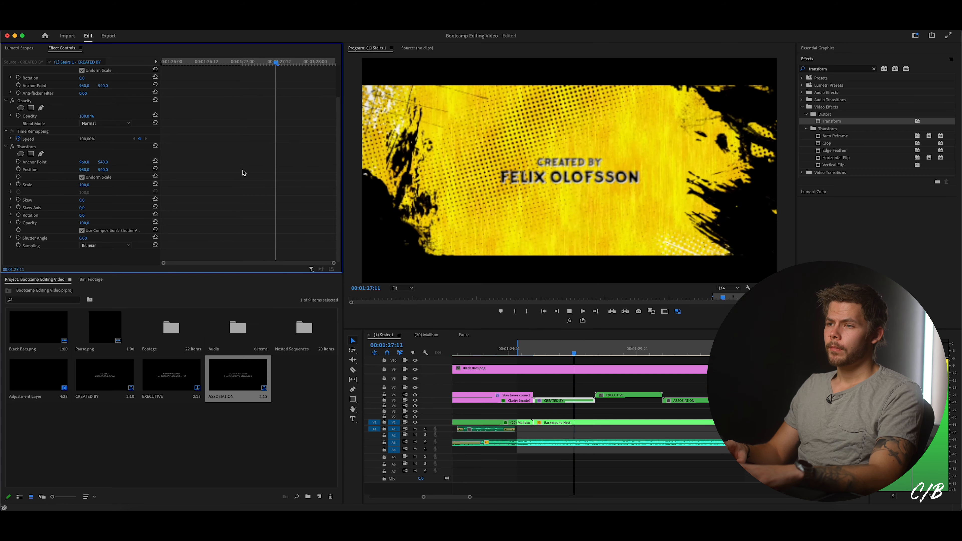
{"action": "left_click", "coordinate": [306, 70]}
{"action": "left_click_drag", "start_coordinate": [306, 69], "coordinate": [292, 69]}
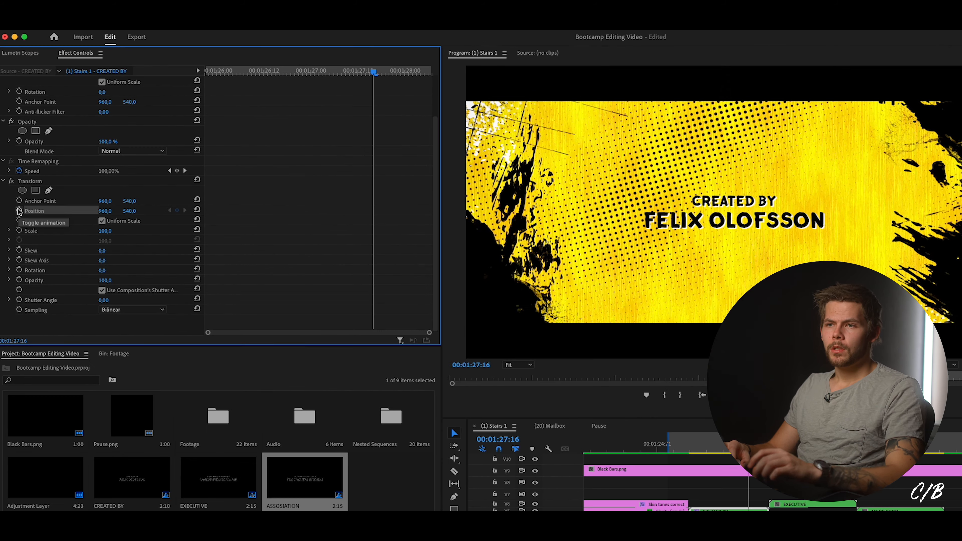
{"action": "left_click", "coordinate": [18, 169]}
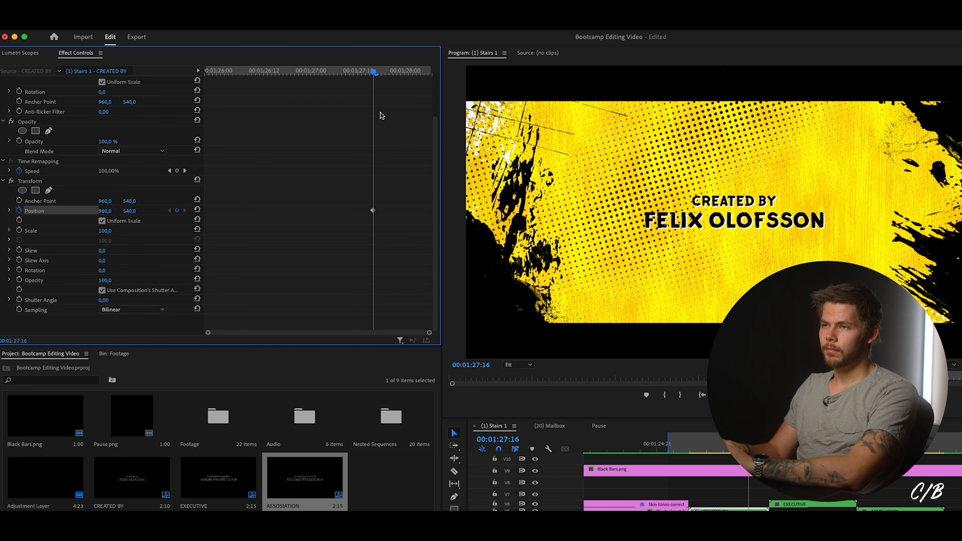
Check the end of the CREATED BY credit and move its Transform Position keyframe earlier, to 00:01:27:11.
{"action": "key", "text": "space"}
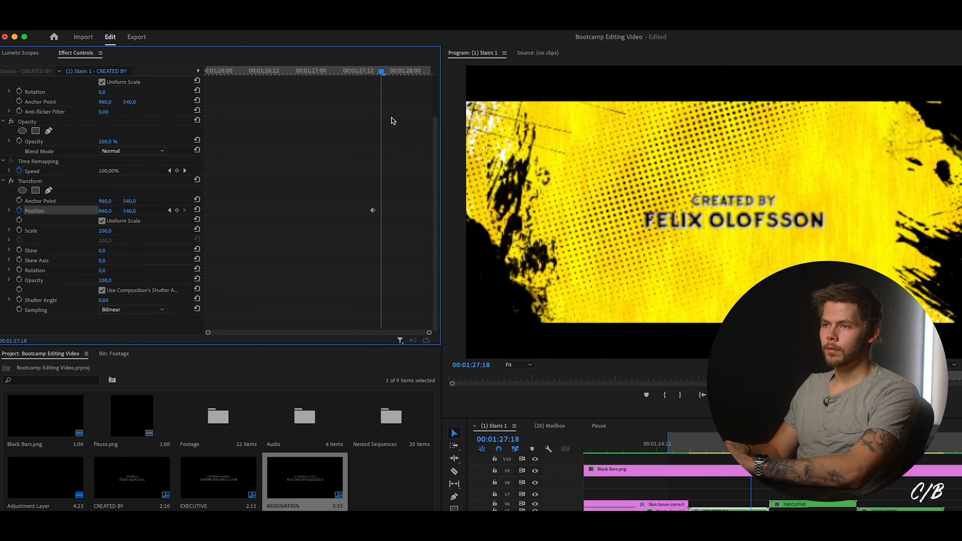
{"action": "key", "text": "Right"}
{"action": "key", "text": "Right"}
{"action": "key", "text": "Right"}
{"action": "key", "text": "Right"}
{"action": "key", "text": "Right"}
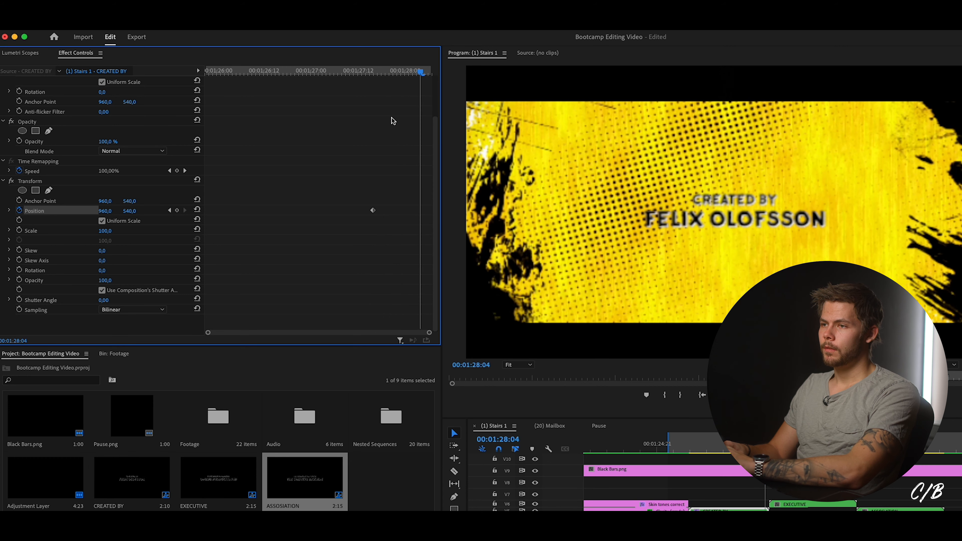
{"action": "key", "text": "Left"}
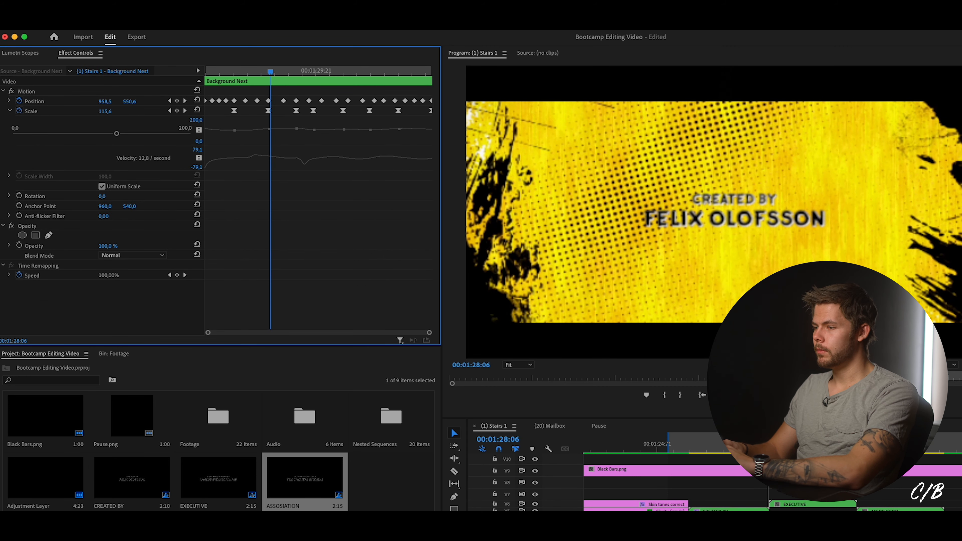
{"action": "left_click", "coordinate": [749, 443]}
{"action": "left_click", "coordinate": [722, 508]}
{"action": "key", "text": "Left"}
{"action": "key", "text": "Left"}
{"action": "key", "text": "Left"}
{"action": "key", "text": "Left"}
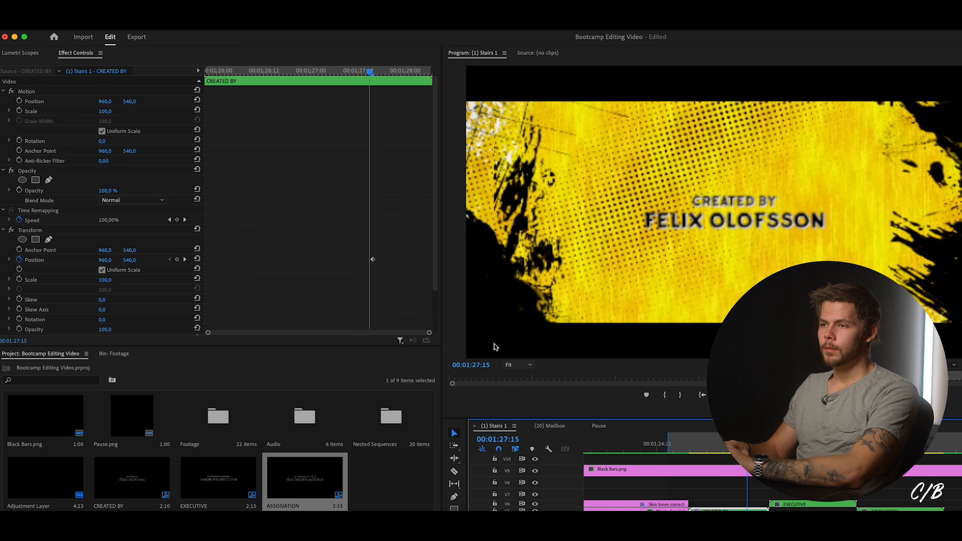
{"action": "key", "text": "Left"}
{"action": "key", "text": "Left"}
{"action": "left_click_drag", "start_coordinate": [372, 259], "coordinate": [355, 271]}
Keyframe the Transform Position near the end of the CREATED BY clip so the title slides up out of frame.
{"action": "key", "text": "Right"}
{"action": "key", "text": "Right"}
{"action": "key", "text": "Right"}
{"action": "key", "text": "Right"}
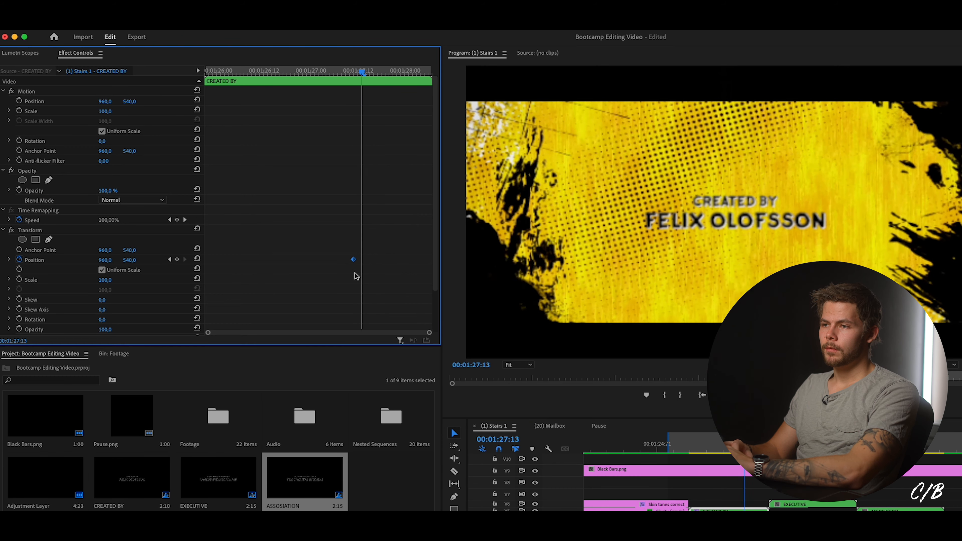
{"action": "key", "text": "Right"}
{"action": "key", "text": "Right"}
{"action": "key", "text": "Right"}
{"action": "key", "text": "Right"}
{"action": "key", "text": "Right"}
{"action": "key", "text": "Right"}
{"action": "key", "text": "Right"}
{"action": "key", "text": "Right"}
{"action": "key", "text": "Right"}
{"action": "key", "text": "Right"}
{"action": "key", "text": "Right"}
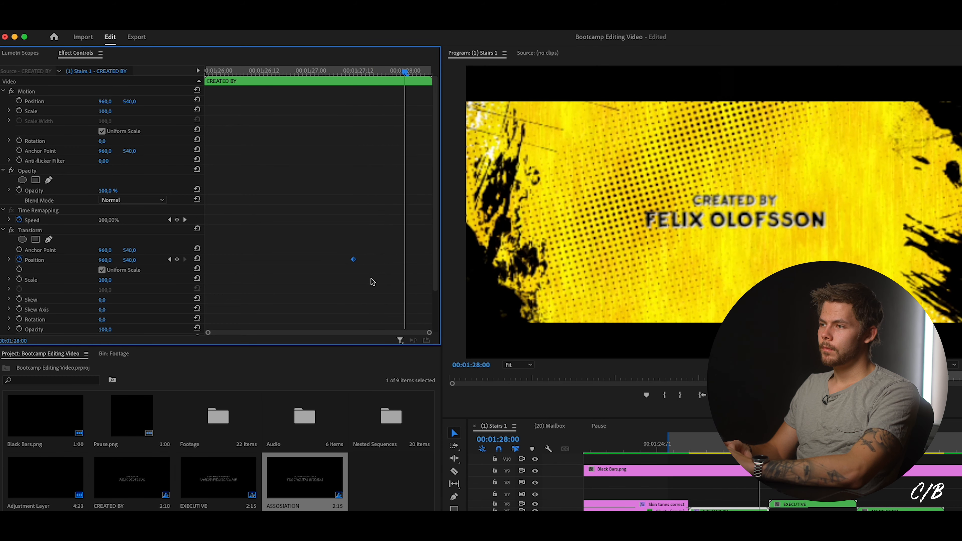
{"action": "left_click_drag", "start_coordinate": [129, 260], "coordinate": [5, 260]}
{"action": "left_click", "coordinate": [358, 74]}
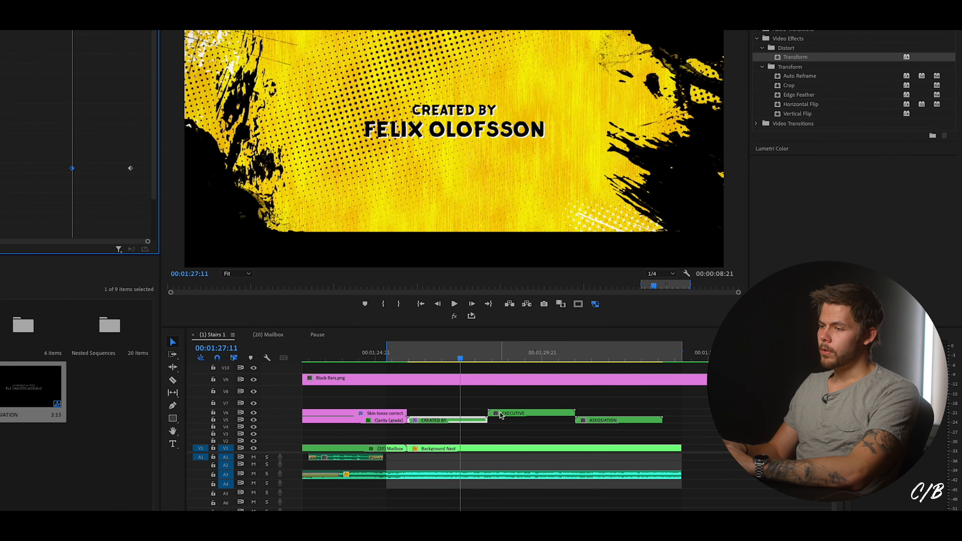
Move the EXECUTIVE nest to start at 00:01:27:11, overlapping the end of the CREATED BY nest.
{"action": "left_click_drag", "start_coordinate": [511, 415], "coordinate": [468, 416]}
{"action": "left_click", "coordinate": [465, 421]}
{"action": "left_click", "coordinate": [466, 413]}
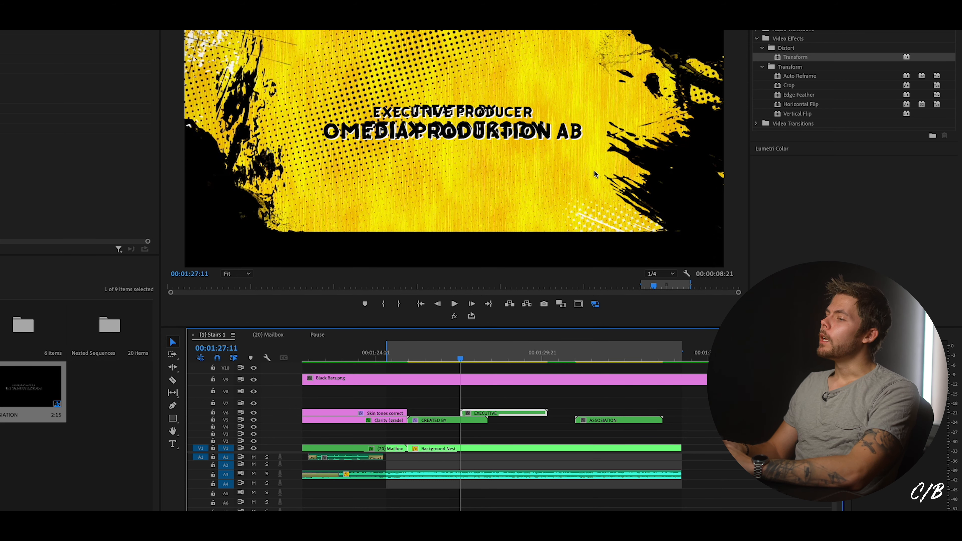
Copy the animated Transform effect from the CREATED BY nest onto the EXECUTIVE nest.
{"action": "left_click", "coordinate": [433, 420]}
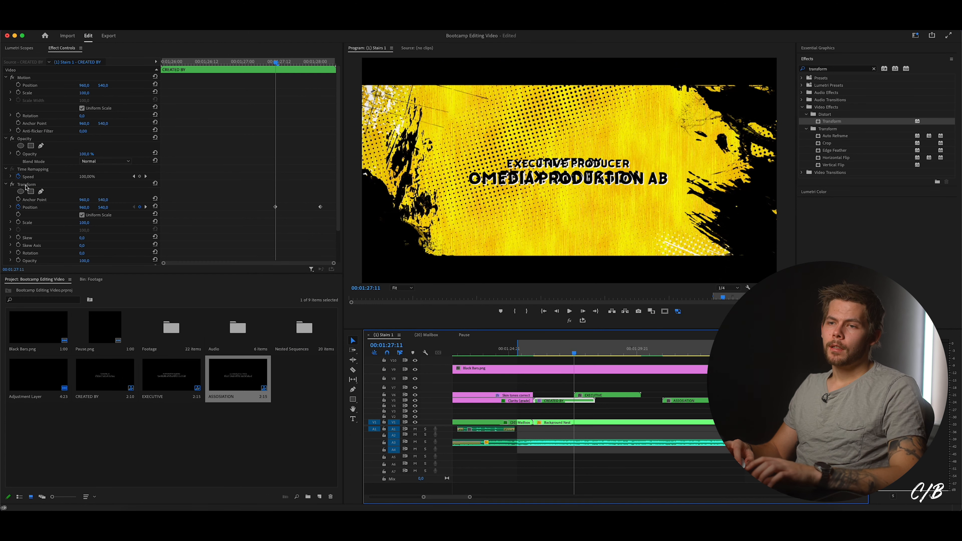
{"action": "left_click", "coordinate": [26, 186]}
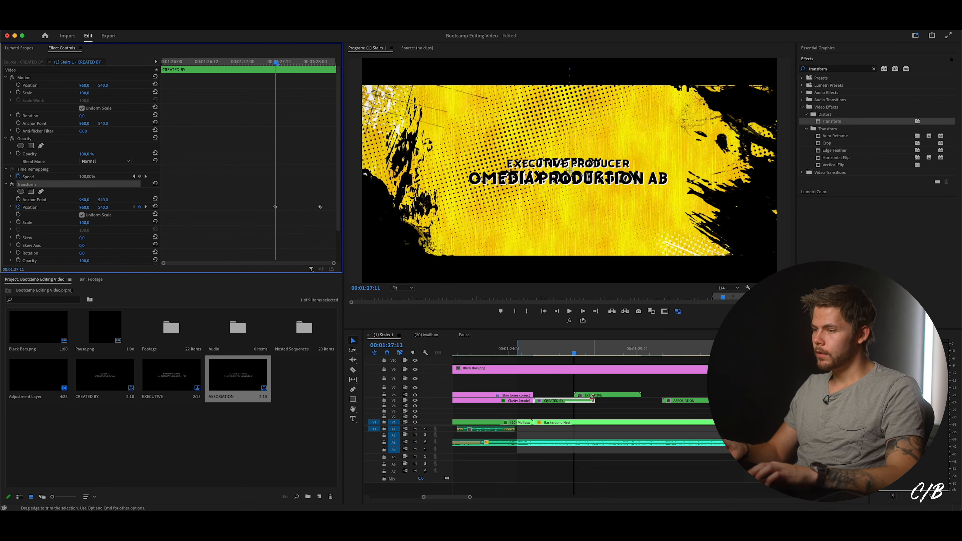
{"action": "left_click", "coordinate": [579, 394]}
{"action": "key", "text": "ctrl+v"}
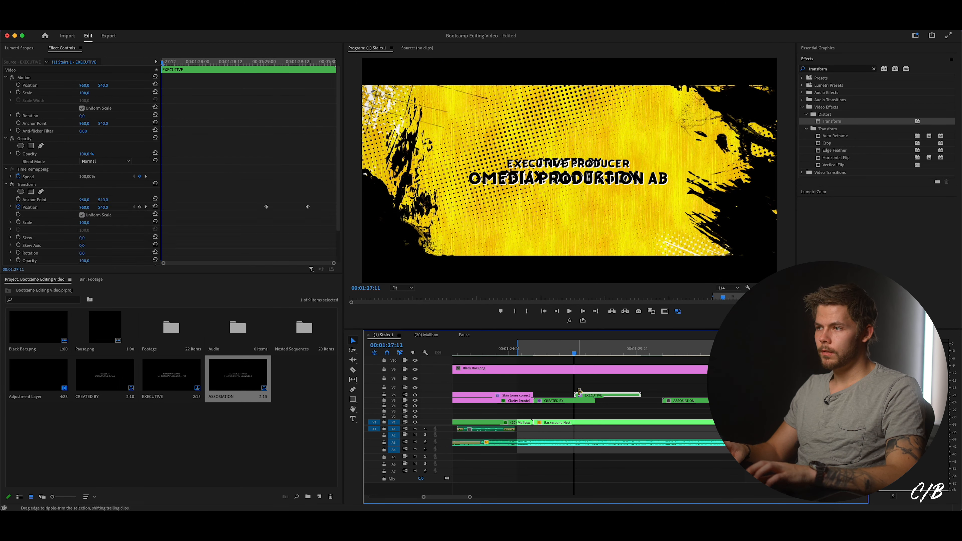
Move both Transform Position keyframes of the EXECUTIVE nest so the first sits at the clip's start.
{"action": "left_click", "coordinate": [307, 196]}
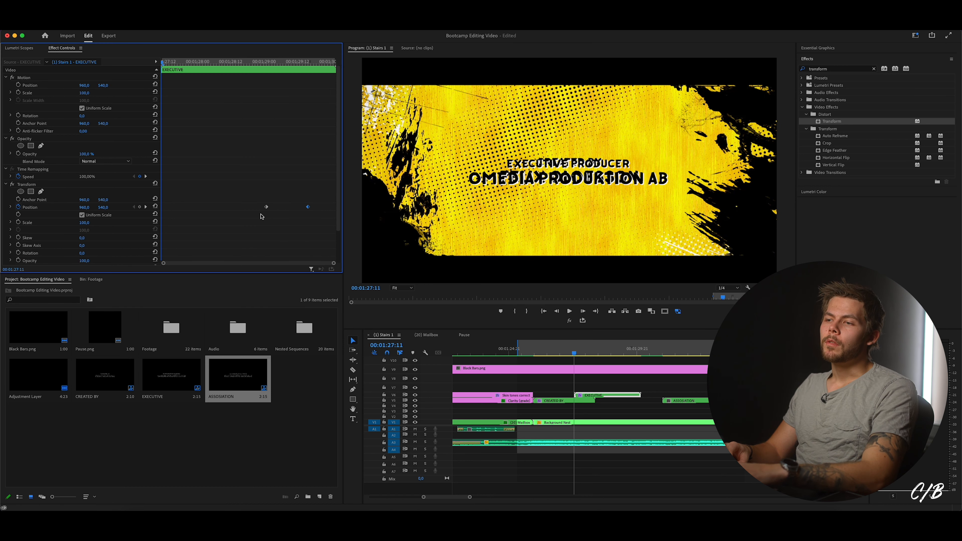
{"action": "left_click_drag", "start_coordinate": [311, 191], "coordinate": [229, 240]}
{"action": "left_click_drag", "start_coordinate": [267, 209], "coordinate": [162, 212]}
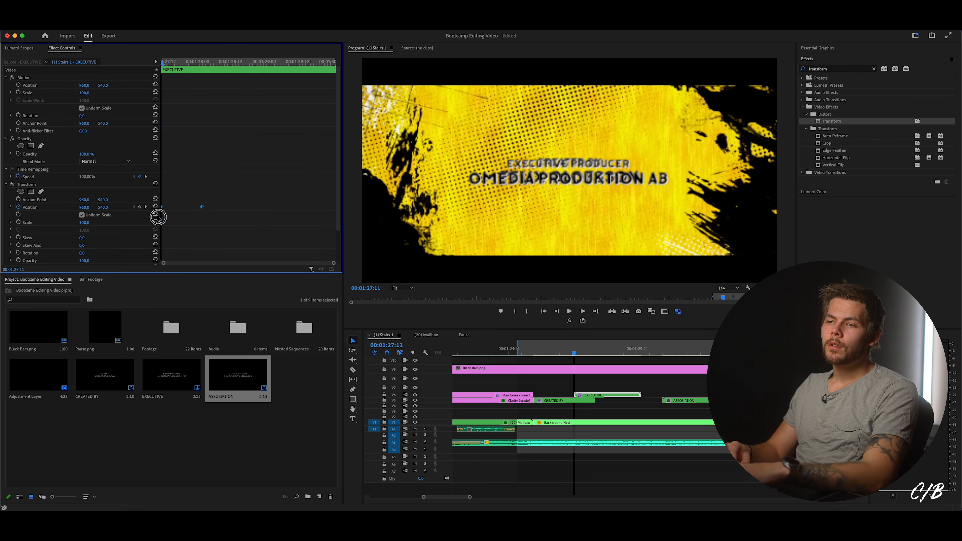
Start the EXECUTIVE title below the frame and set its vertical Position to 540 at the second keyframe, 00:01:28:02.
{"action": "left_click_drag", "start_coordinate": [102, 207], "coordinate": [107, 207]}
{"action": "left_click_drag", "start_coordinate": [200, 63], "coordinate": [203, 63]}
{"action": "left_click", "coordinate": [101, 207]}
{"action": "type", "text": "5"}
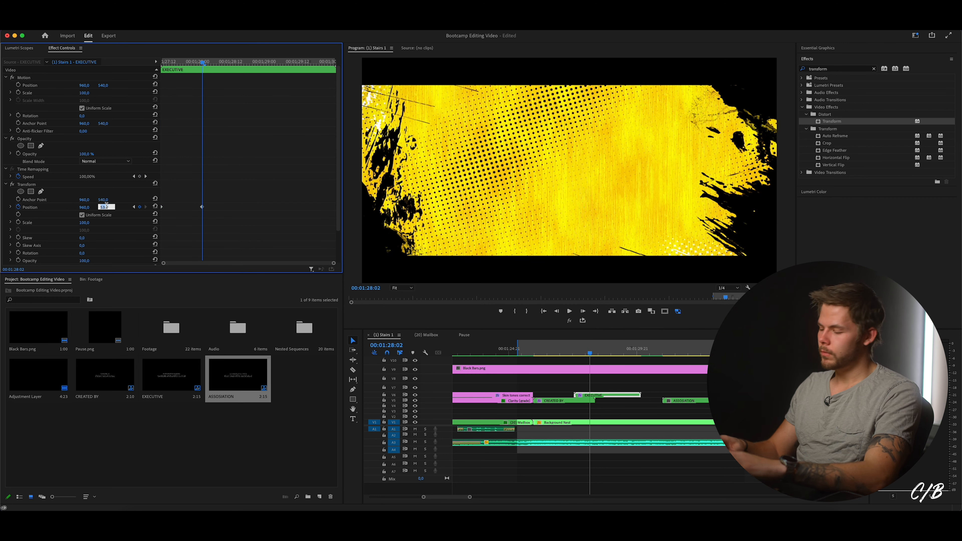
{"action": "type", "text": "40"}
{"action": "key", "text": "Return"}
Play the EXECUTIVE entrance, copy its two Transform Position keyframes and paste them at 00:01:29:10.
{"action": "key", "text": "space"}
{"action": "key", "text": "space"}
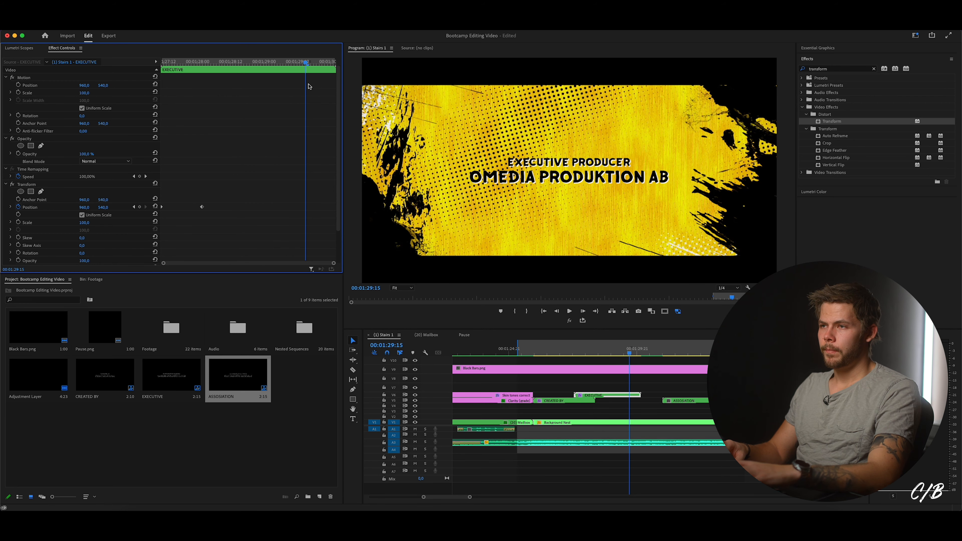
{"action": "left_click_drag", "start_coordinate": [306, 63], "coordinate": [291, 63]}
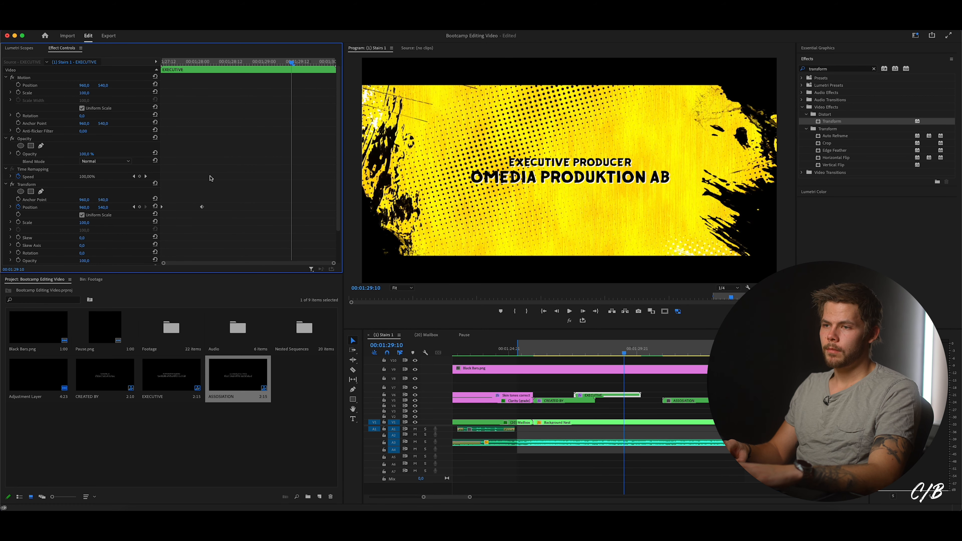
{"action": "left_click_drag", "start_coordinate": [228, 189], "coordinate": [120, 224]}
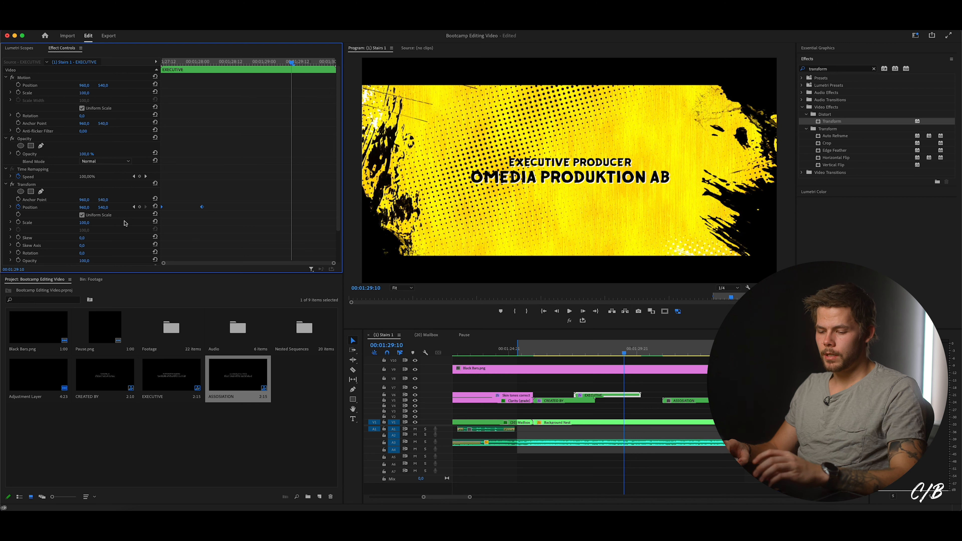
{"action": "key", "text": "super+v"}
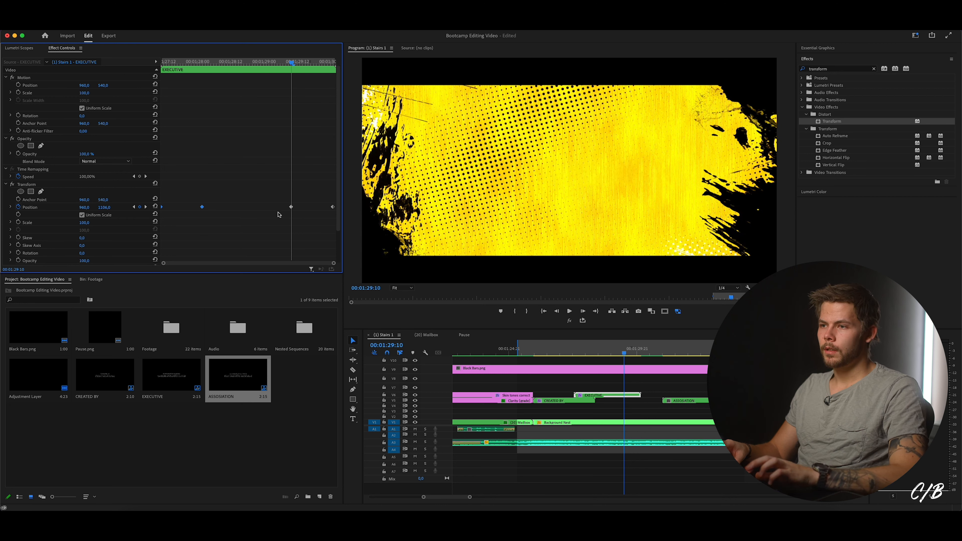
Set the vertical Position to 540 at the first pasted keyframe and move the title above the frame at the last.
{"action": "left_click", "coordinate": [101, 208]}
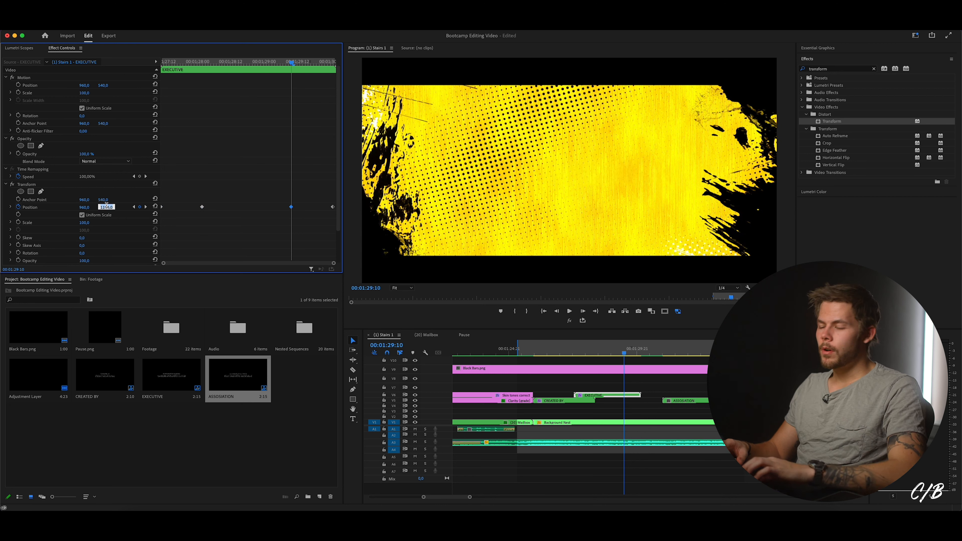
{"action": "type", "text": "540"}
{"action": "key", "text": "Return"}
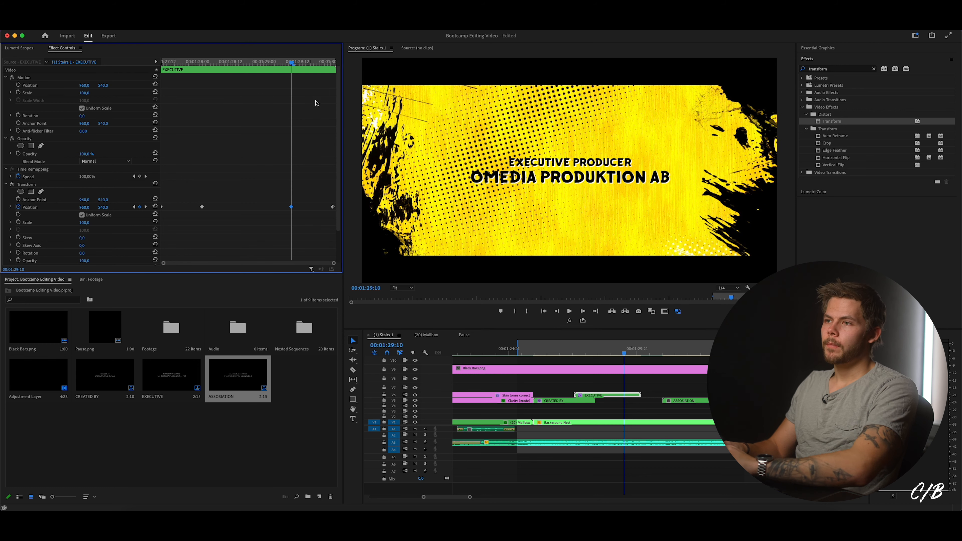
{"action": "key", "text": "space"}
{"action": "left_click_drag", "start_coordinate": [102, 207], "coordinate": [1, 208]}
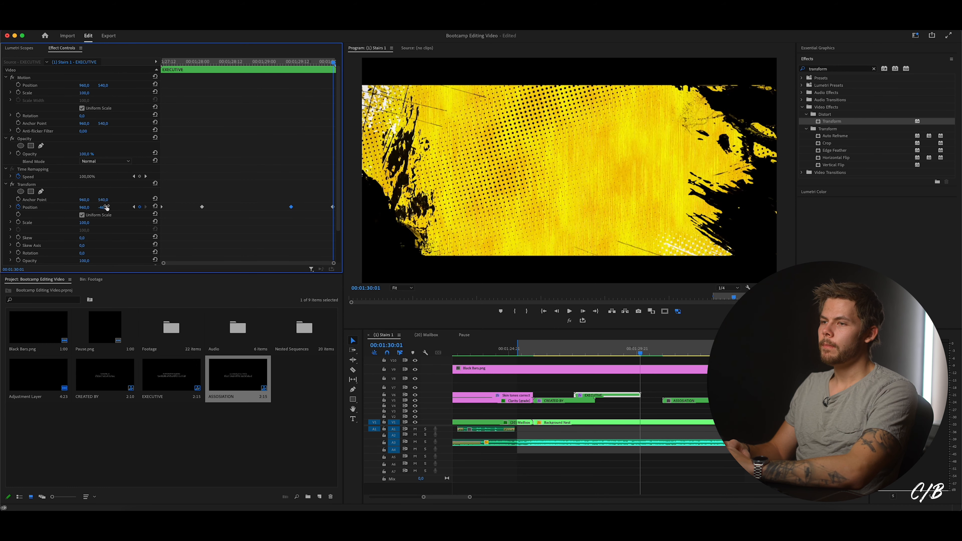
Copy the Transform effect with its Position keyframes from the EXECUTIVE nest to the ASSOSIATION nest.
{"action": "left_click", "coordinate": [25, 185]}
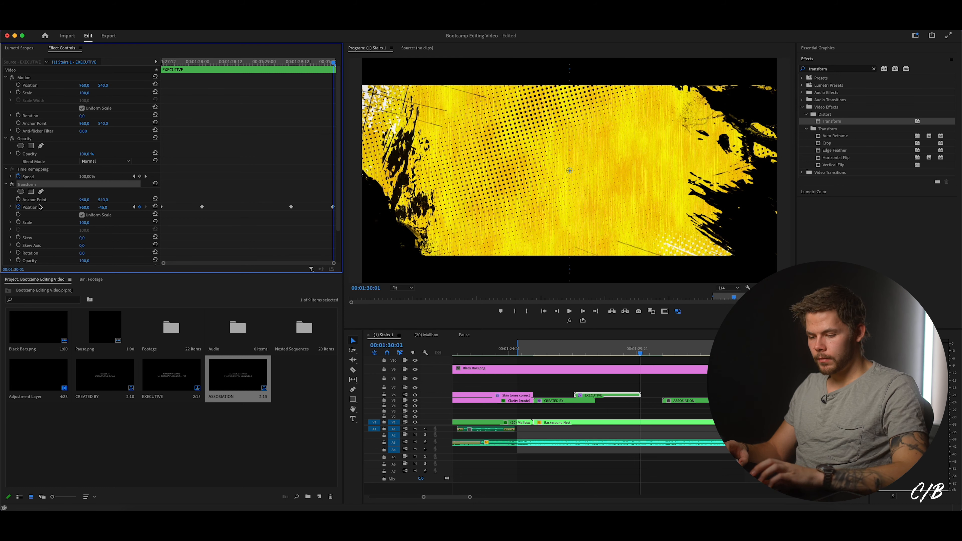
{"action": "left_click", "coordinate": [677, 402]}
{"action": "key", "text": "super+v"}
Move the ASSOSIATION nest earlier so it starts as the EXECUTIVE title begins sliding out, around 00:01:29:12.
{"action": "left_click", "coordinate": [606, 396]}
{"action": "key", "text": "Left"}
{"action": "key", "text": "Left"}
{"action": "key", "text": "Left"}
{"action": "key", "text": "Left"}
{"action": "key", "text": "Left"}
{"action": "key", "text": "Left"}
{"action": "key", "text": "Left"}
{"action": "key", "text": "Left"}
{"action": "key", "text": "Left"}
{"action": "key", "text": "Left"}
{"action": "key", "text": "Left"}
{"action": "key", "text": "Left"}
{"action": "key", "text": "Left"}
{"action": "key", "text": "Left"}
{"action": "key", "text": "Left"}
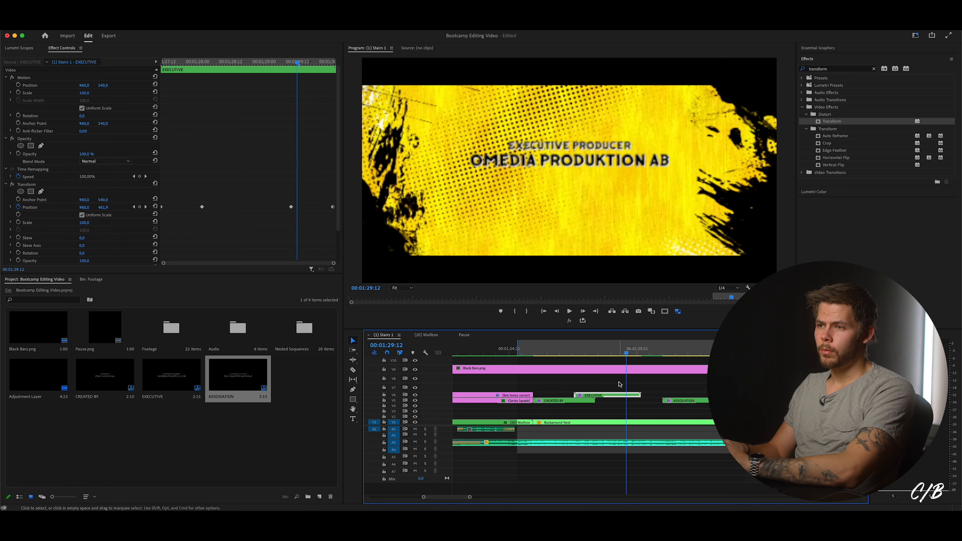
{"action": "left_click_drag", "start_coordinate": [673, 401], "coordinate": [633, 403]}
Play and step through the handover from the EXECUTIVE title to the ASSOSIATION title frame by frame.
{"action": "key", "text": "space"}
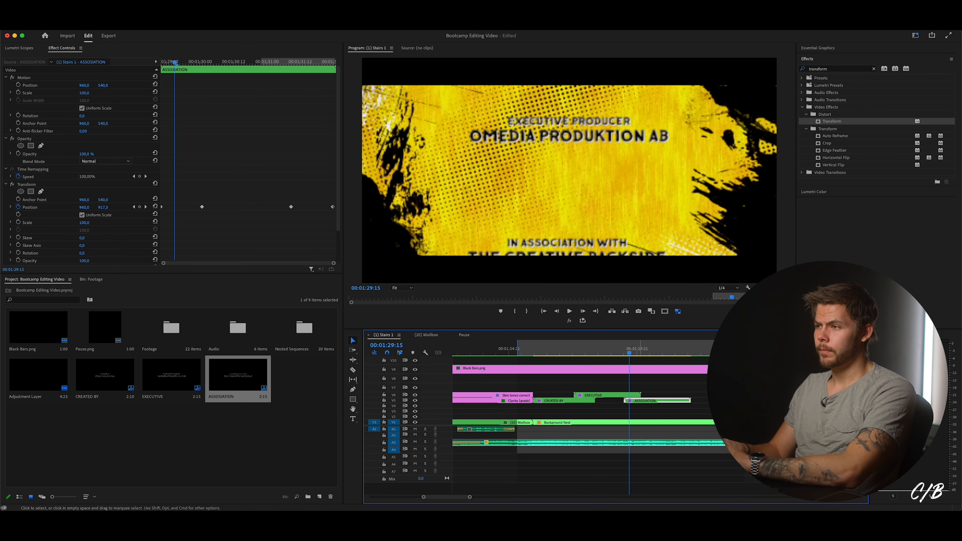
{"action": "key", "text": "Right"}
{"action": "key", "text": "Right"}
{"action": "key", "text": "Right"}
{"action": "key", "text": "Right"}
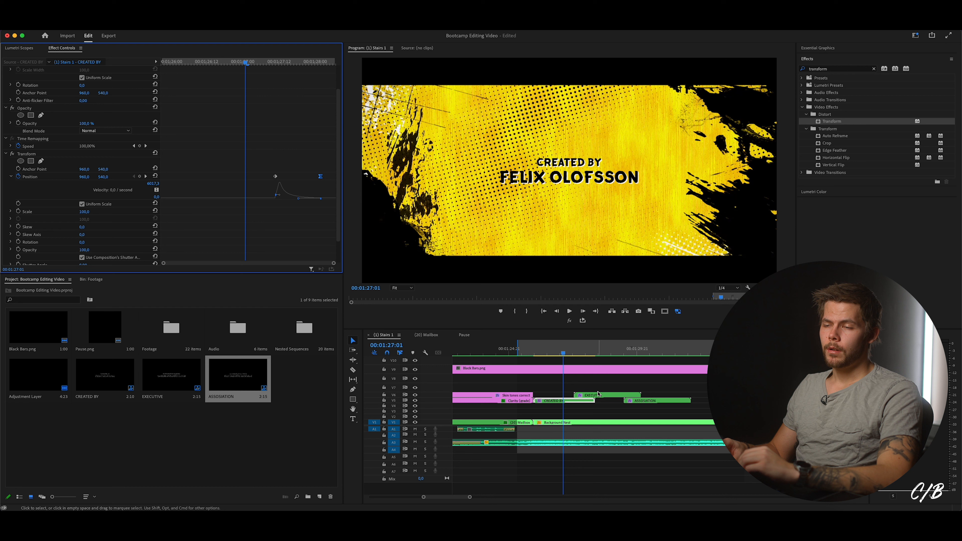
Ease the Transform Position keyframes where the EXECUTIVE and ASSOSIATION titles finish their moves.
{"action": "left_click", "coordinate": [594, 395]}
{"action": "left_click", "coordinate": [203, 207]}
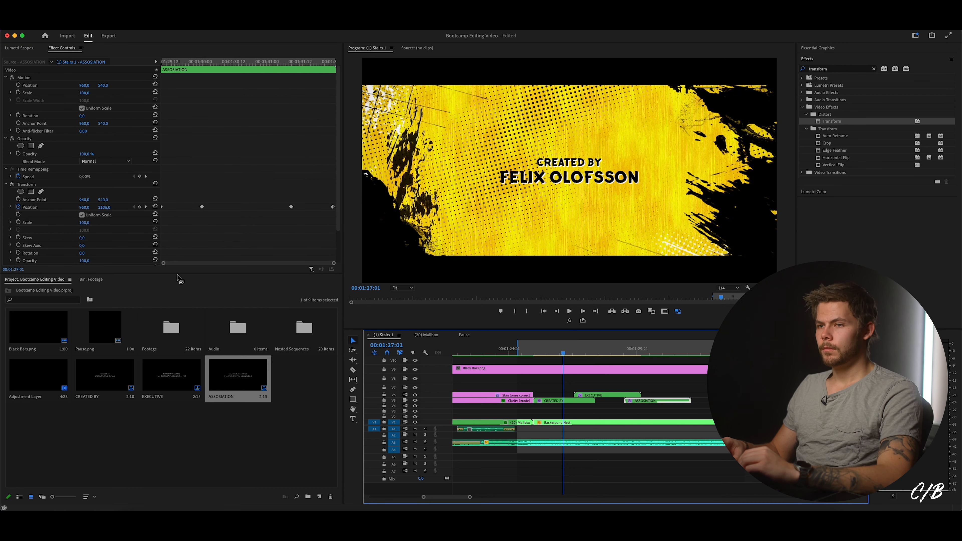
{"action": "left_click", "coordinate": [204, 207]}
Render the title section and play back the eased credit animations.
{"action": "left_click", "coordinate": [585, 375]}
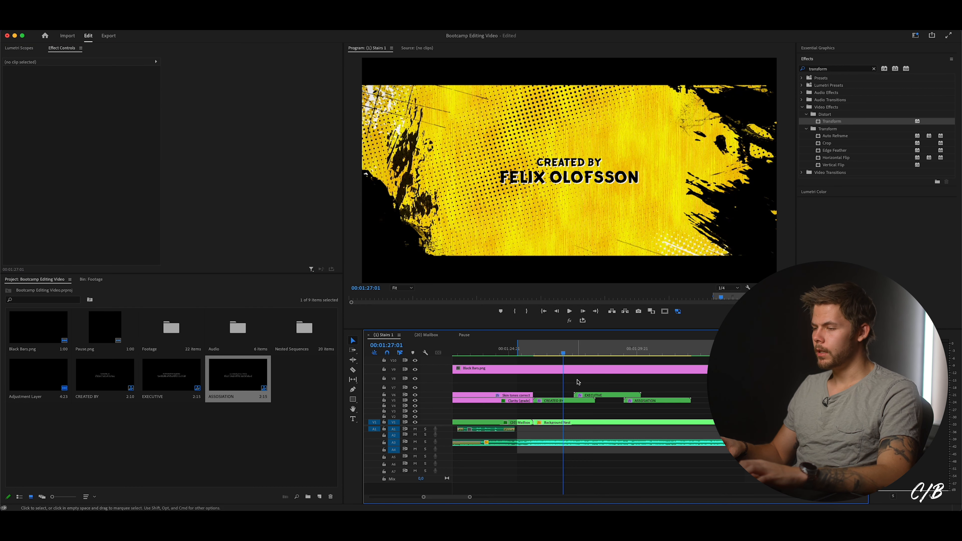
{"action": "key", "text": "Return"}
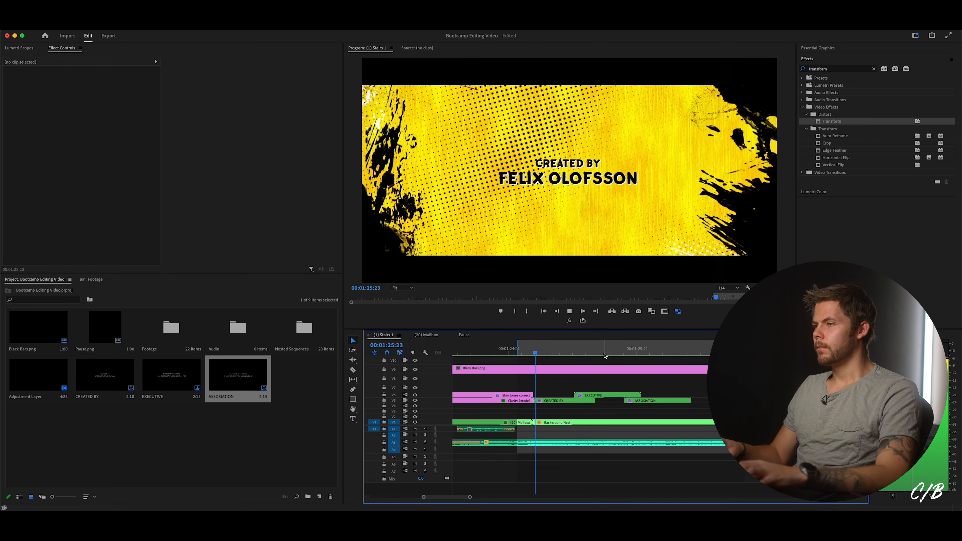
{"action": "key", "text": "space"}
Turn off the composition's shutter angle in Transform for all three title nests, set Shutter Angle to 180, and render the section.
{"action": "left_click", "coordinate": [560, 401]}
{"action": "left_click", "coordinate": [602, 395]}
{"action": "left_click", "coordinate": [651, 401]}
{"action": "left_click", "coordinate": [82, 230]}
{"action": "left_click", "coordinate": [83, 237]}
{"action": "type", "text": "180"}
{"action": "key", "text": "Return"}
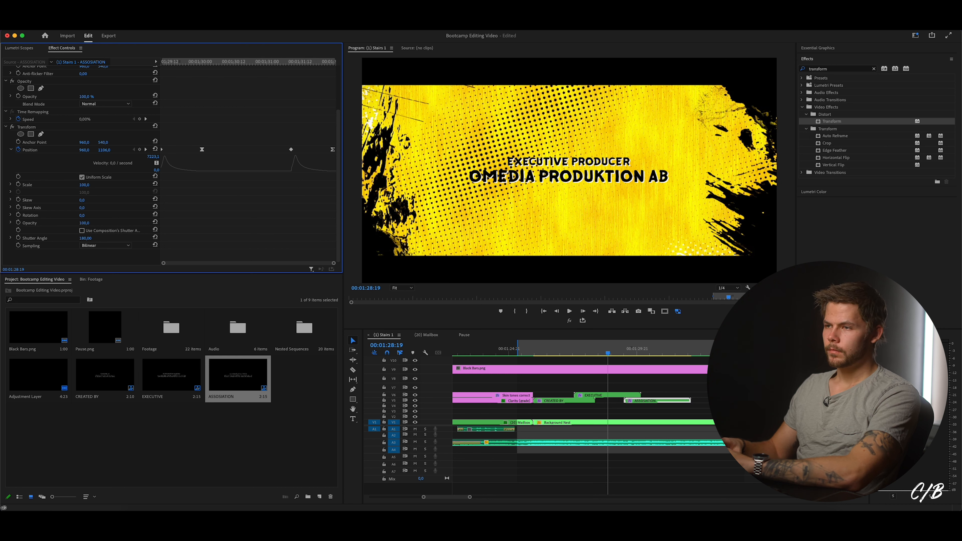
{"action": "key", "text": "Return"}
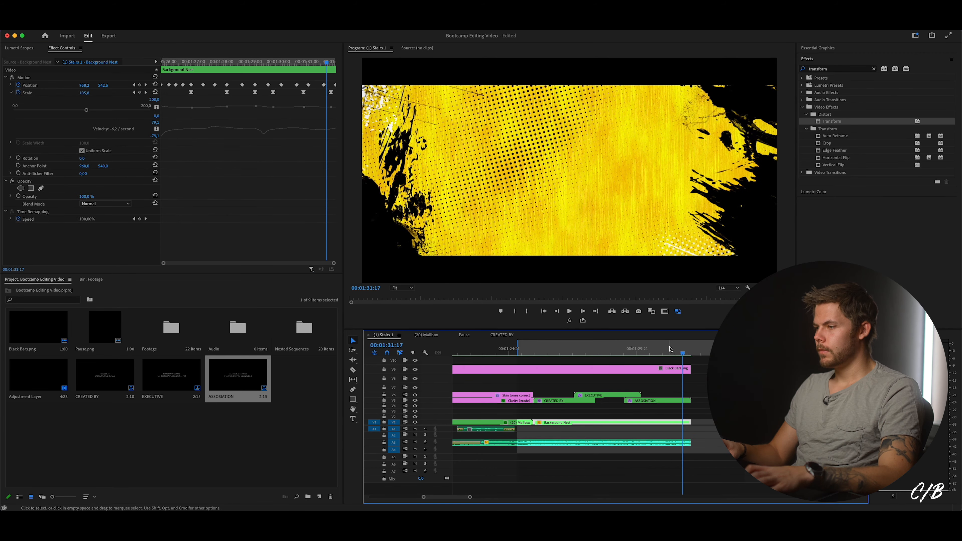
Shift the ASSOSIATION nest's last two Transform Position keyframes to the clip's end and review the title without its exit.
{"action": "left_click", "coordinate": [669, 349]}
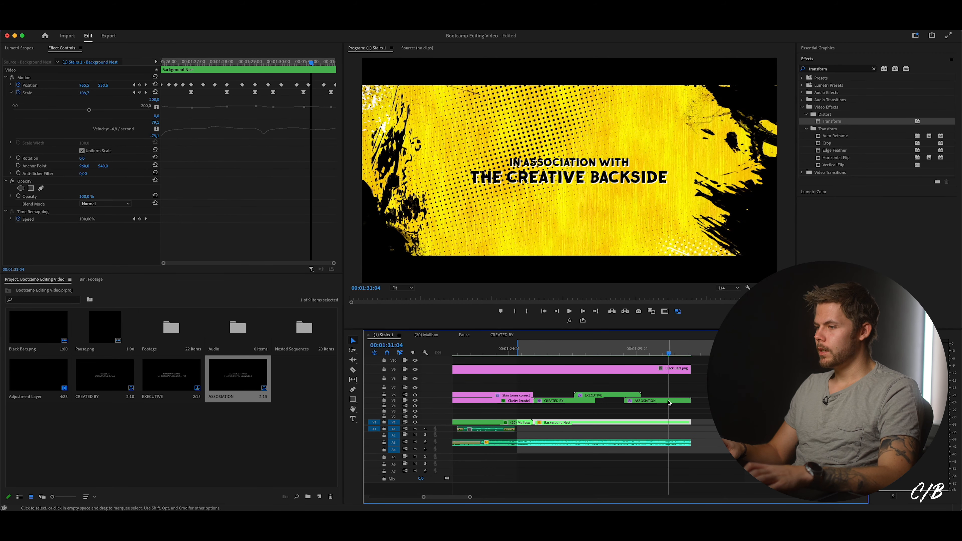
{"action": "left_click", "coordinate": [669, 402]}
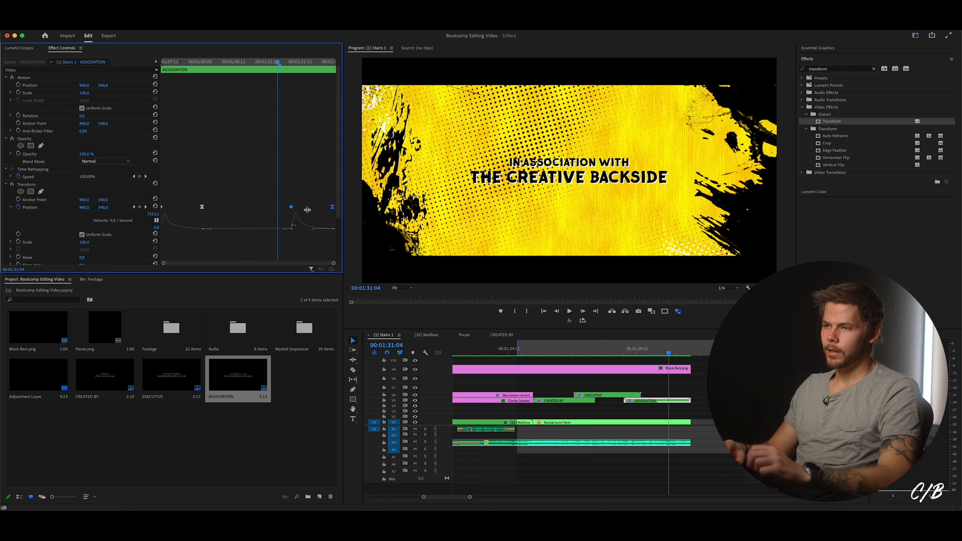
{"action": "left_click", "coordinate": [659, 353]}
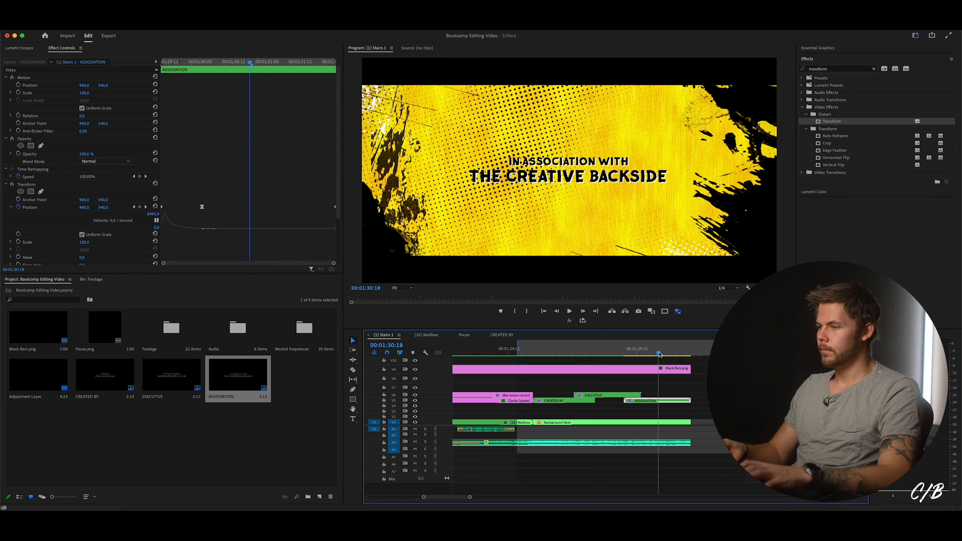
{"action": "key", "text": "space"}
{"action": "left_click", "coordinate": [661, 354]}
{"action": "left_click_drag", "start_coordinate": [661, 353], "coordinate": [642, 354]}
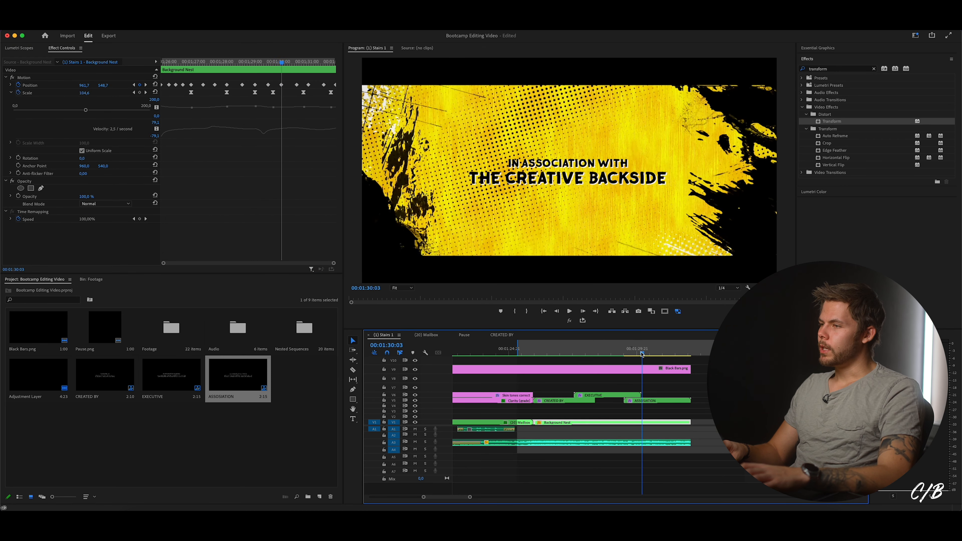